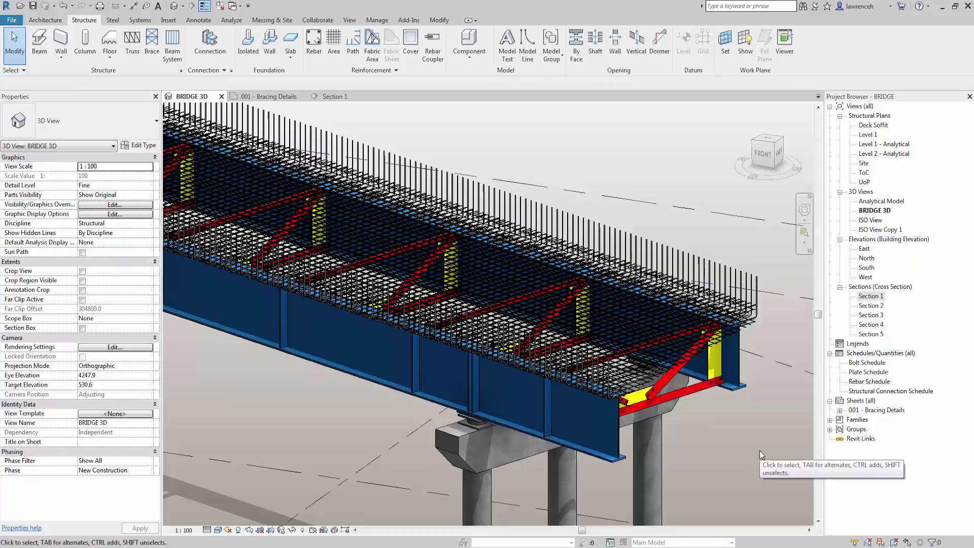
Examine the bridge's end bracing and review the steel fabrication tools for bolts, anchors, holes and shear studs
middle_click_drag(786, 419, 744, 422)
scroll(744, 421, "up", 6)
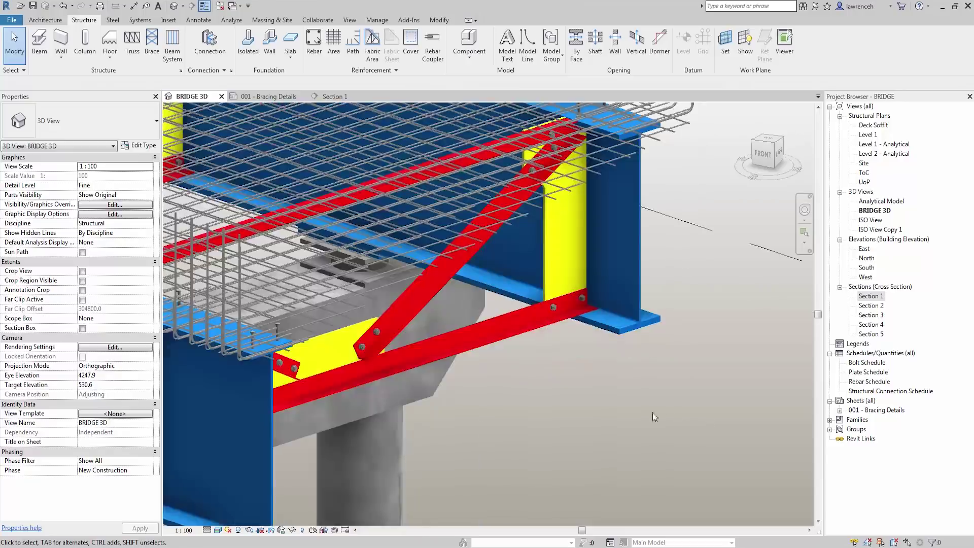
middle_click_drag(581, 401, 608, 454)
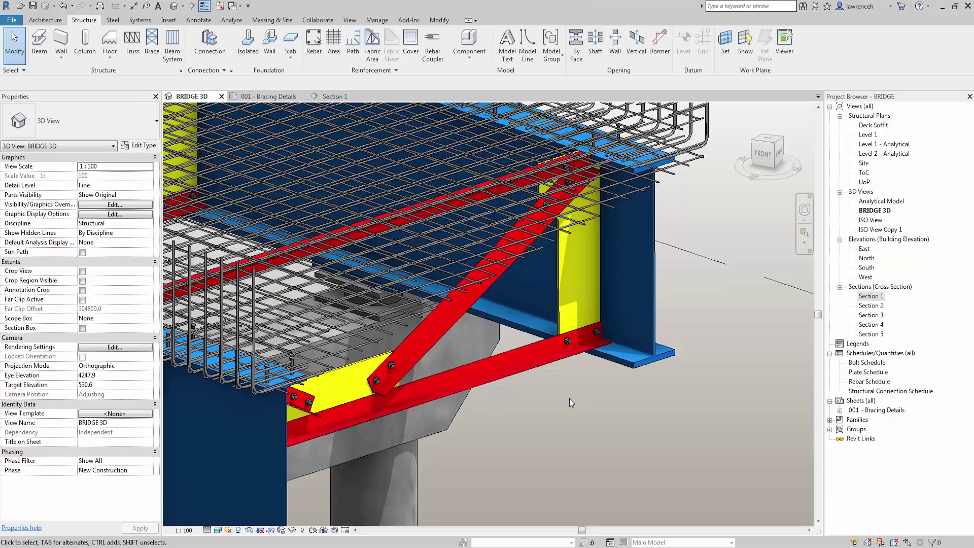
left_click(114, 22)
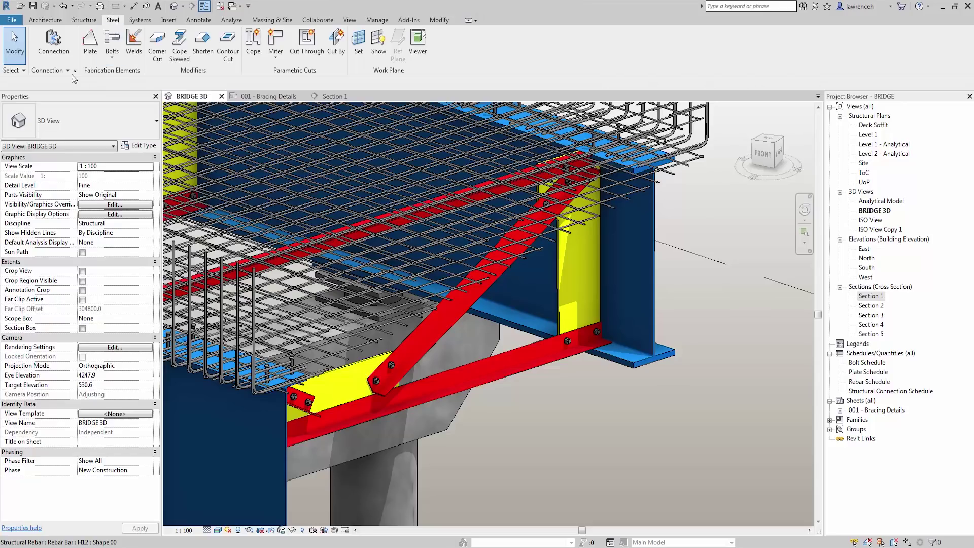
left_click(112, 56)
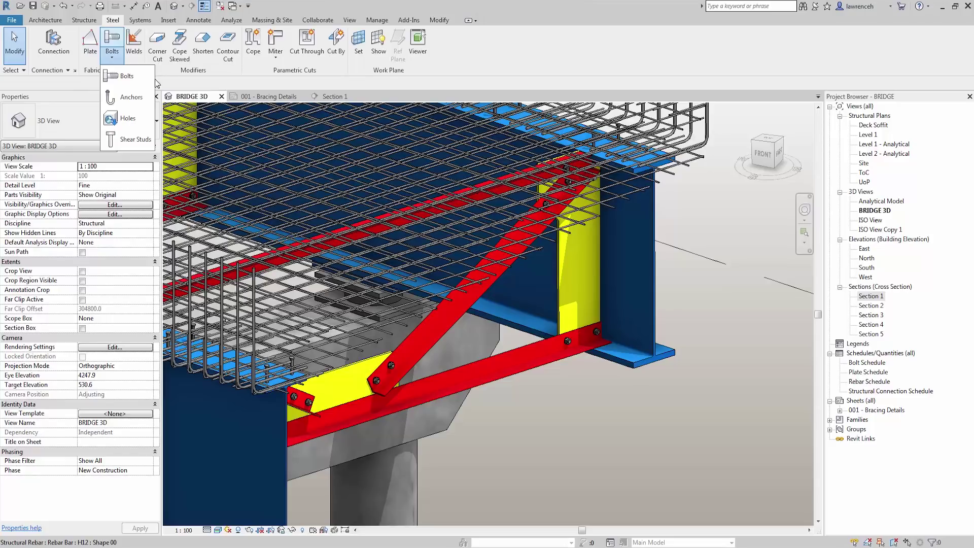
left_click(181, 79)
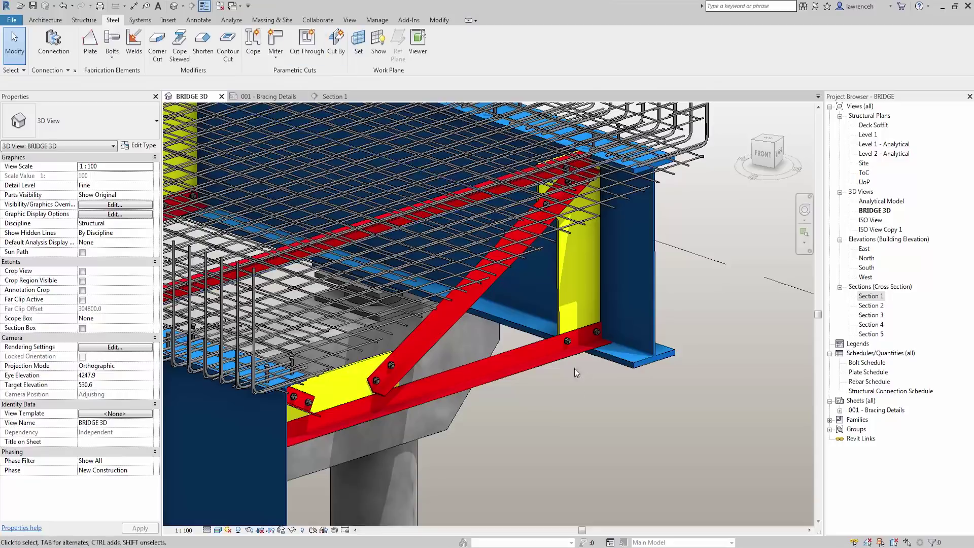
middle_click_drag(585, 381, 601, 395)
scroll(589, 392, "down", 2)
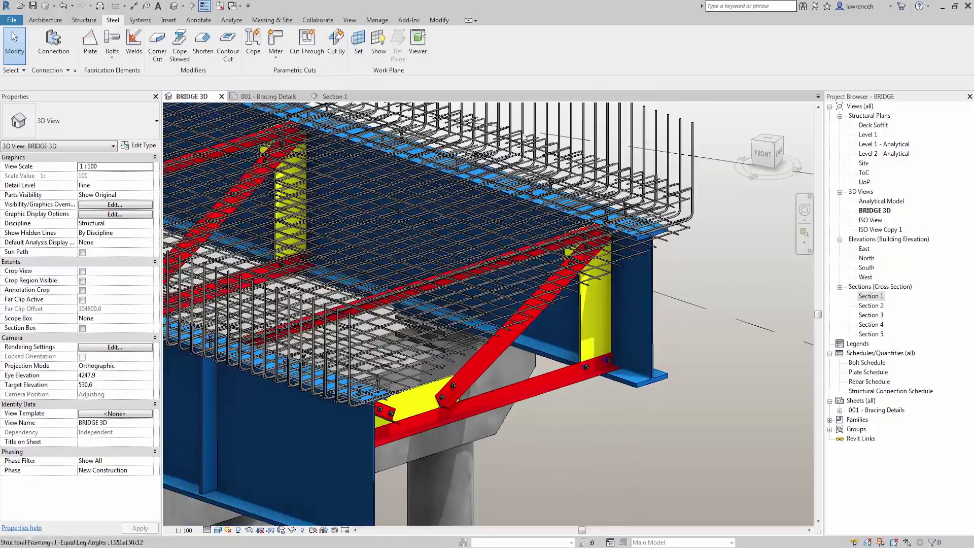
left_click(440, 20)
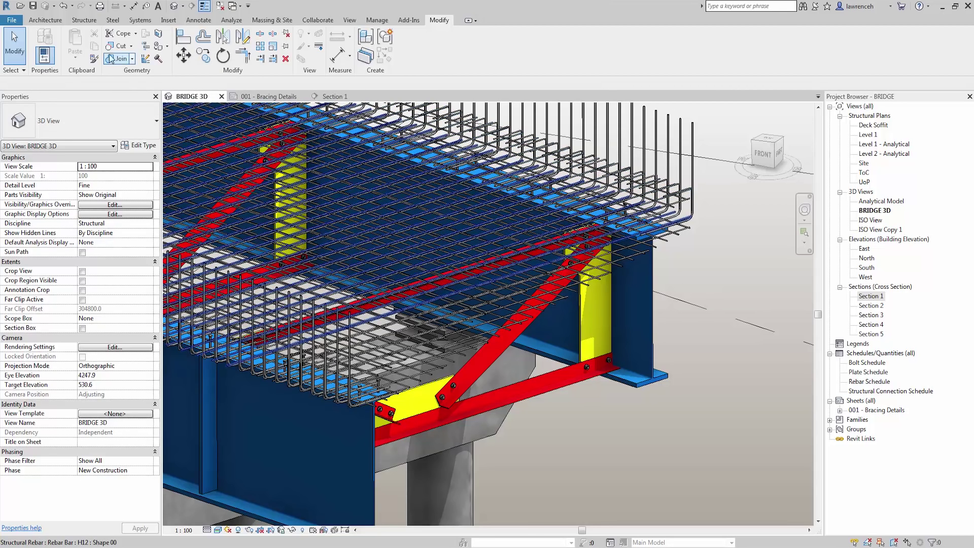
left_click(113, 20)
scroll(559, 386, "down", 3)
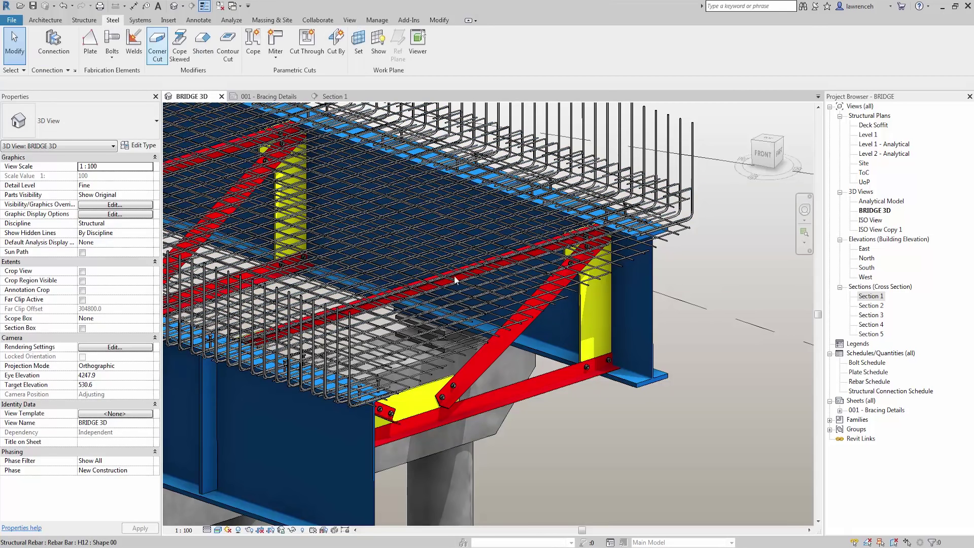
Inspect the shape and properties of the gusset plate at the end of the bridge bracing
scroll(567, 377, "up", 2)
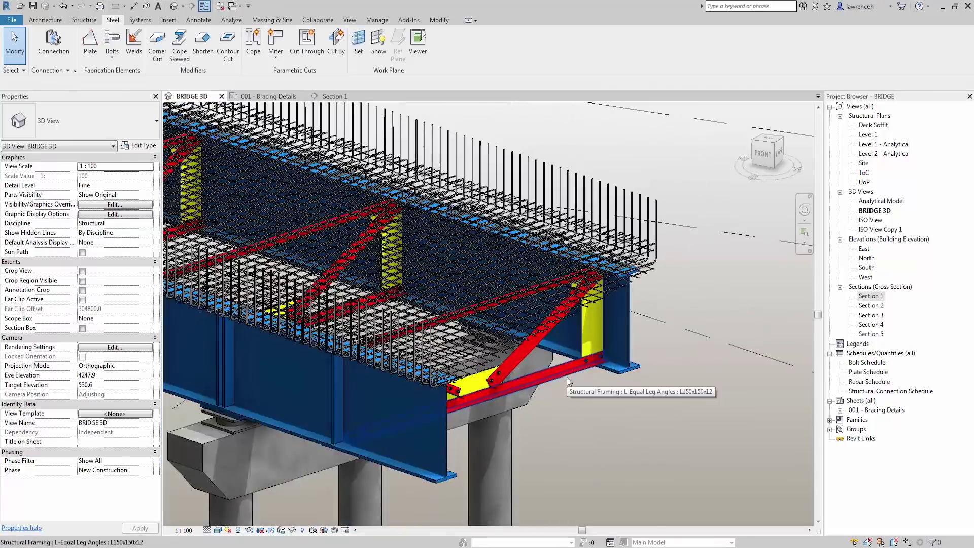
scroll(584, 328, "up", 2)
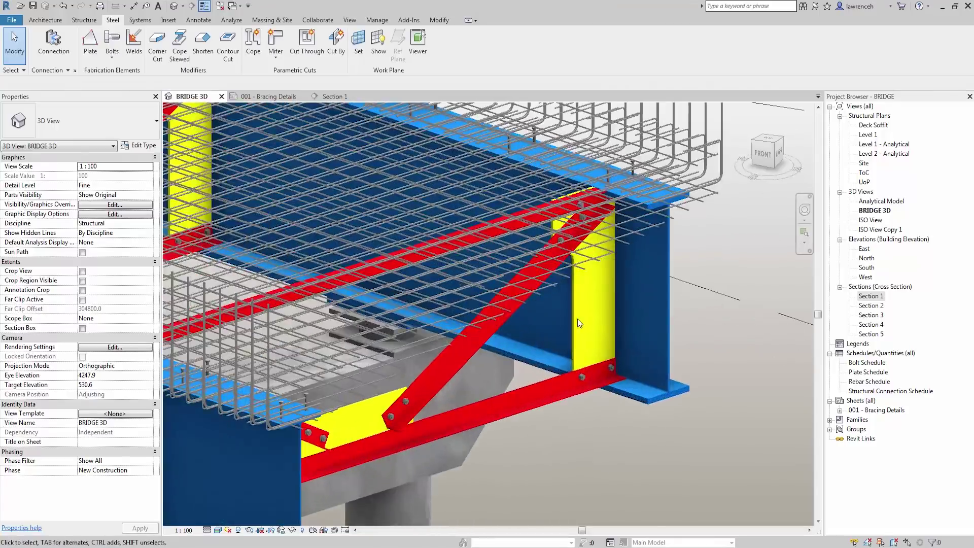
left_click(575, 319)
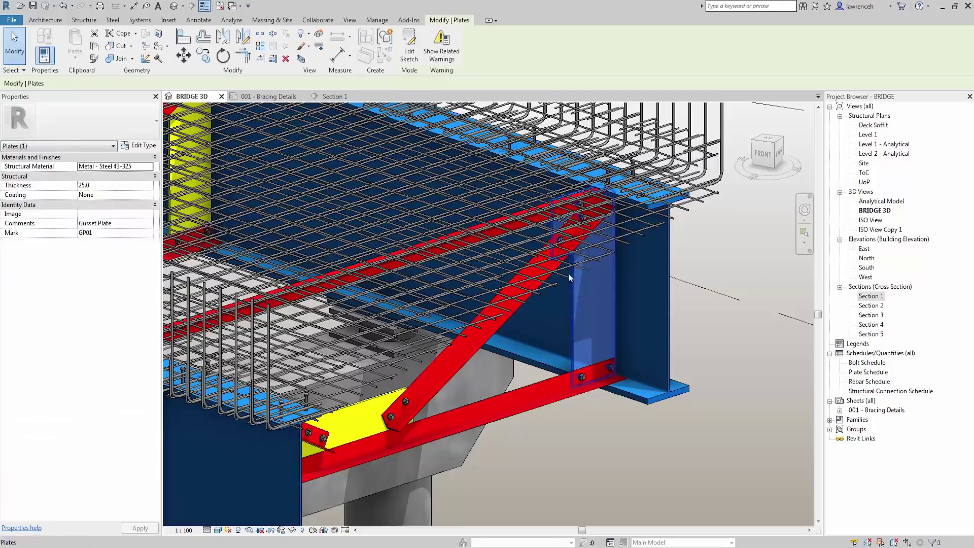
middle_click_drag(656, 348, 790, 269, "shift")
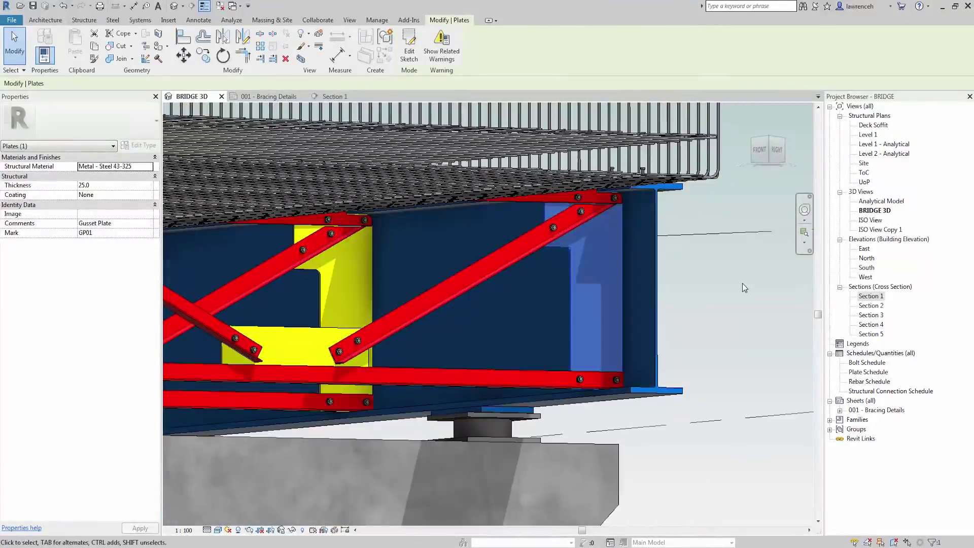
left_click(741, 283)
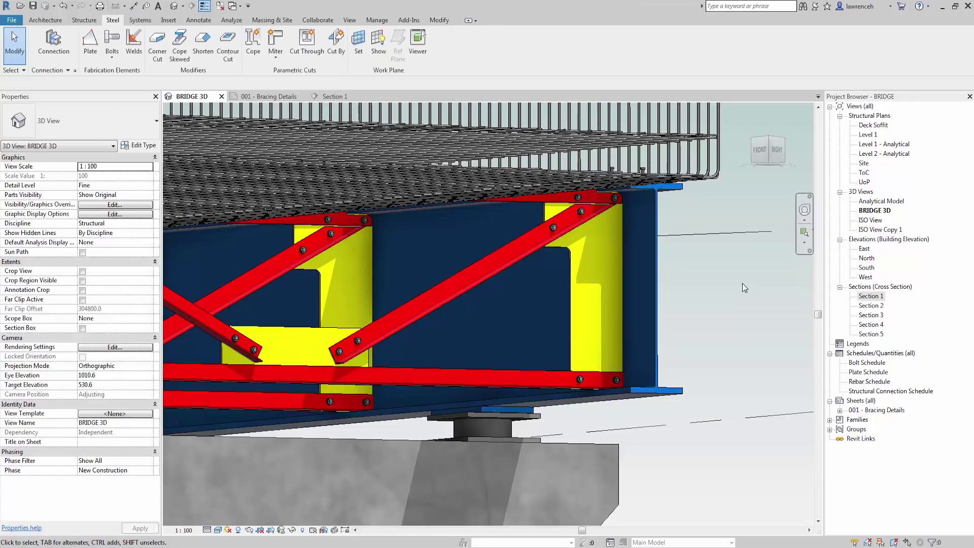
left_click(571, 270)
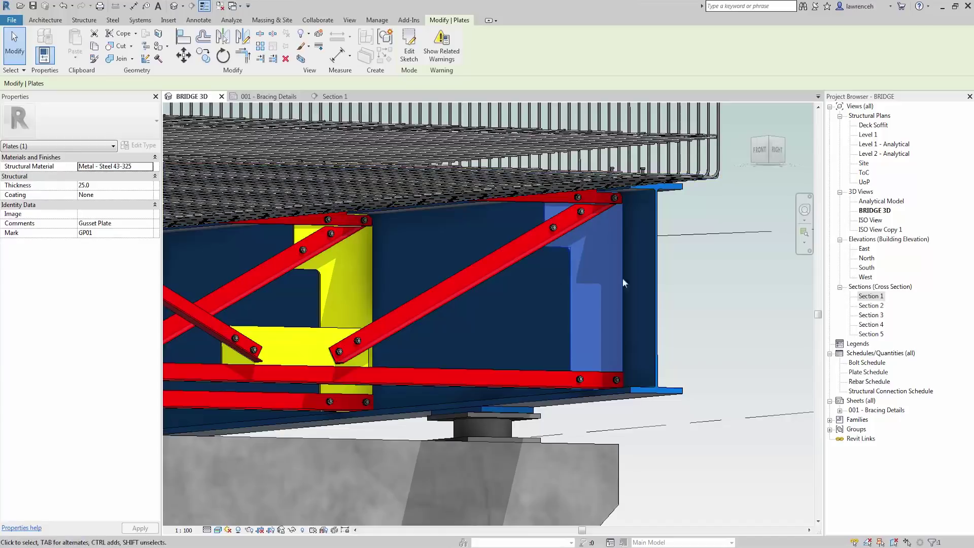
key("Escape")
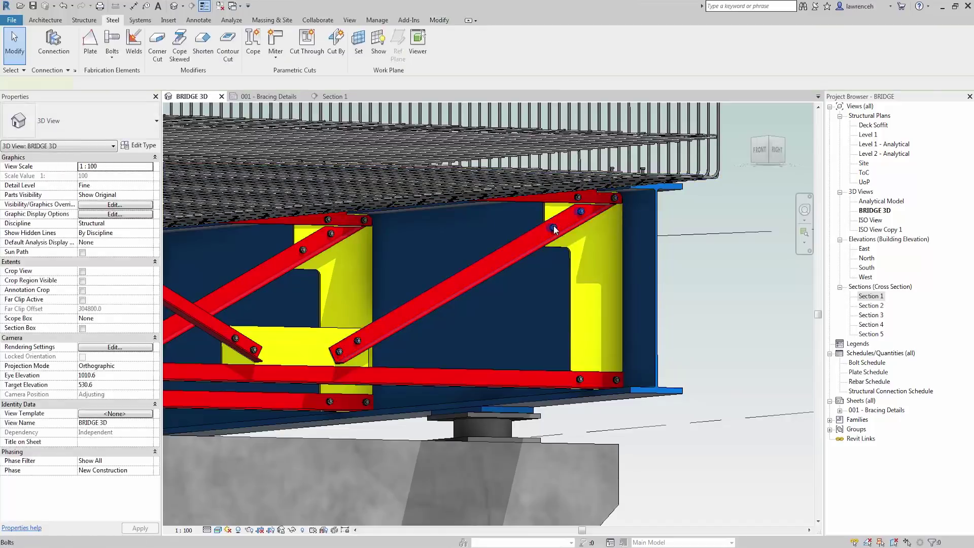
Inspect the properties of the bolts joining the diagonal brace to the end gusset plate
left_click(554, 225)
scroll(573, 211, "up", 4)
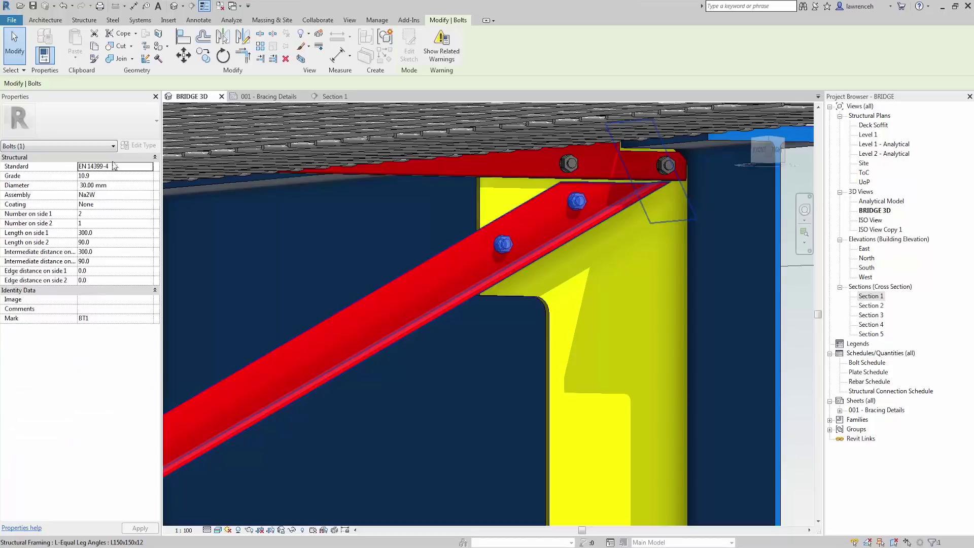
scroll(557, 343, "down", 5)
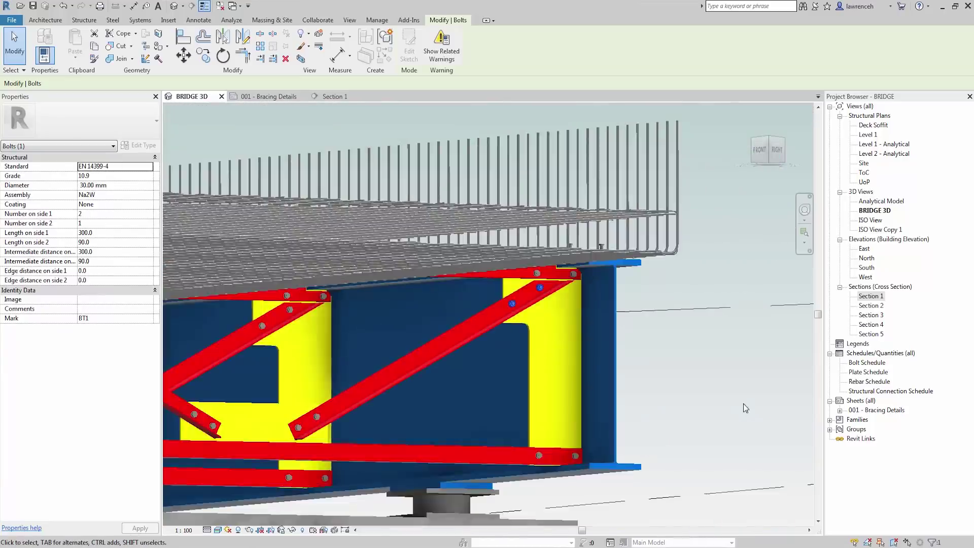
left_click(744, 403)
middle_click_drag(709, 400, 741, 379)
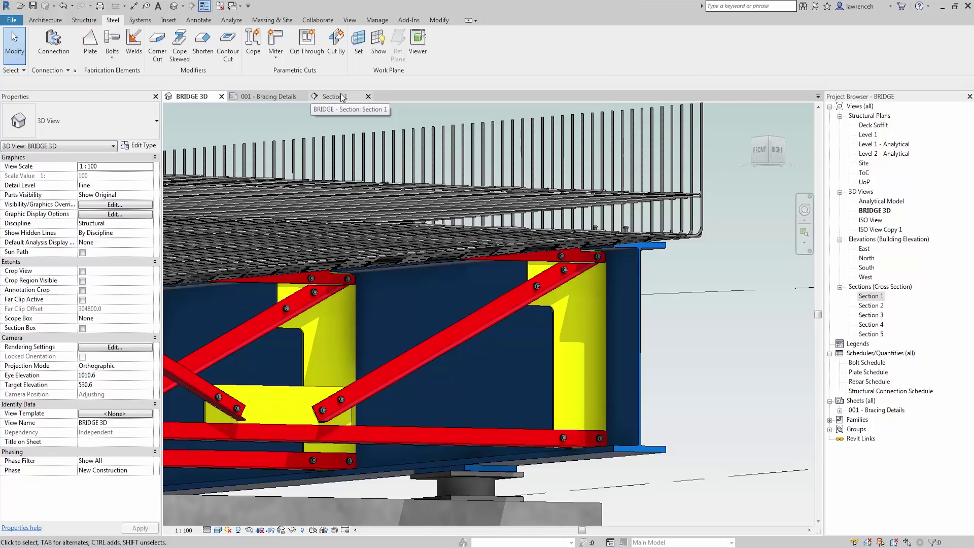
Open the 001 - Bracing Details sheet, detach it as a floating window and dock it back as the first view
left_click(254, 98)
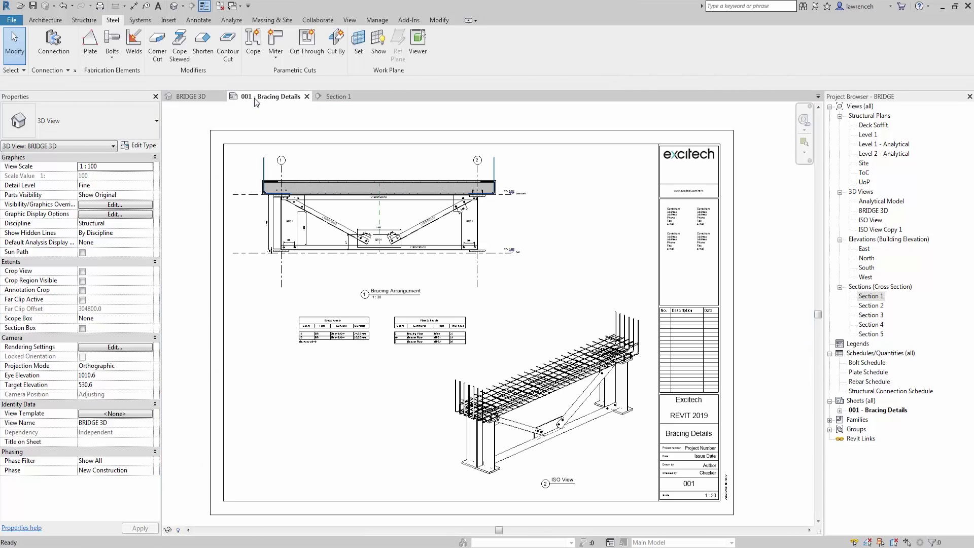
left_click(332, 97)
left_click(281, 97)
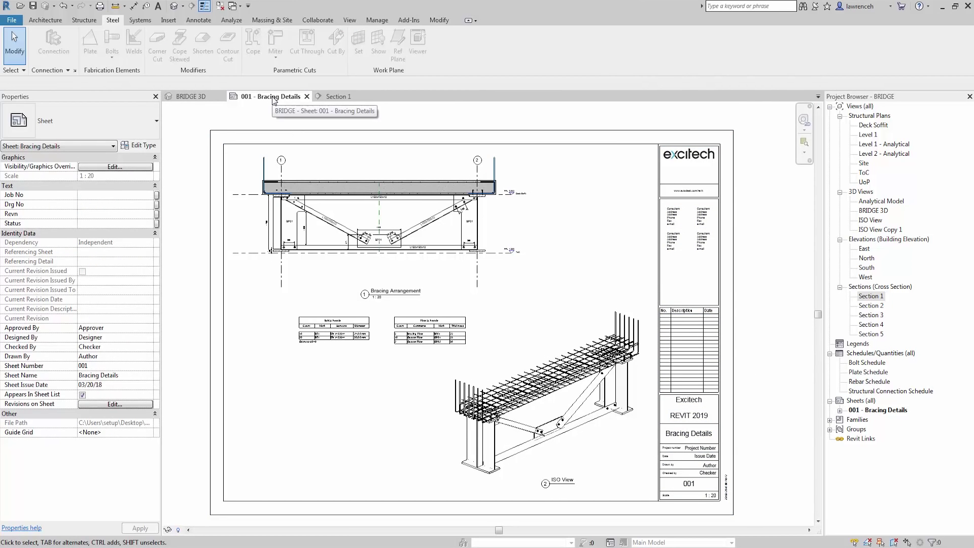
left_click_drag(274, 99, 584, 209)
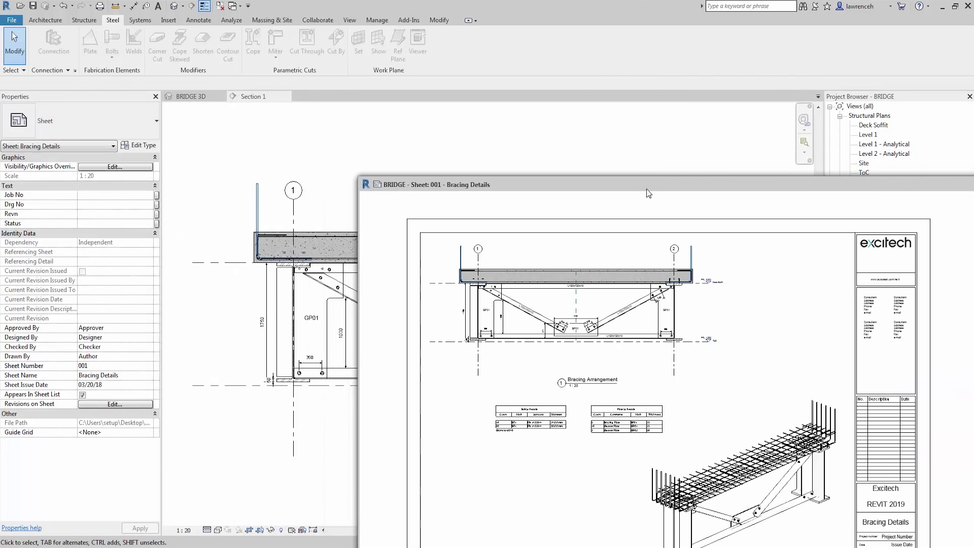
mouse_move(670, 178)
left_mouse_down()
mouse_move(671, 114)
mouse_move(729, 124)
mouse_move(304, 144)
mouse_move(292, 100)
left_mouse_up()
Examine the plate tags, member labels and bolt spacing dimensions in the sheet's Bracing Arrangement section
scroll(340, 330, "up", 5)
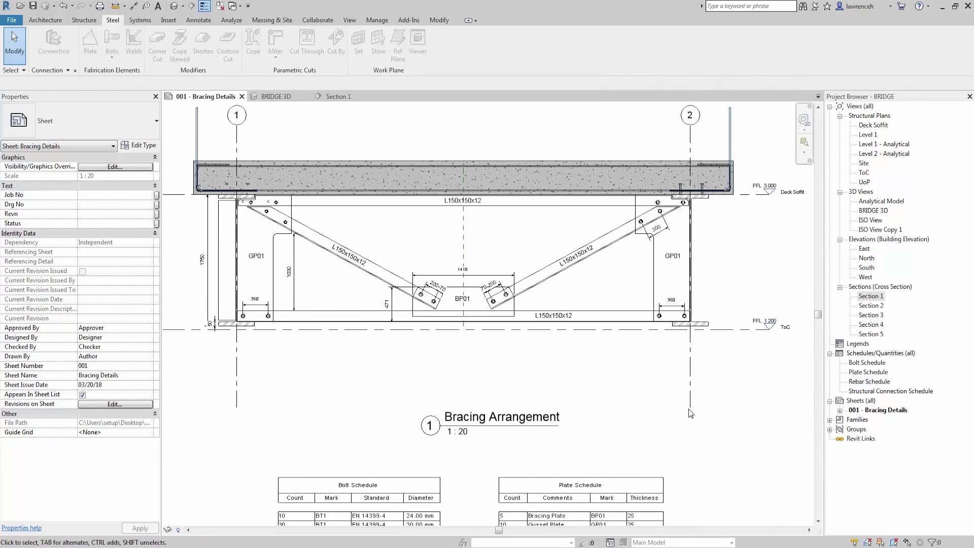
middle_click_drag(715, 412, 713, 445)
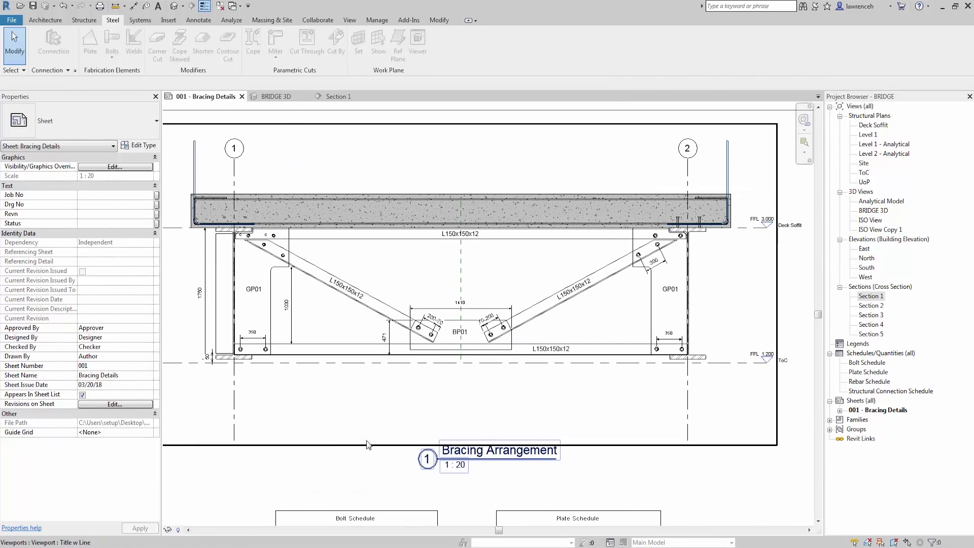
middle_click_drag(308, 454, 311, 456)
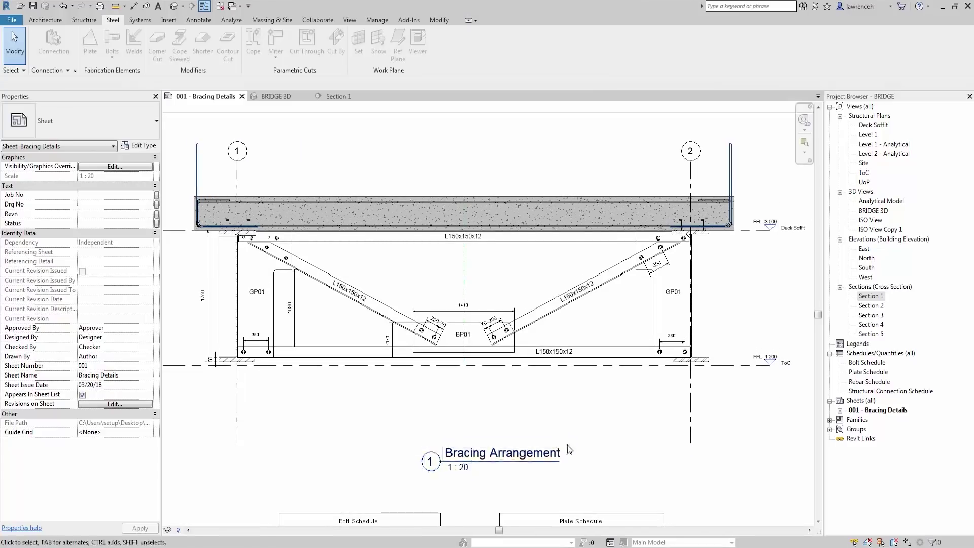
scroll(729, 302, "up", 2)
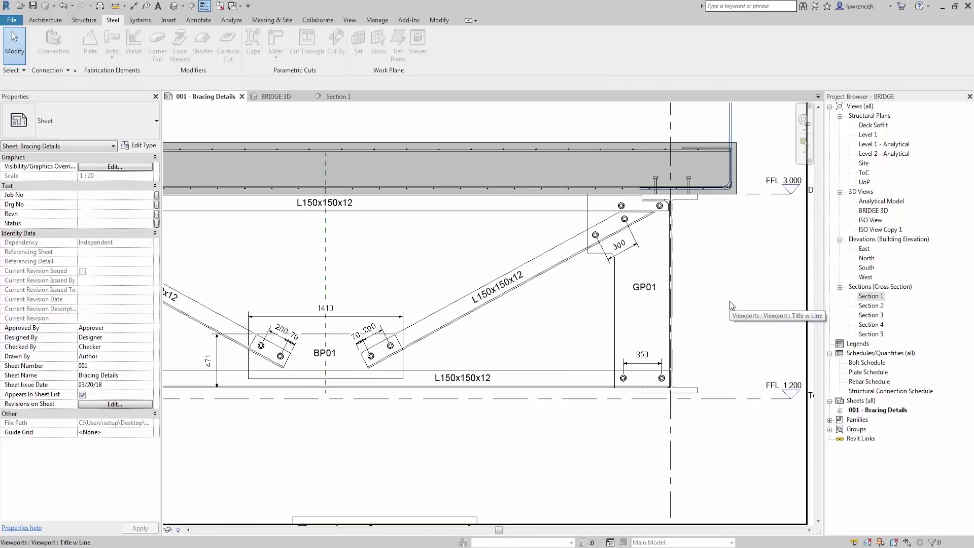
middle_click_drag(728, 279, 706, 285)
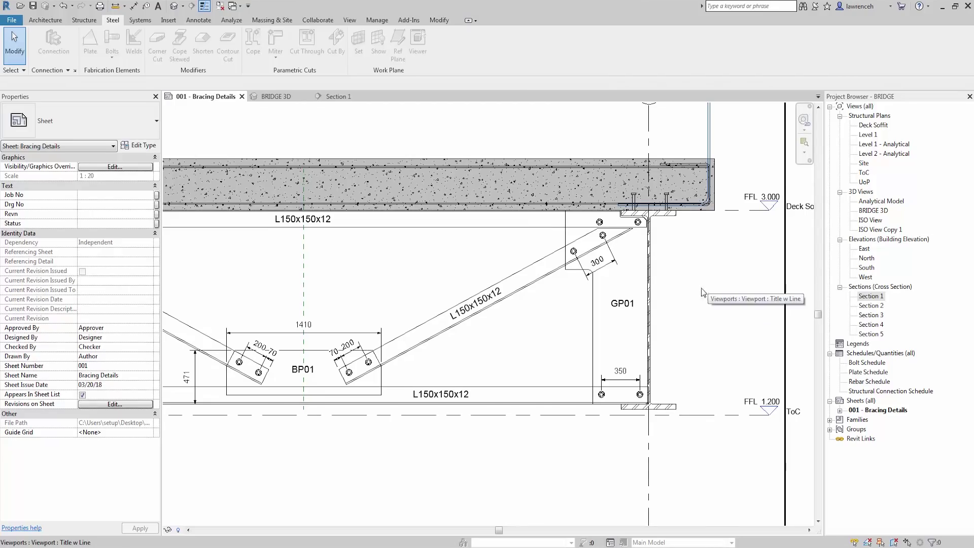
scroll(628, 334, "up", 2)
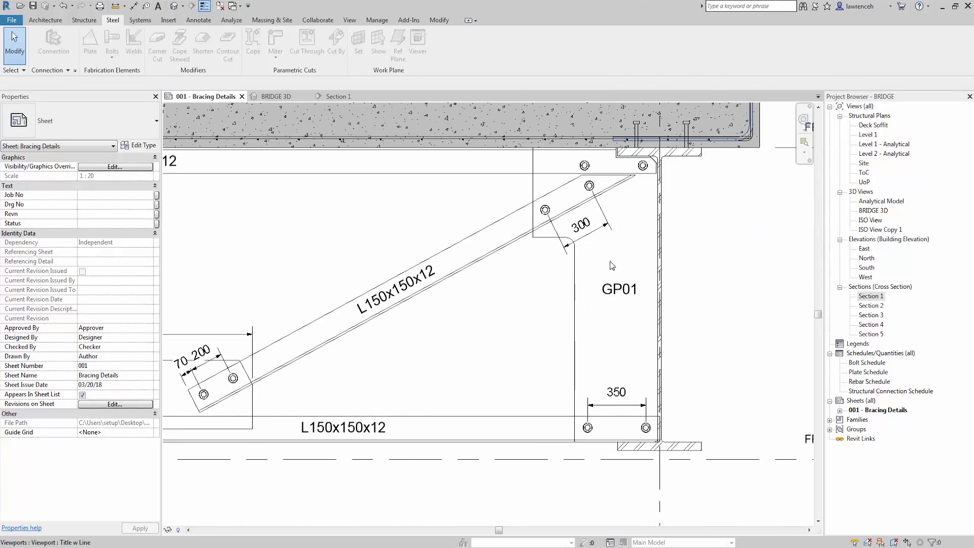
middle_click_drag(553, 439, 523, 433)
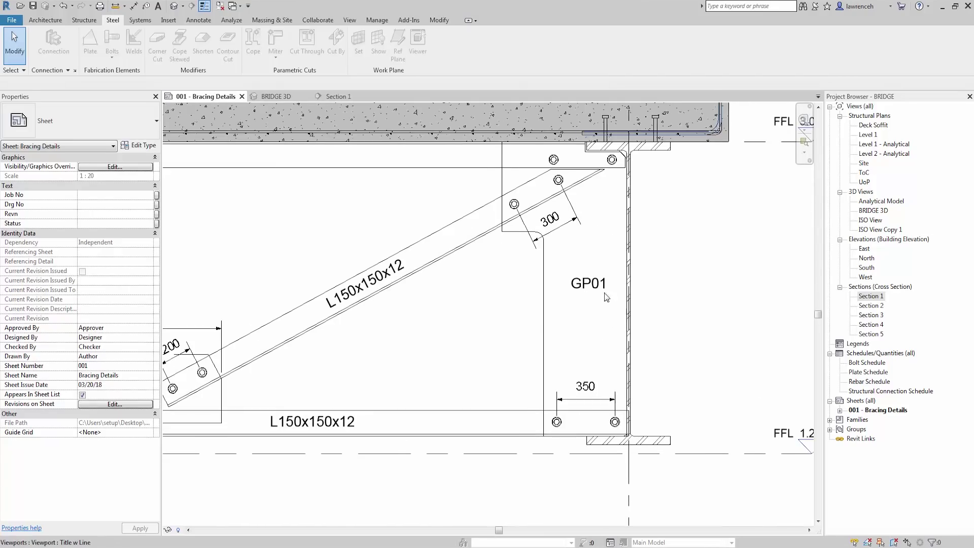
middle_click_drag(446, 321, 569, 327)
scroll(558, 330, "down", 3)
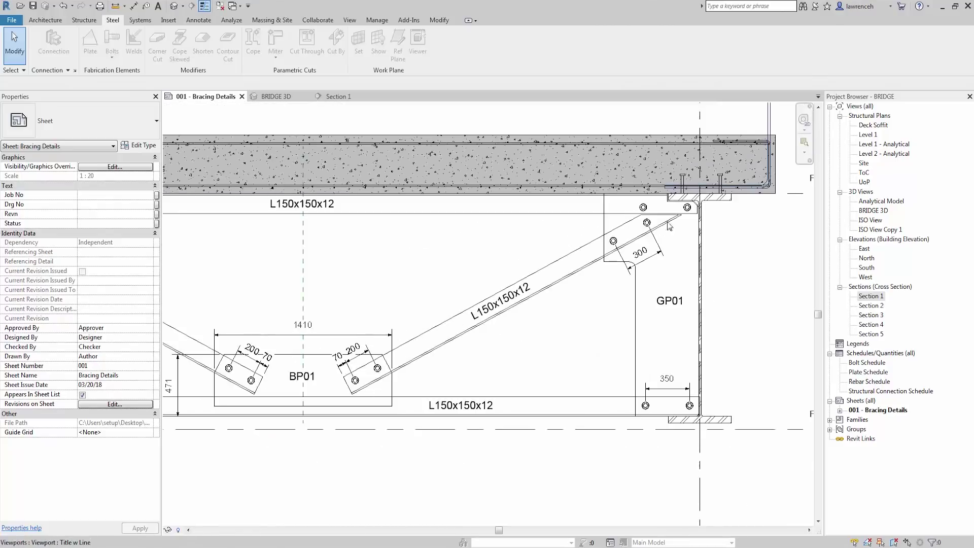
scroll(509, 385, "down", 1)
Read the Bolt Schedule and Plate Schedule placed below the Bracing Arrangement on the sheet
scroll(507, 381, "down", 4)
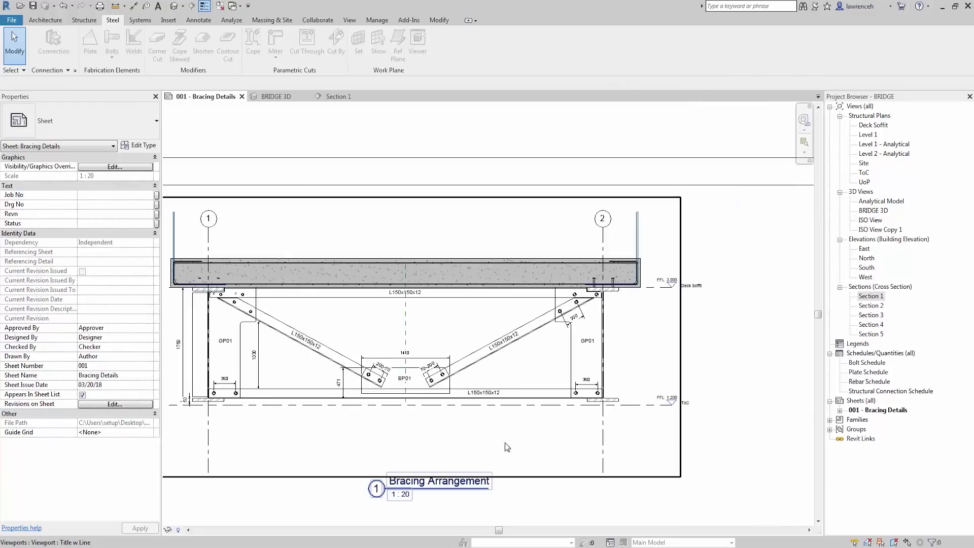
middle_click_drag(504, 442, 458, 331)
scroll(458, 332, "down", 2)
scroll(288, 453, "up", 7)
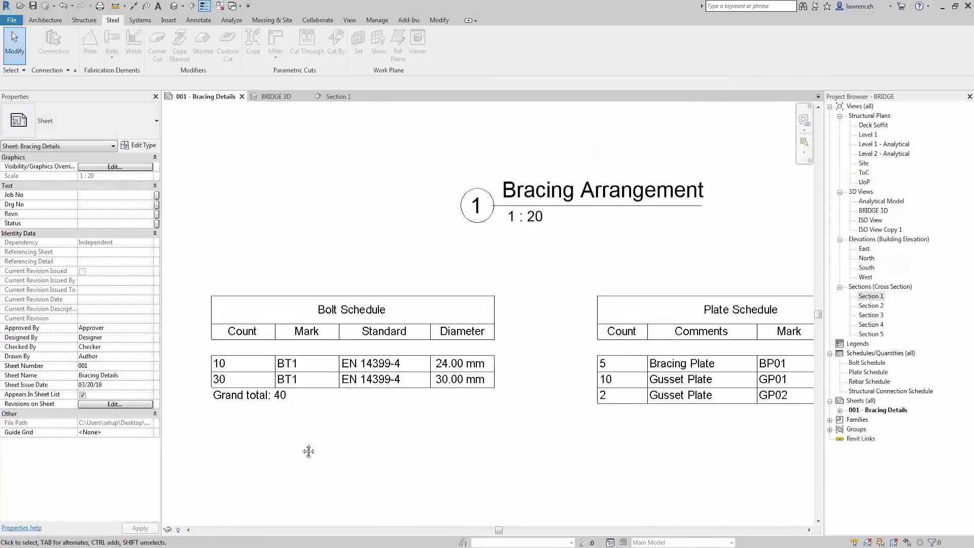
middle_click_drag(308, 452, 292, 442)
scroll(297, 431, "down", 1)
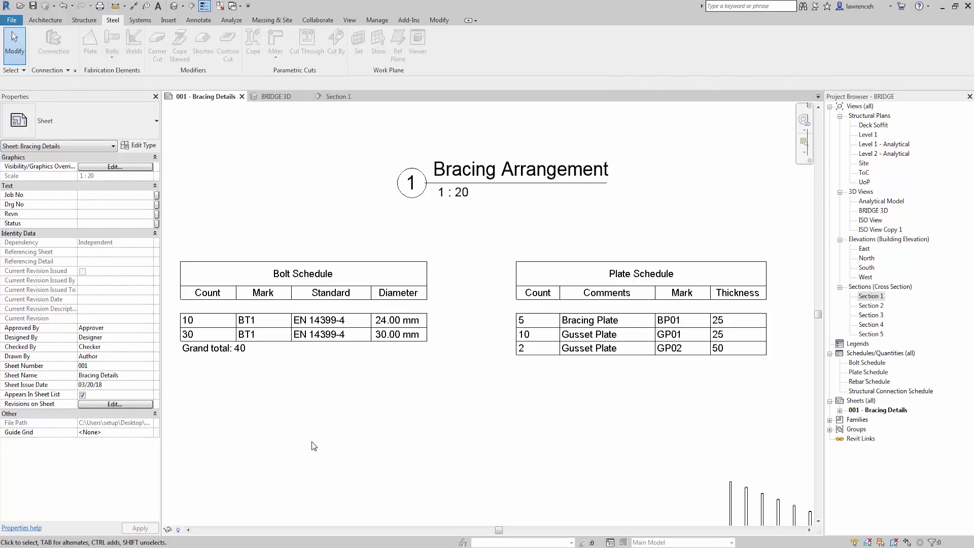
scroll(358, 391, "down", 5)
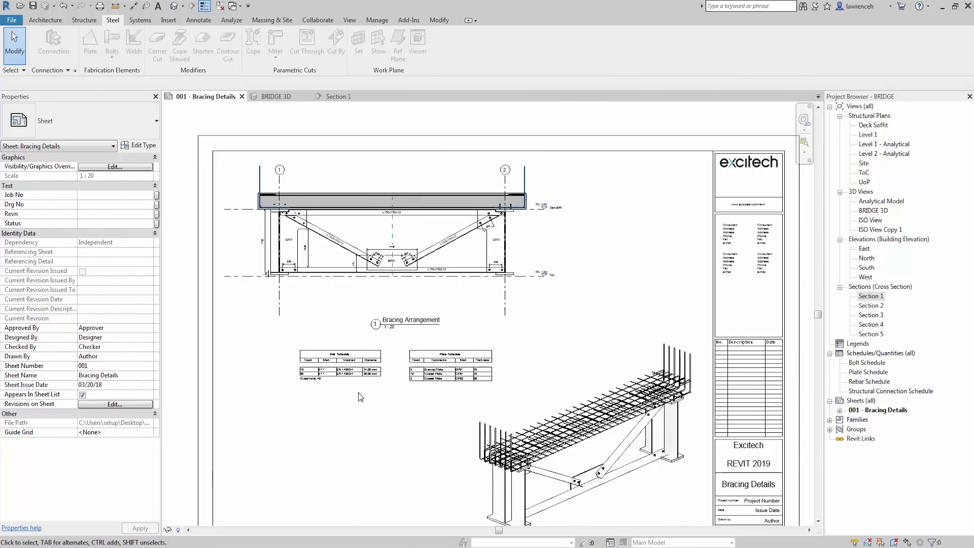
middle_click_drag(348, 379, 332, 372)
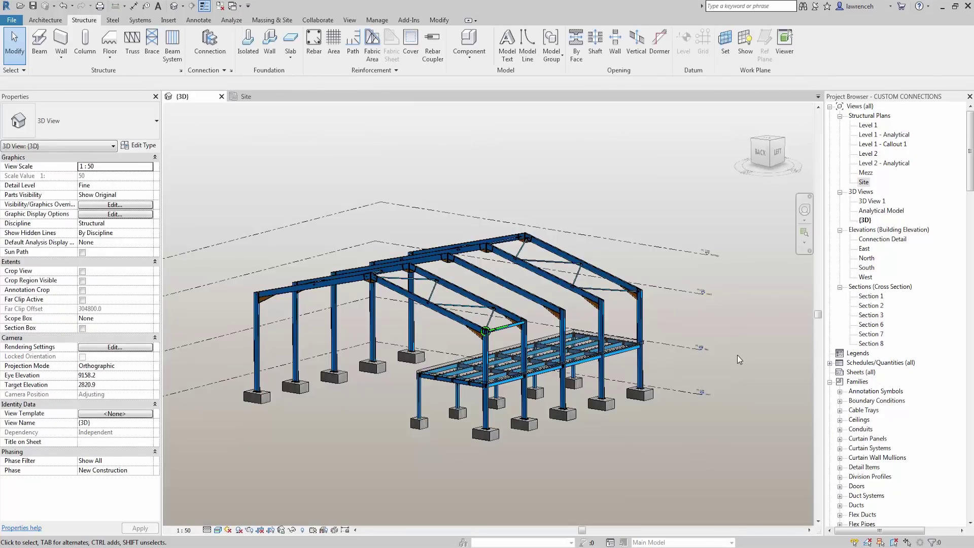
Inspect the Level 2 head in the 3D view by opening its name and elevation for editing, then cancel without changes
scroll(743, 317, "up", 5)
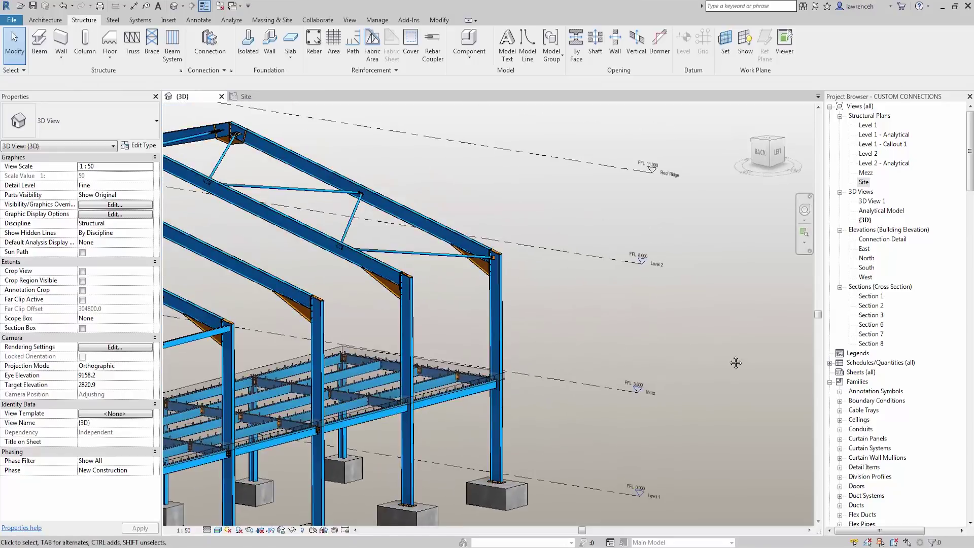
middle_click_drag(649, 277, 648, 278)
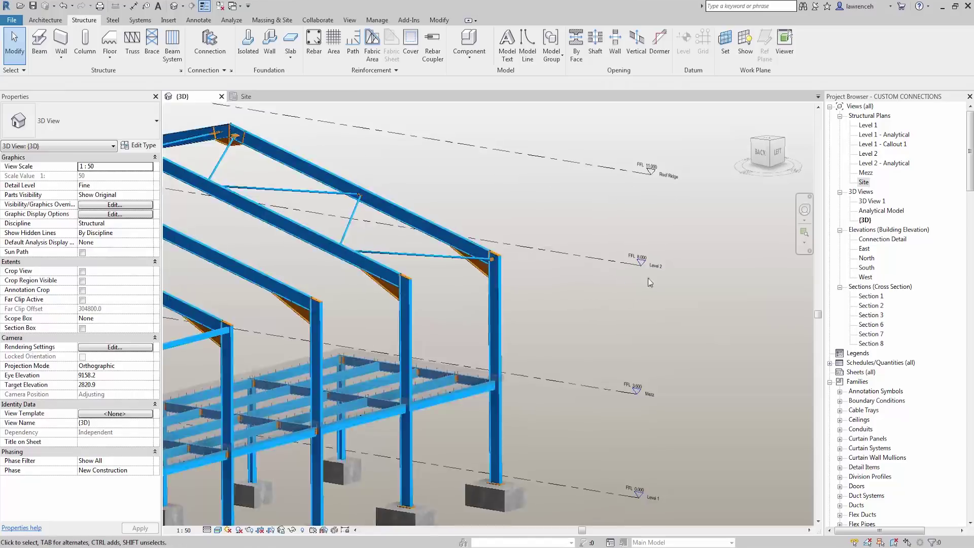
scroll(648, 280, "up", 4)
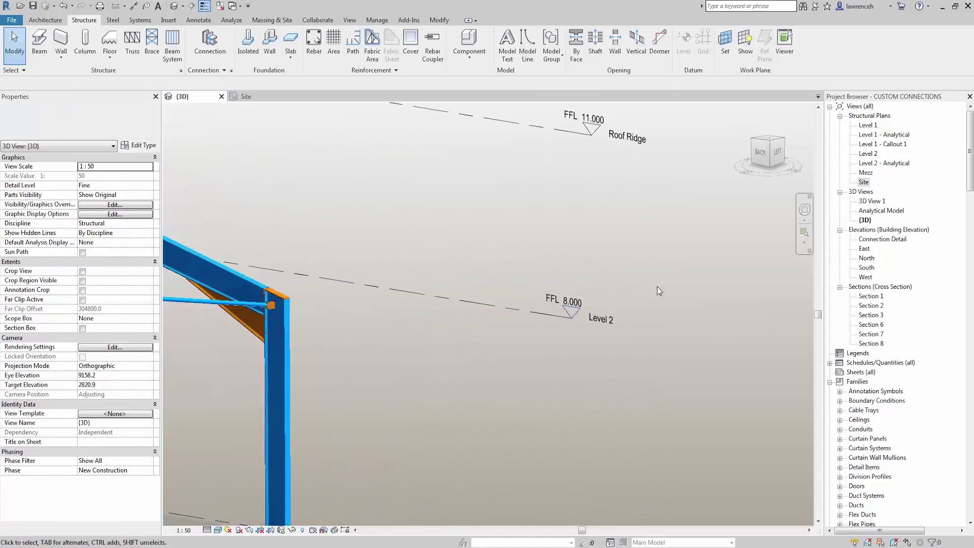
left_click(607, 325)
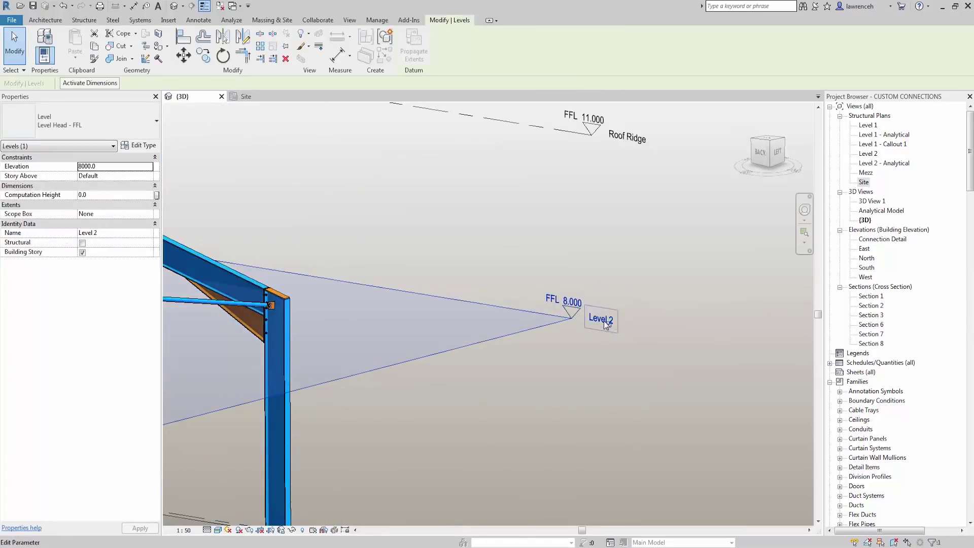
left_click(597, 319)
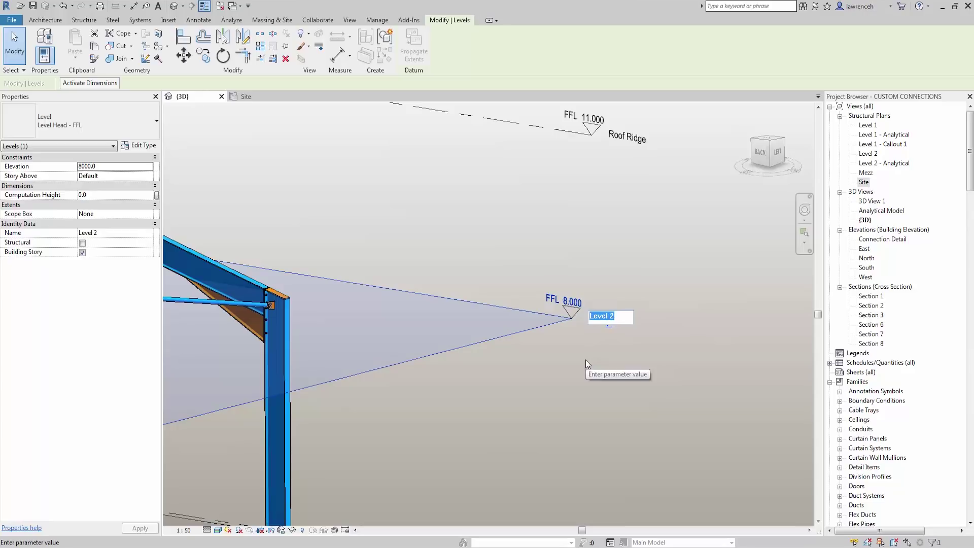
key("Tab")
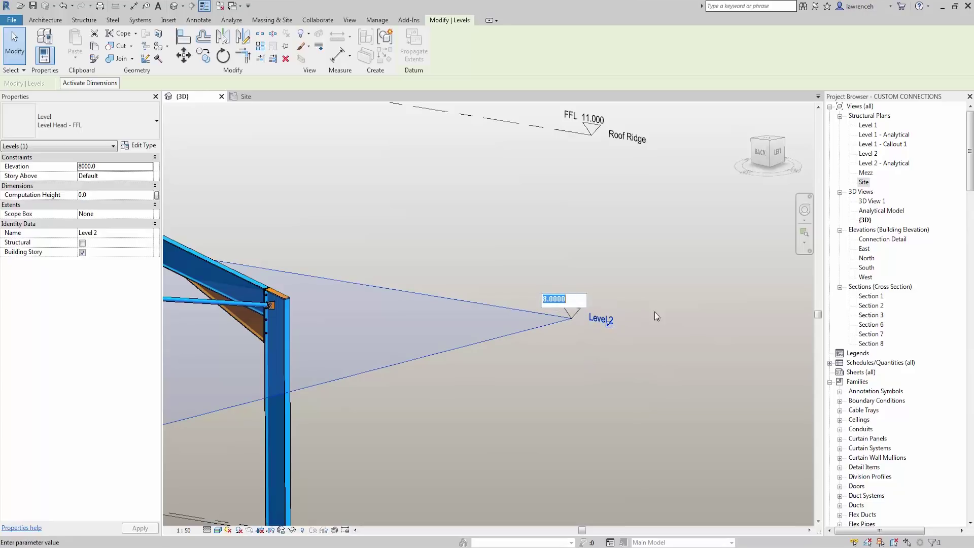
key("Escape")
key("Escape")
Review the commands available for the selected Level 2 datum and close the list without choosing any
scroll(589, 361, "down", 4)
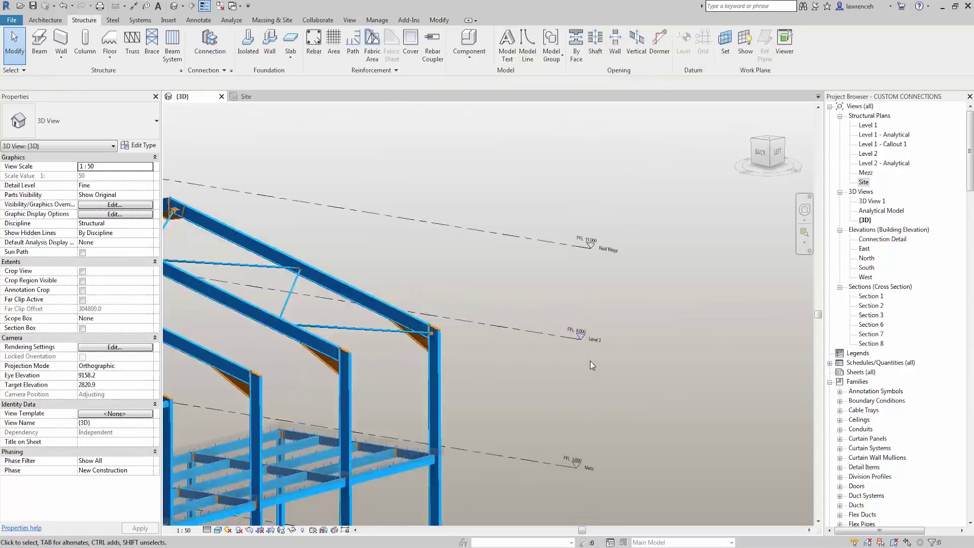
left_click(549, 332)
right_click(559, 294)
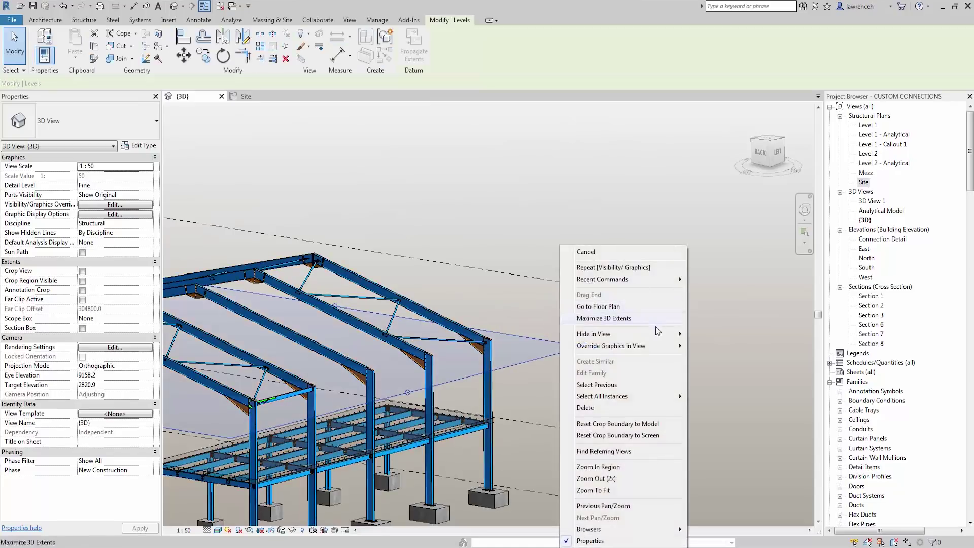
mouse_move(663, 333)
left_click(724, 348)
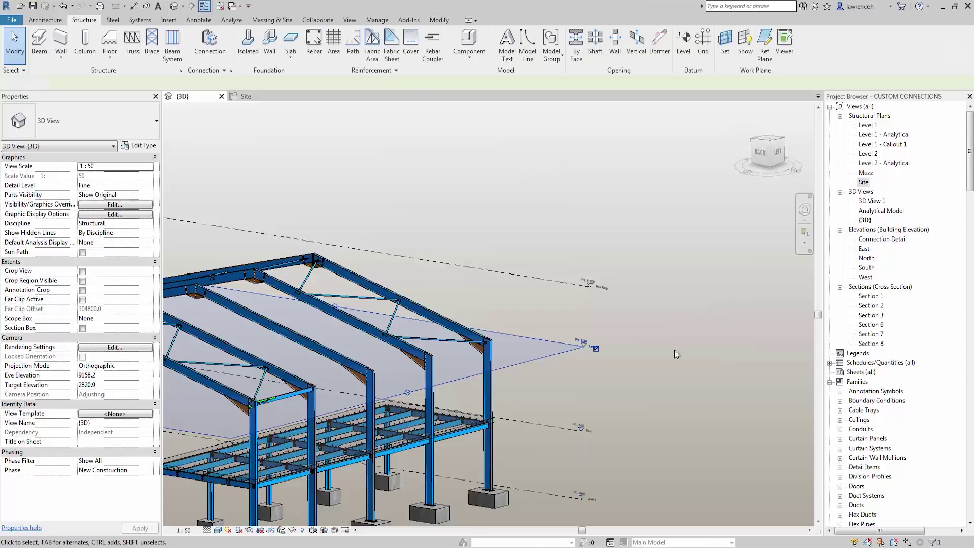
Copy the 1800 x 1200 x 750 rectangular footing beneath the front corner column into the empty space beside it
middle_click_drag(456, 529, 550, 412)
scroll(355, 449, "up", 10)
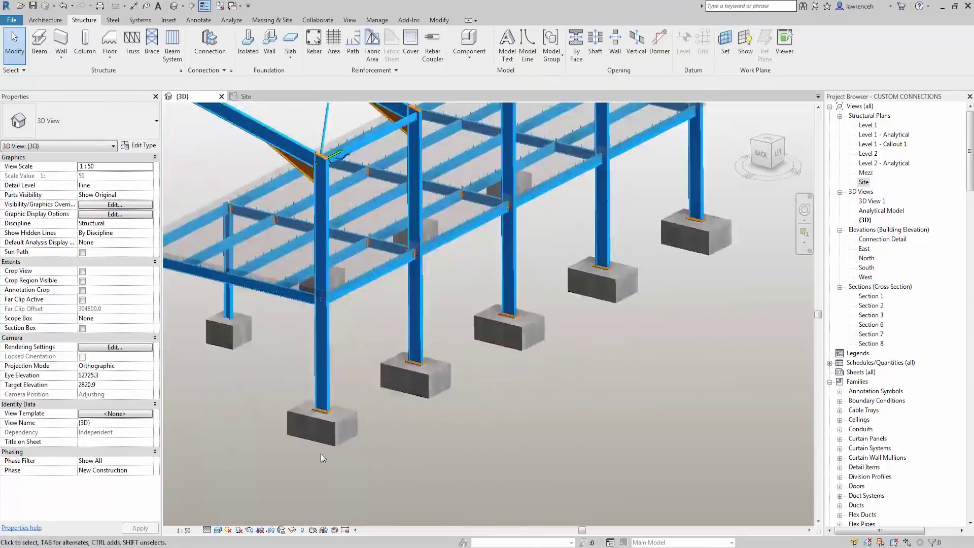
middle_click_drag(327, 458, 546, 425)
left_click(589, 392)
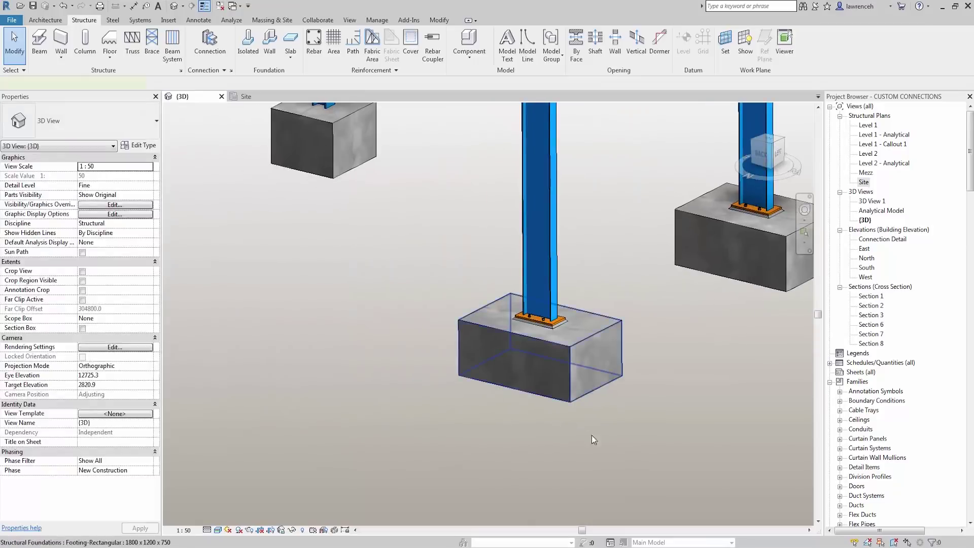
left_click_drag(604, 387, 460, 486)
left_click(288, 498)
scroll(352, 467, "up", 5)
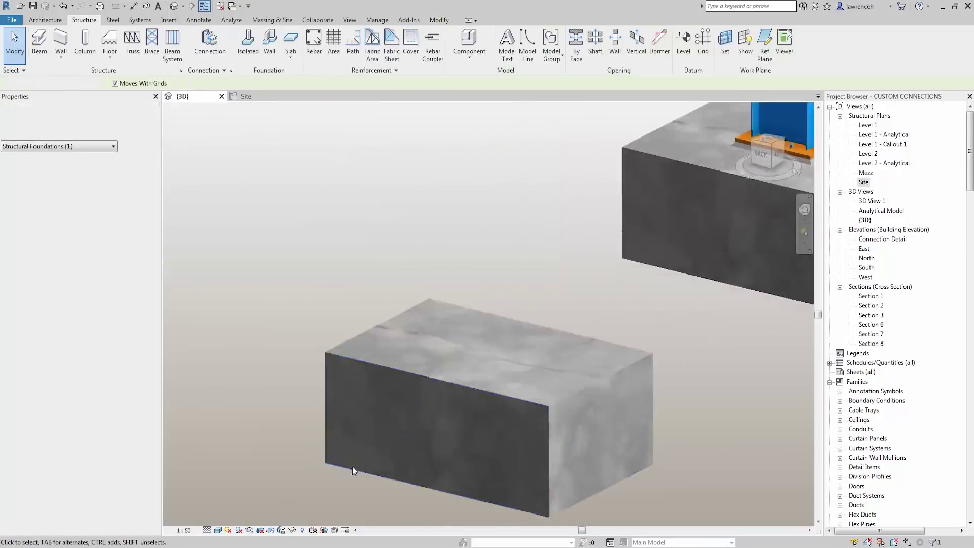
scroll(390, 455, "up", 1)
middle_click_drag(391, 456, 409, 431)
middle_click_drag(270, 215, 260, 205)
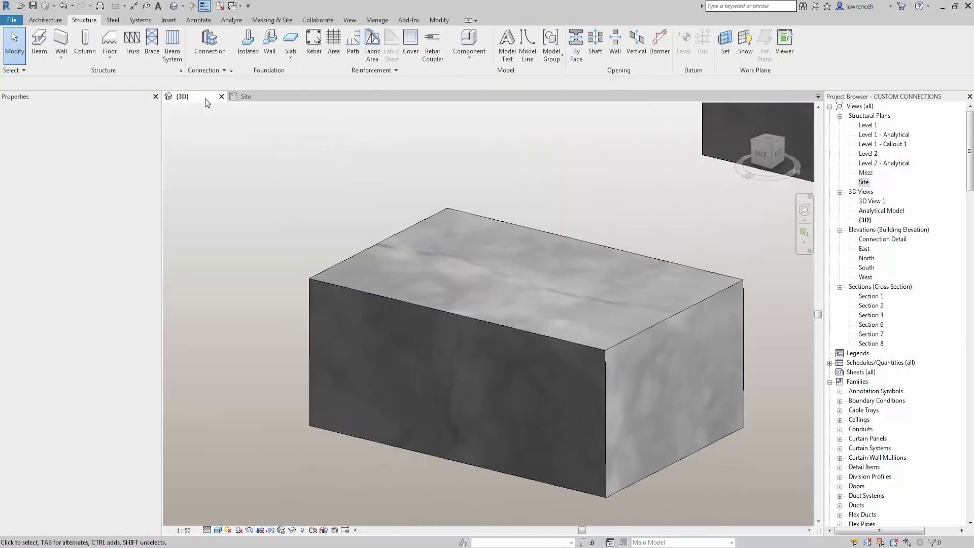
Start a steel plate, dismiss the save reminder, and pick the copied footing's top face as the work plane
left_click(120, 22)
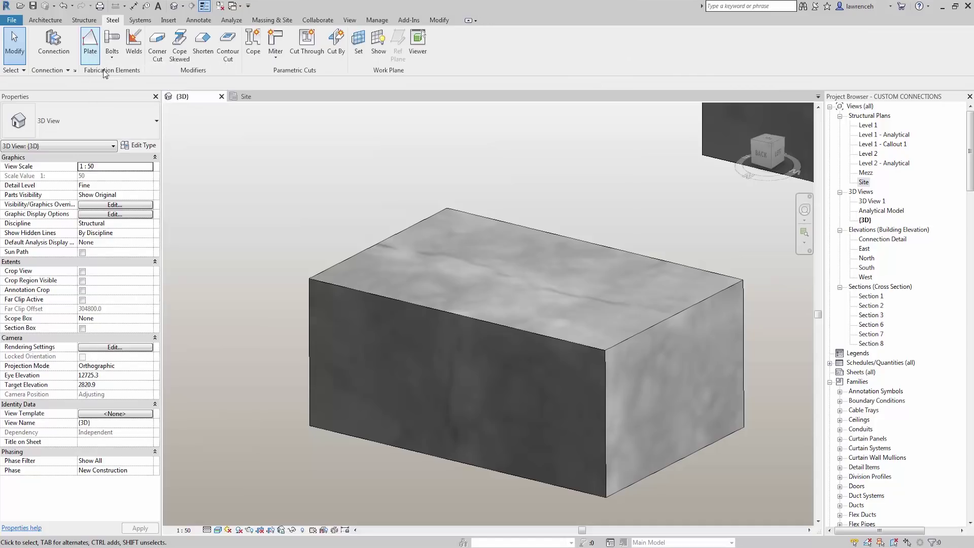
key("ctrl")
key("ctrl")
key("ctrl")
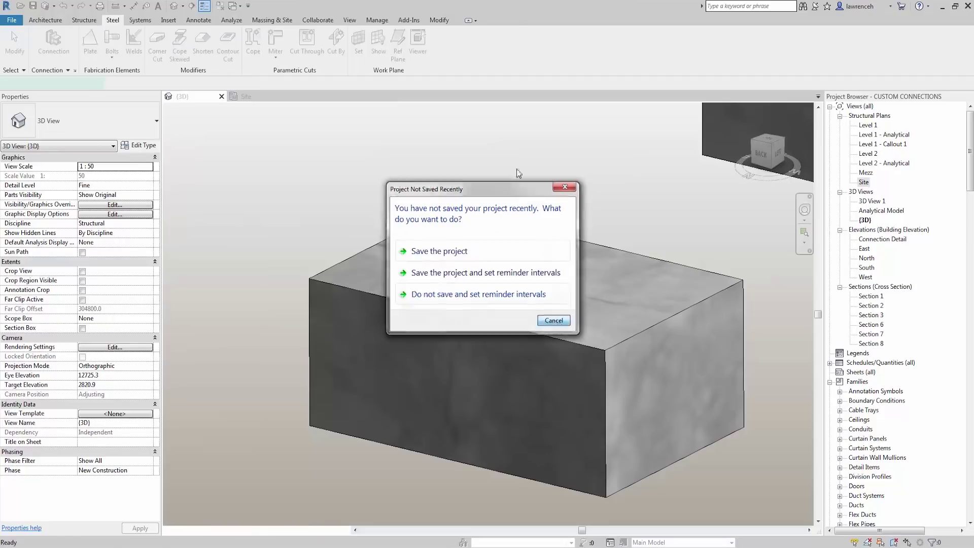
left_click(555, 319)
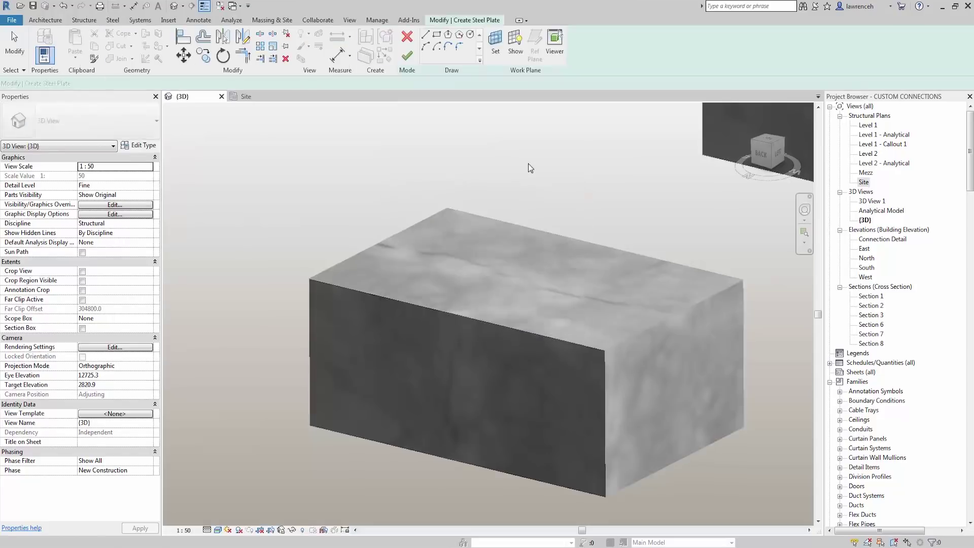
left_click(496, 57)
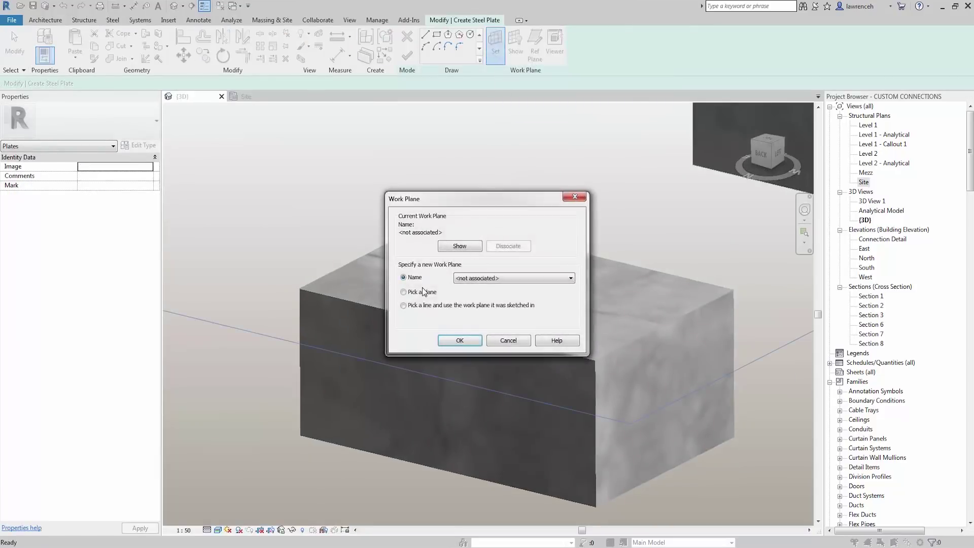
left_click(458, 341)
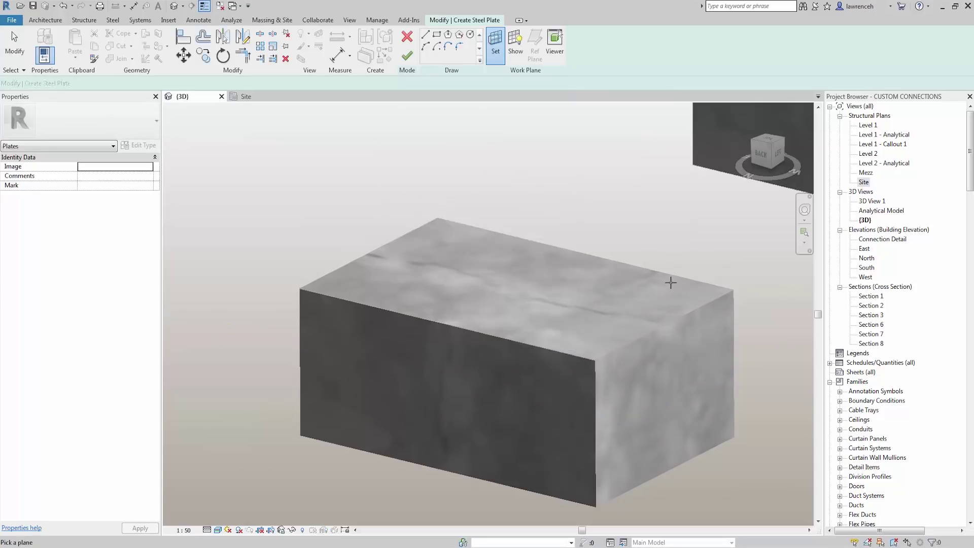
left_click(674, 279)
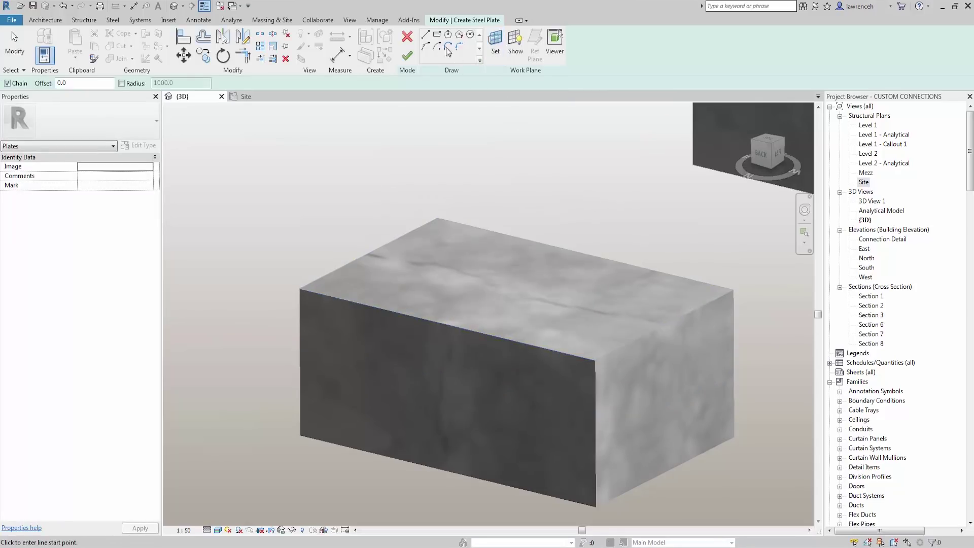
Sketch a rectangular plate outline on the footing's top face, set both sides to 500 mm and finish the plate
left_click(462, 295)
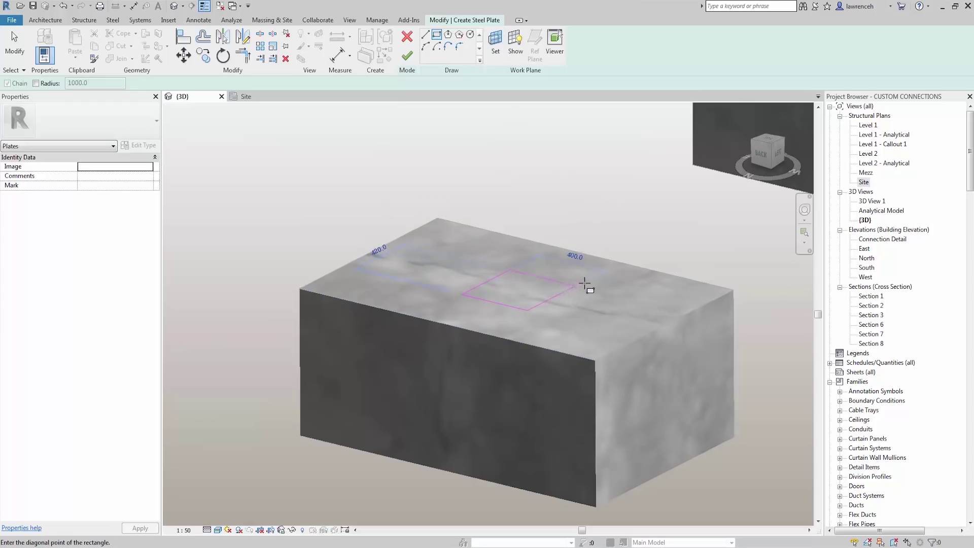
left_click(586, 282)
left_click(561, 262)
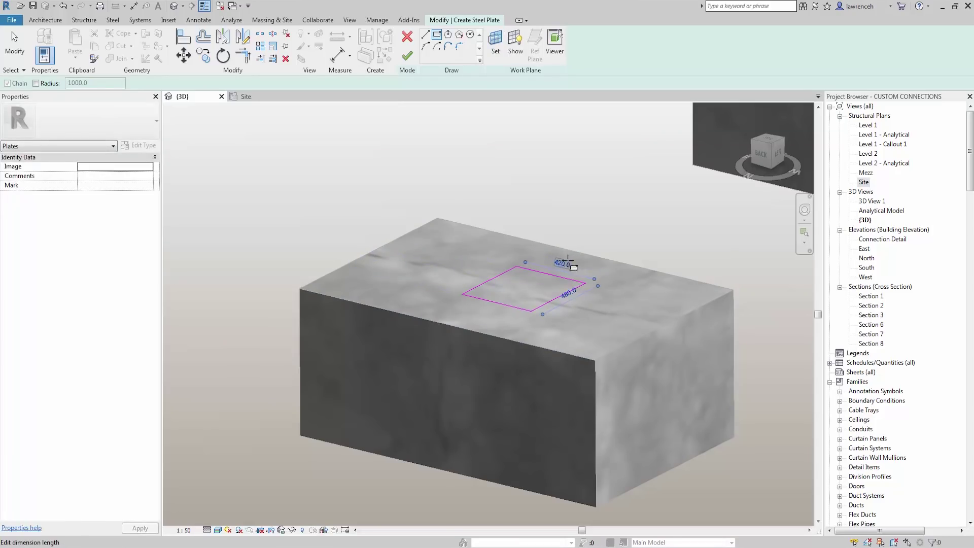
type("500")
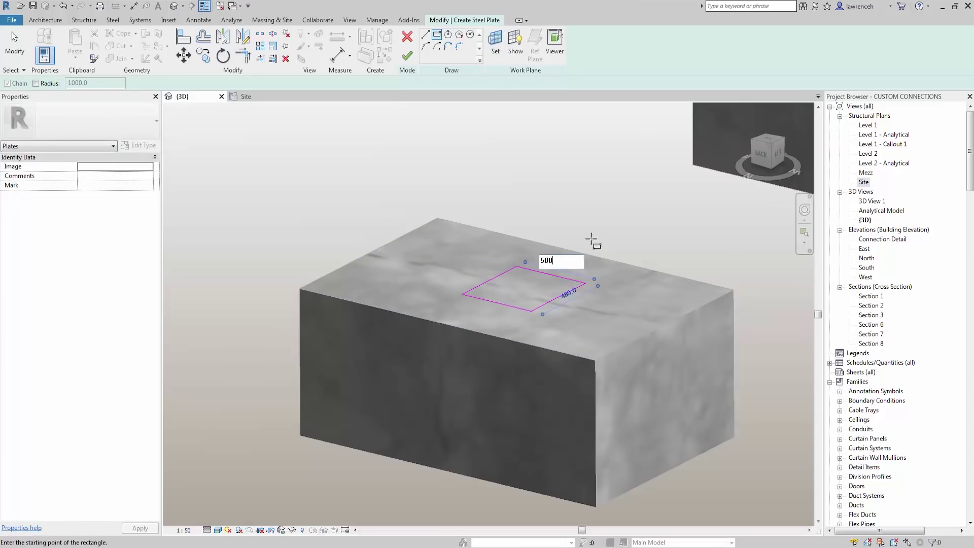
key("Return")
left_click(571, 294)
type("500")
key("Return")
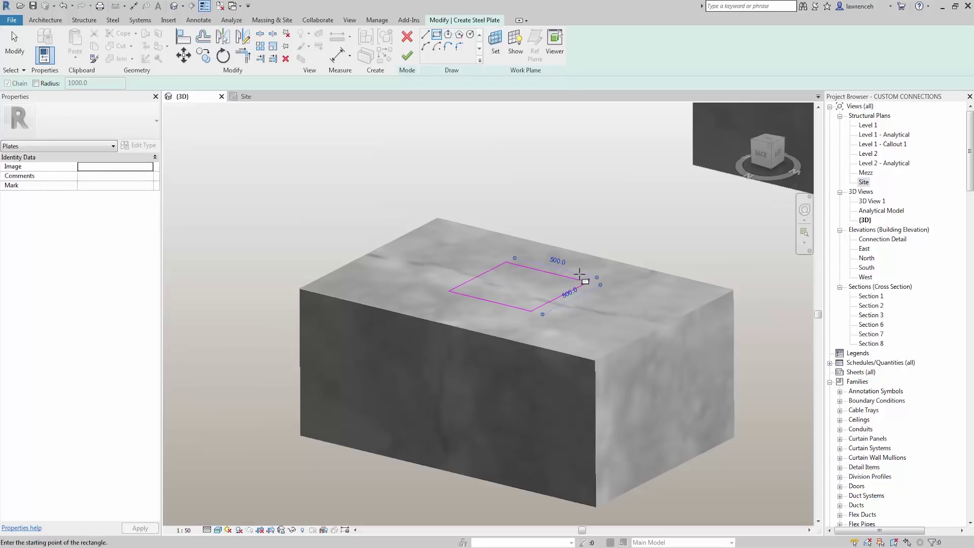
scroll(556, 276, "up", 4)
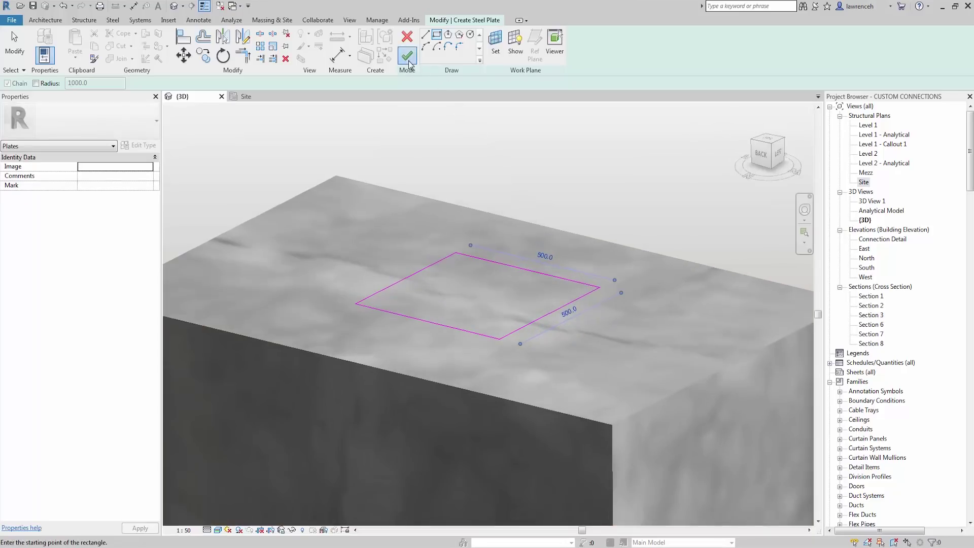
left_click(407, 56)
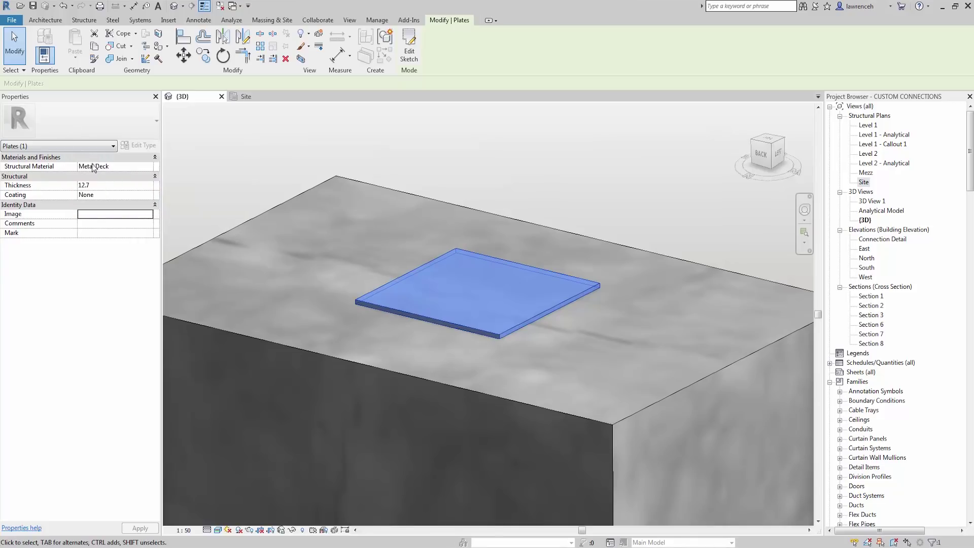
Set the steel plate's thickness to 25 mm and deselect the plate
left_click(99, 186)
type("10")
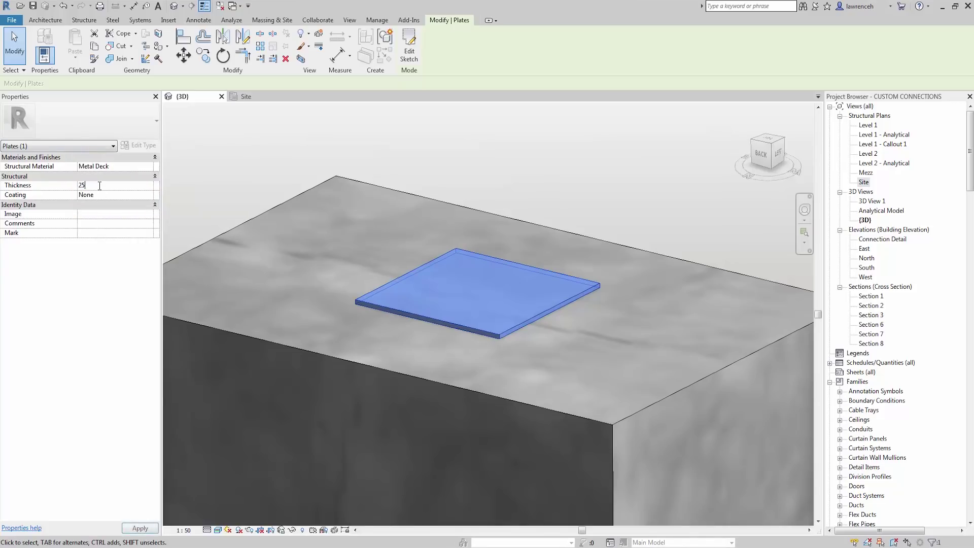
key("Return")
left_click(548, 163)
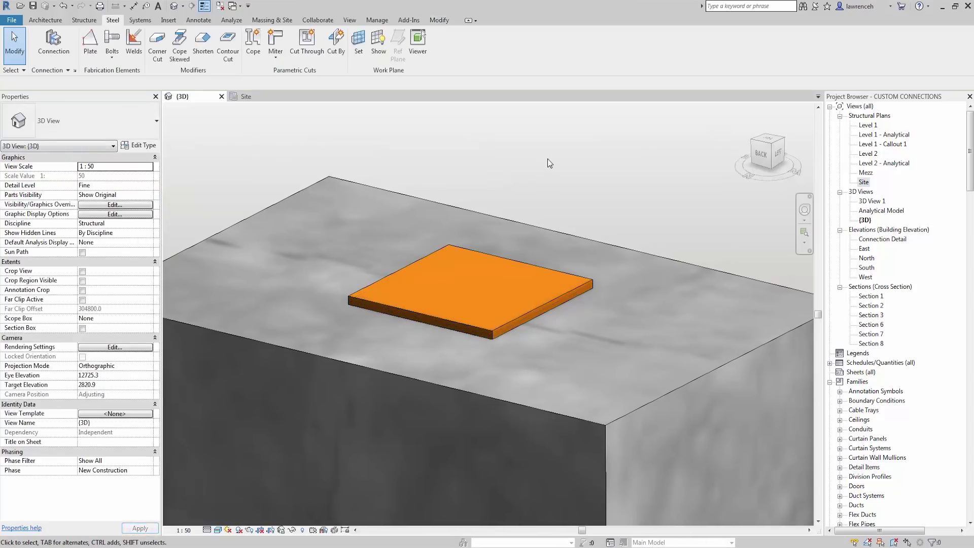
Start an anchor pattern on the steel plate's top face and draw its rectangular boundary between opposite corners of the plate
middle_click_drag(548, 162, 524, 233, "shift")
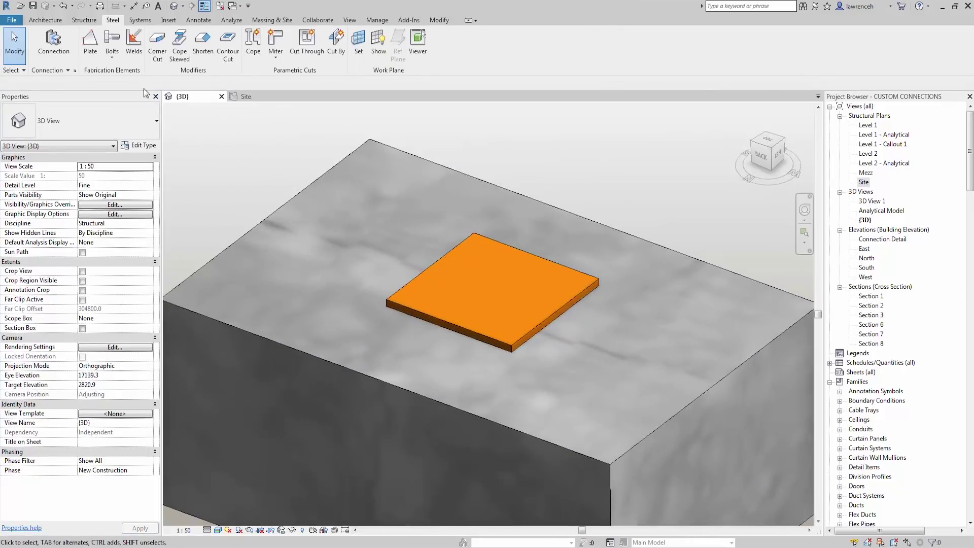
left_click(112, 56)
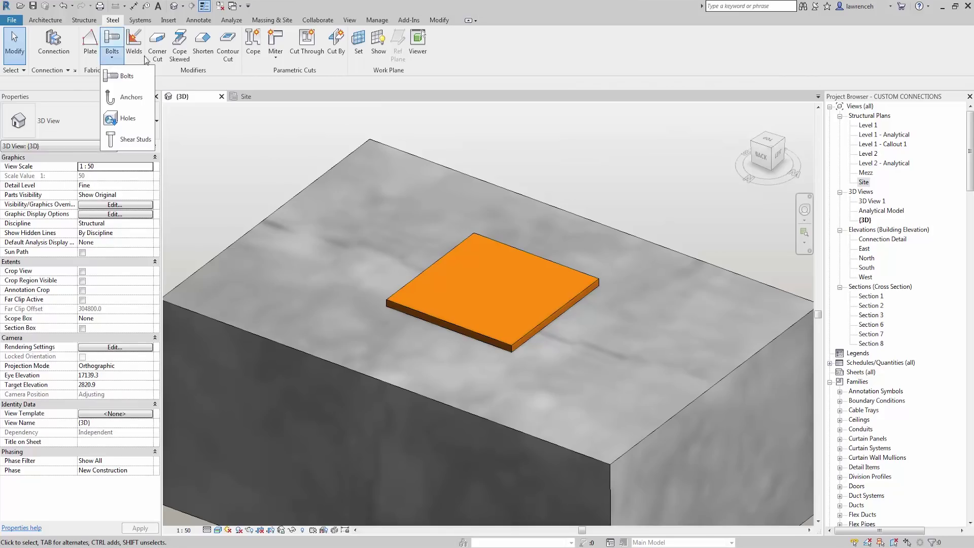
left_click(132, 98)
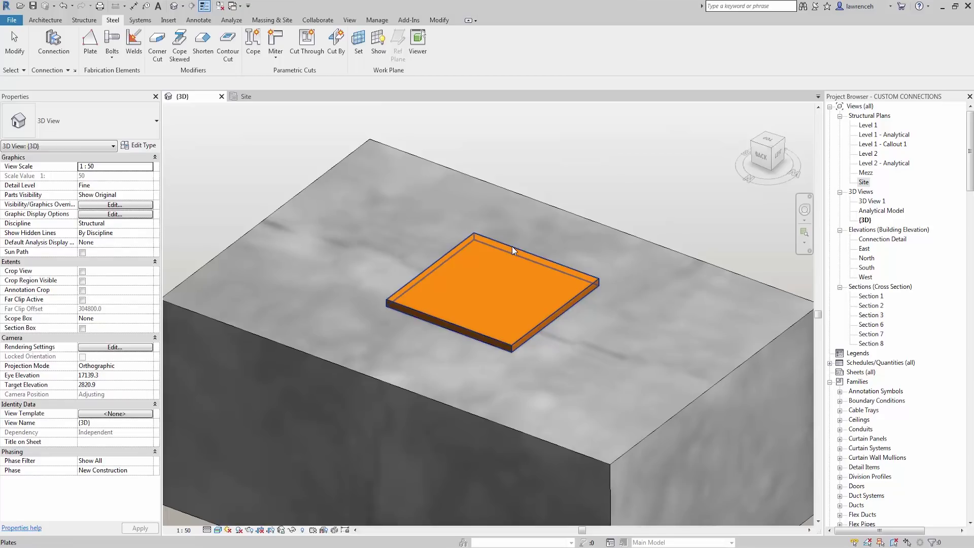
key("Tab")
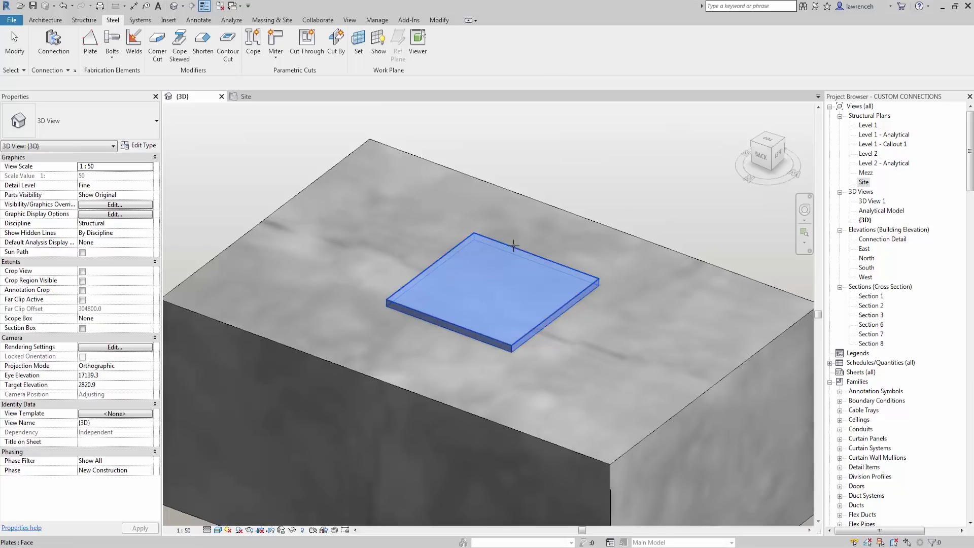
left_click(517, 288)
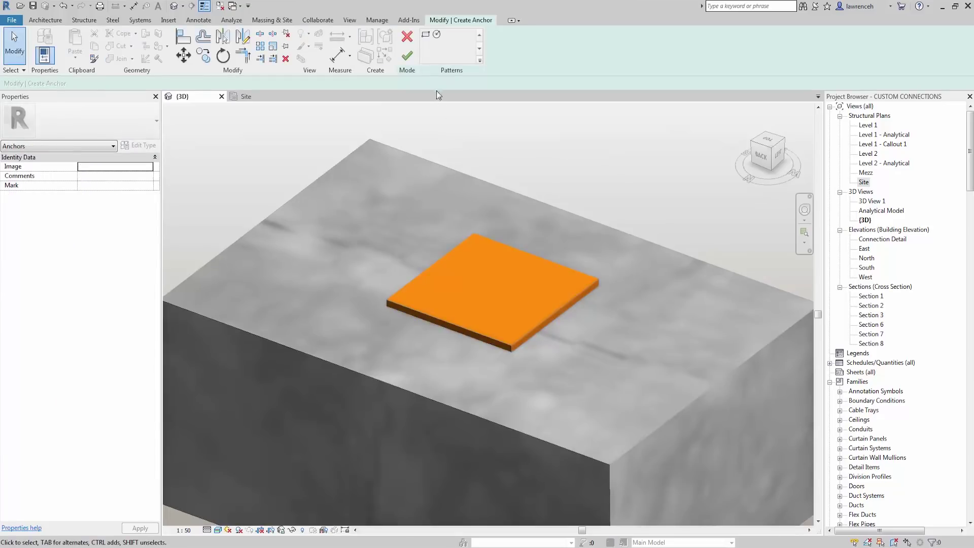
left_click(426, 35)
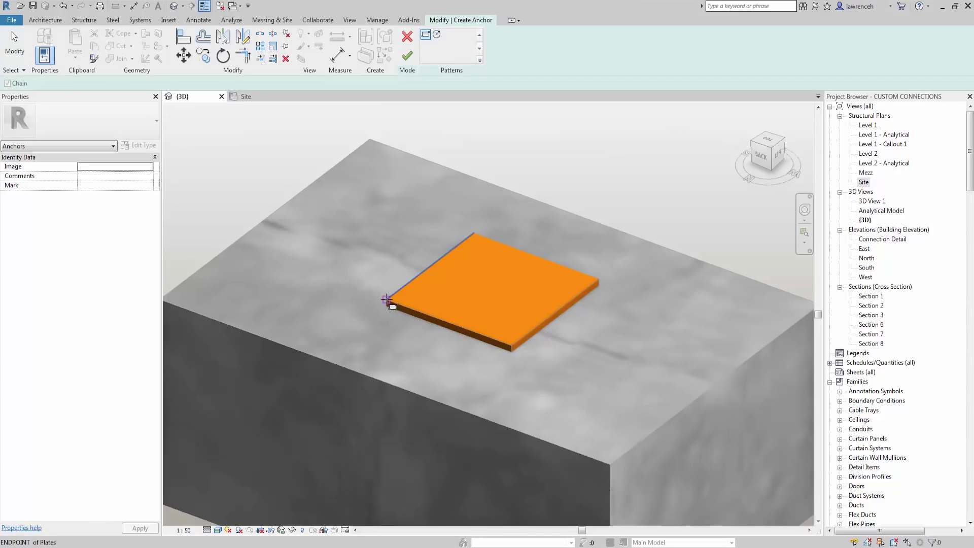
left_click(387, 301)
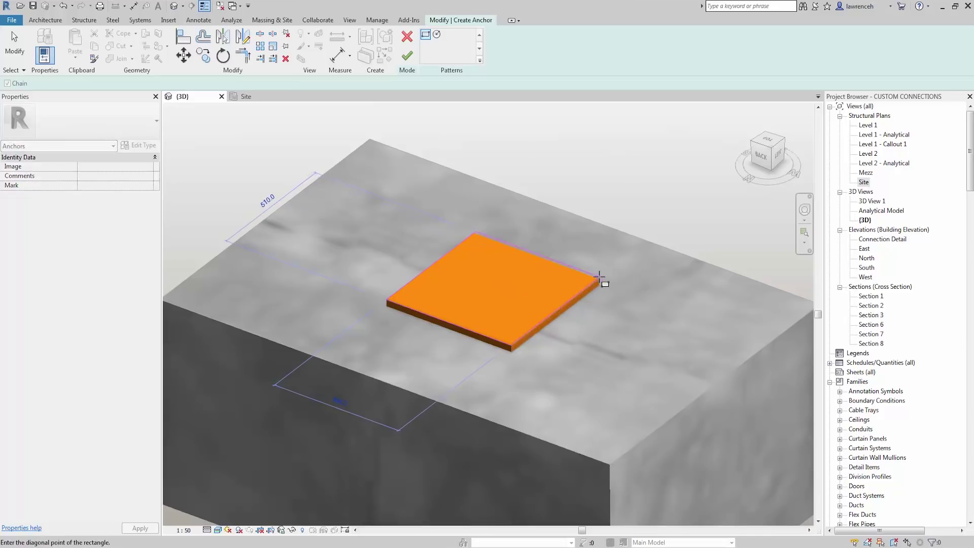
left_click(599, 278)
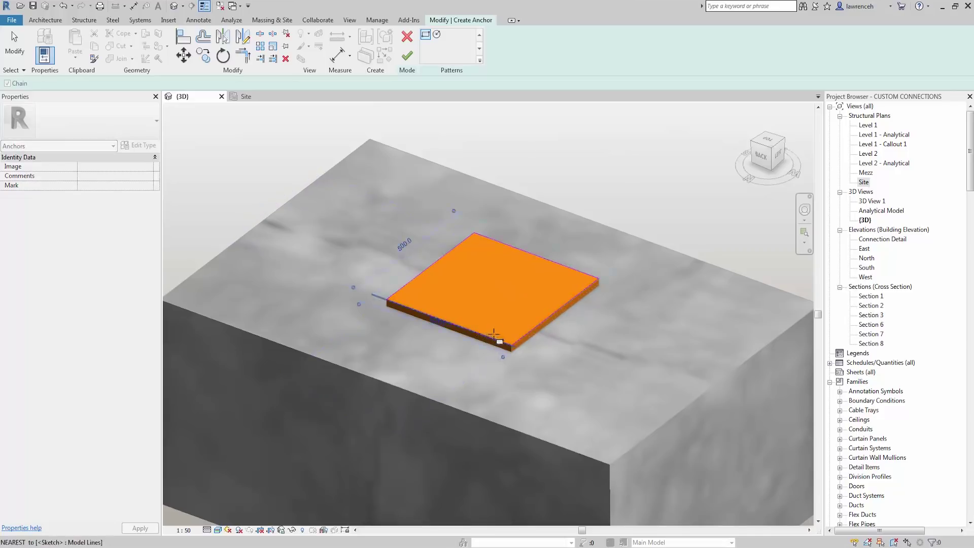
Offset the anchor pattern's rectangular boundary 40 mm inward from the plate edges without copying, and finish the anchors
scroll(496, 340, "up", 2)
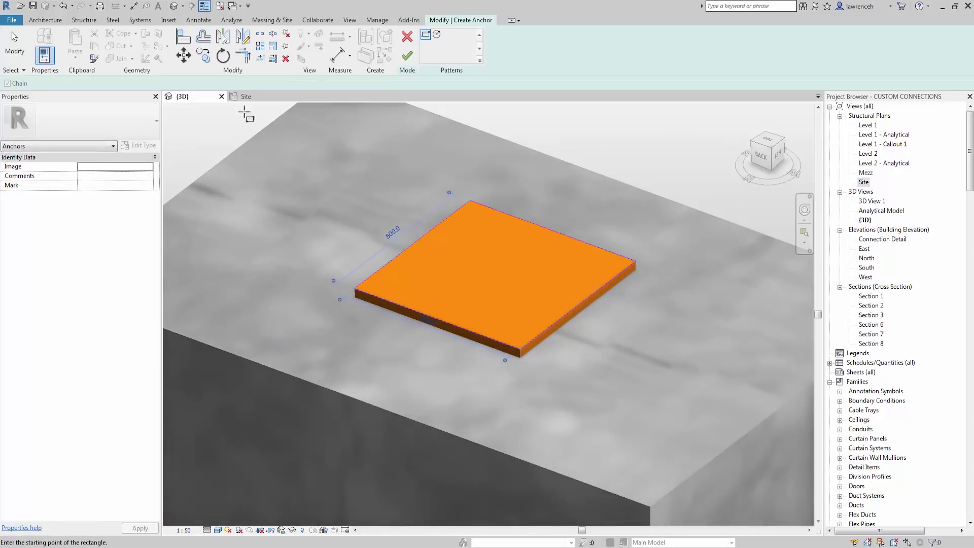
left_click(203, 37)
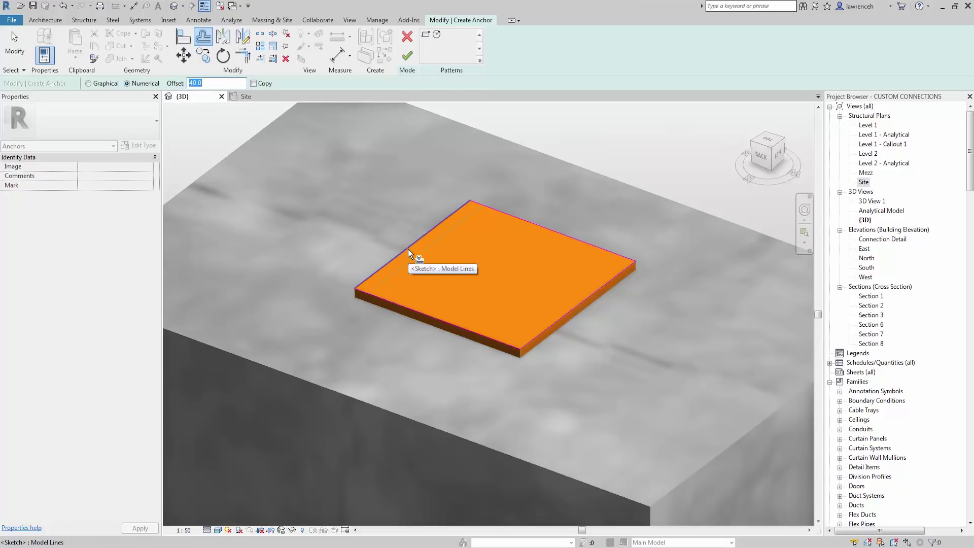
key("Tab")
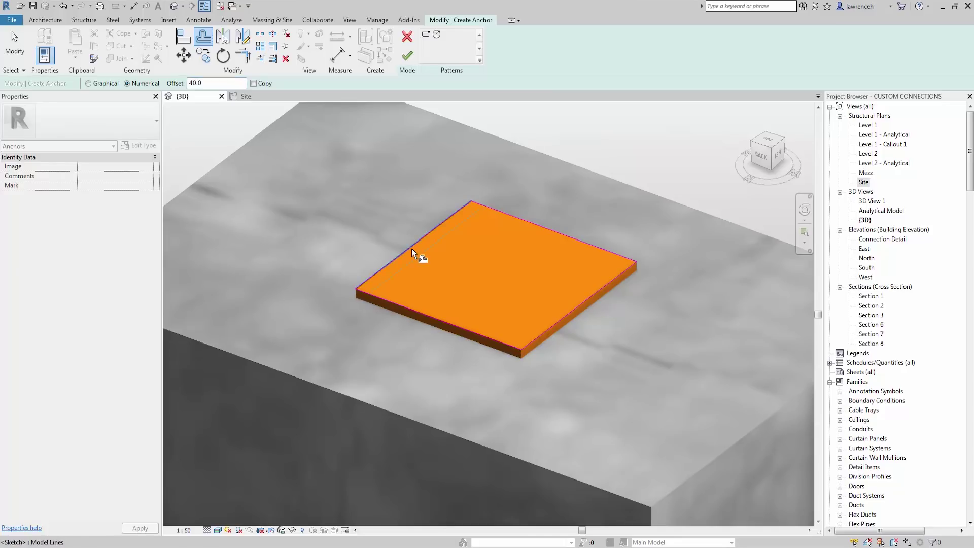
left_click(412, 248)
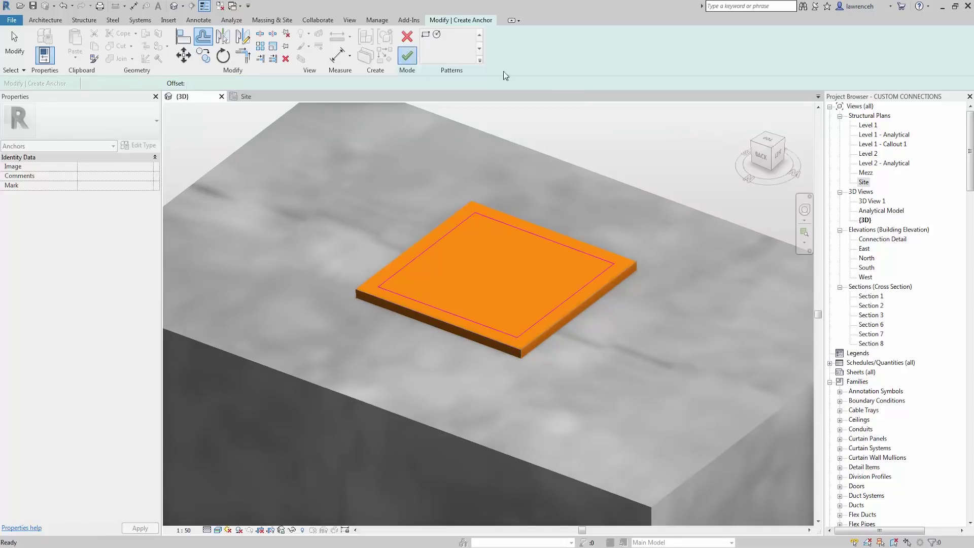
left_click(407, 55)
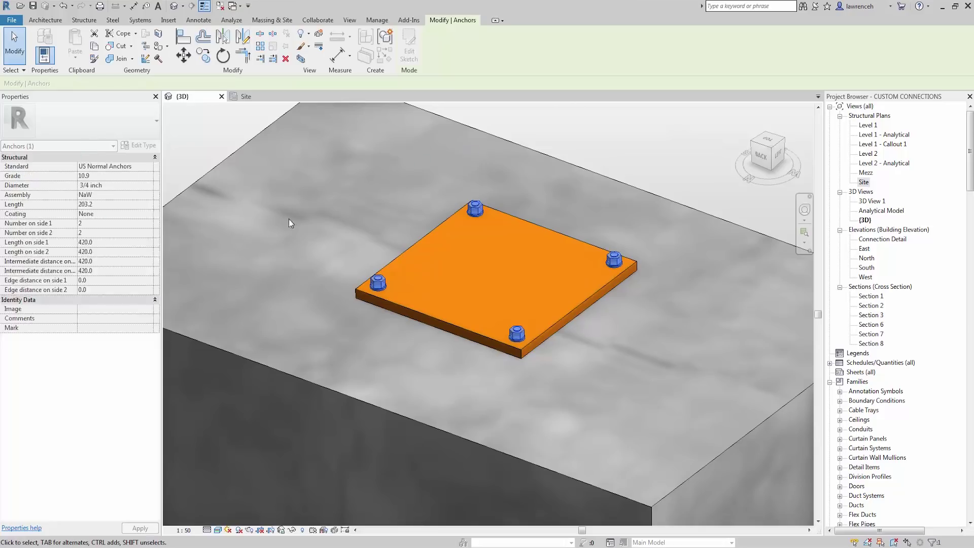
Set the anchors' standard to HILTI HAS, with grade 5.8 and a 16.00 mm diameter
left_click(149, 169)
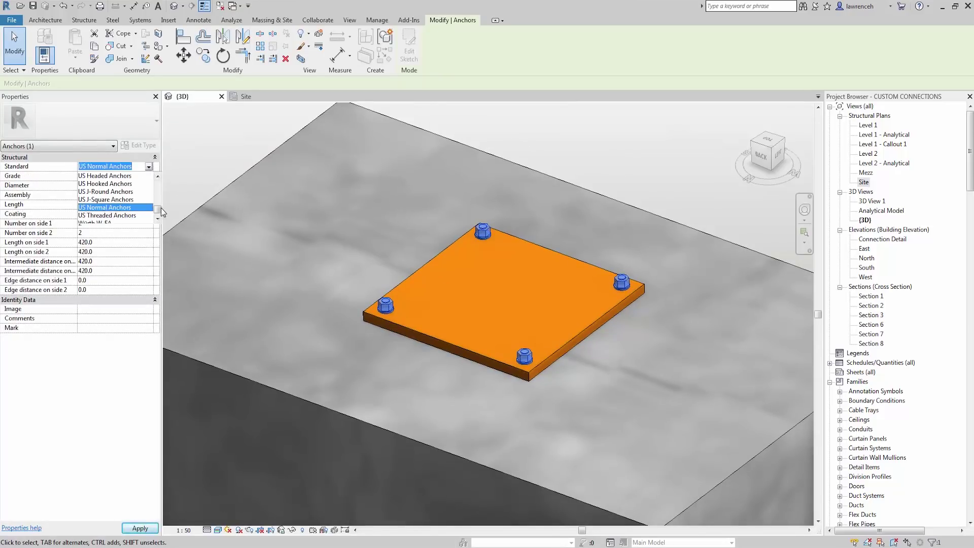
mouse_move(161, 208)
left_mouse_down()
mouse_move(158, 178)
mouse_move(156, 192)
left_mouse_up()
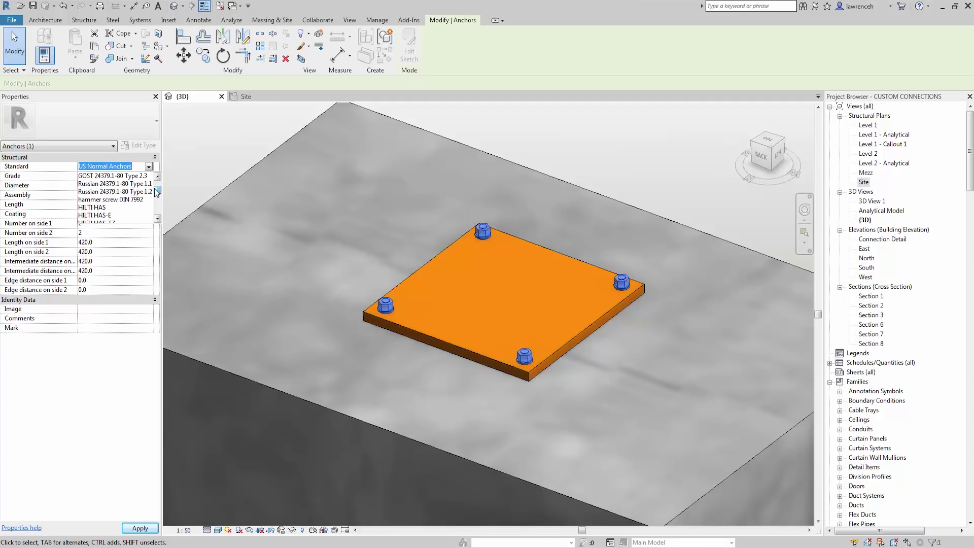
left_click(93, 208)
left_click(146, 177)
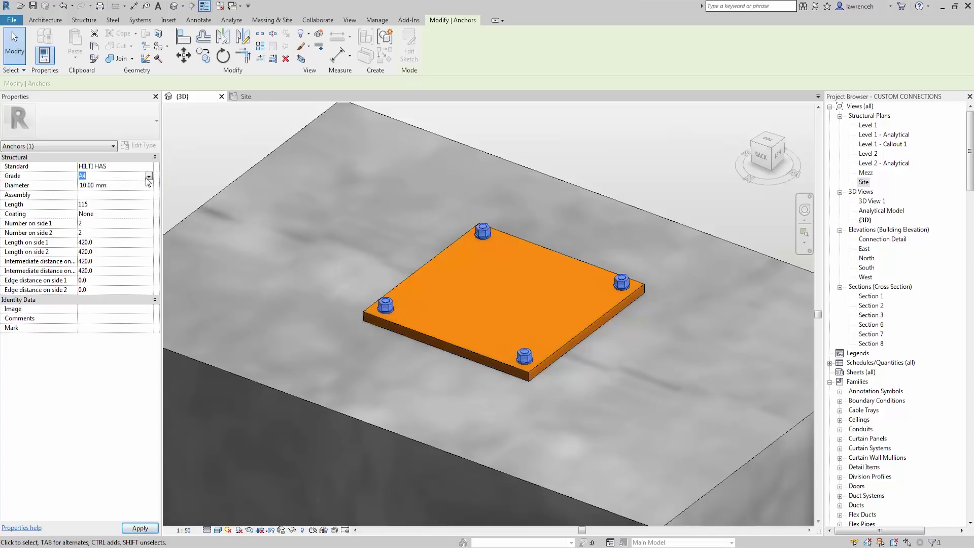
left_click(148, 177)
left_click(90, 193)
left_click(148, 186)
left_click(149, 186)
left_click(93, 210)
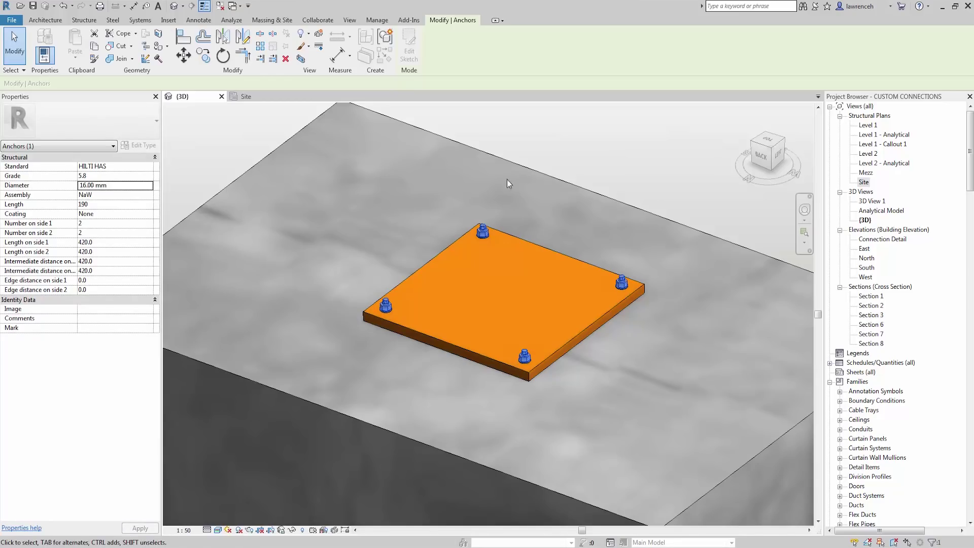
Set the length of the HILTI HAS anchors to 300 mm
left_click(93, 204)
left_click(146, 204)
left_click(148, 205)
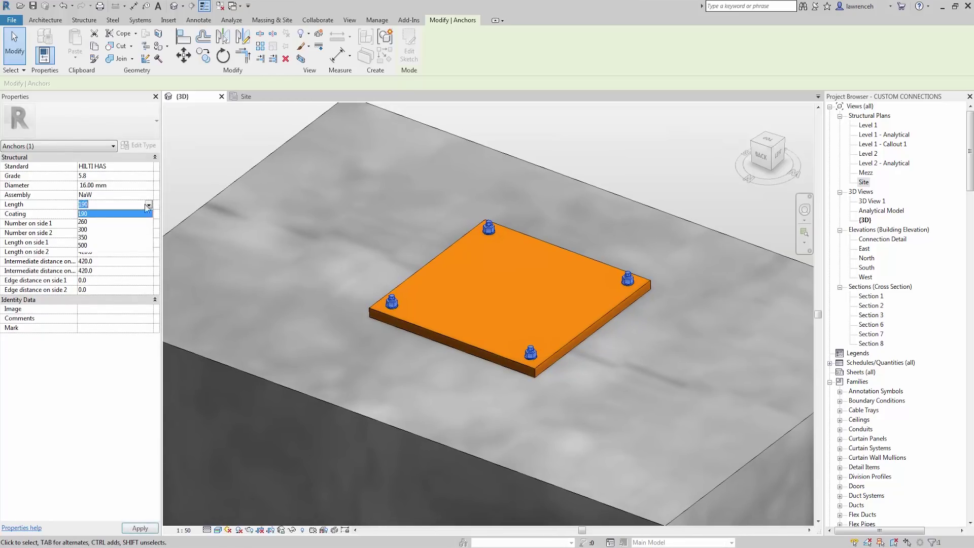
left_click(87, 230)
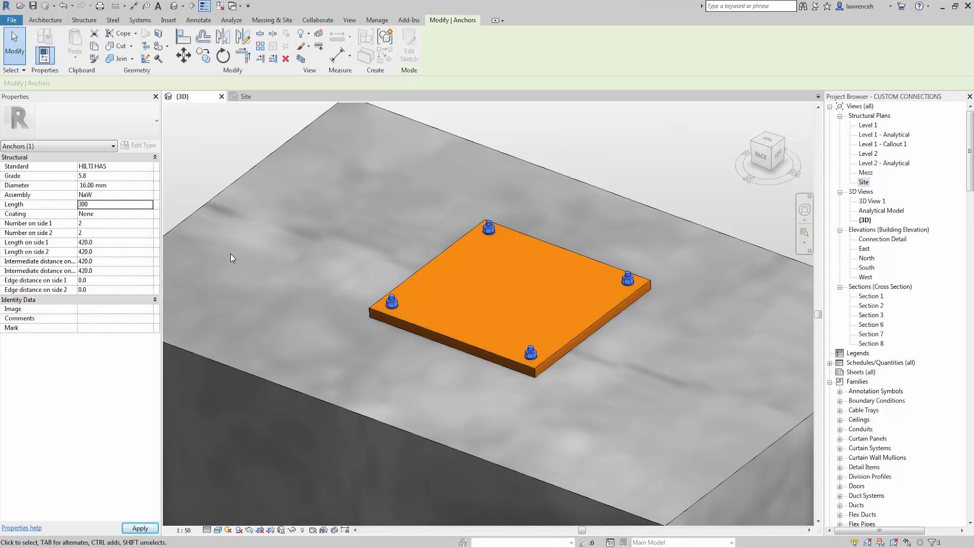
Set the anchor pattern's length on side 1 and side 2 to 400 mm, and deselect the anchors
left_click(102, 243)
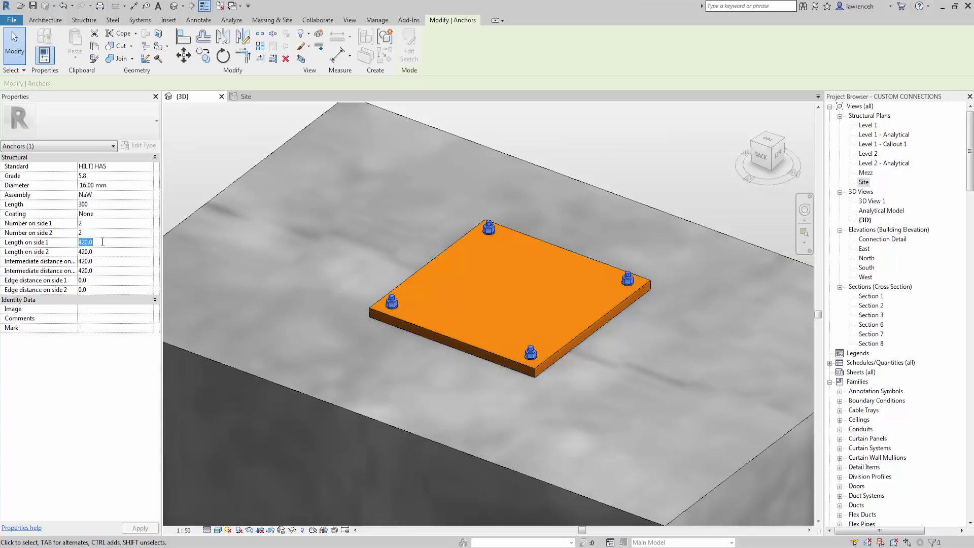
type("400")
left_click(101, 255)
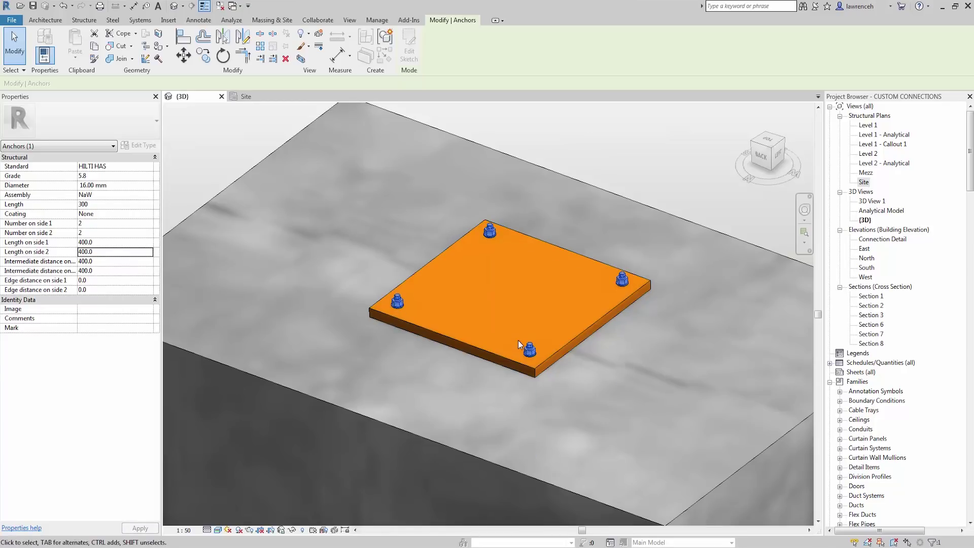
scroll(358, 364, "down", 2)
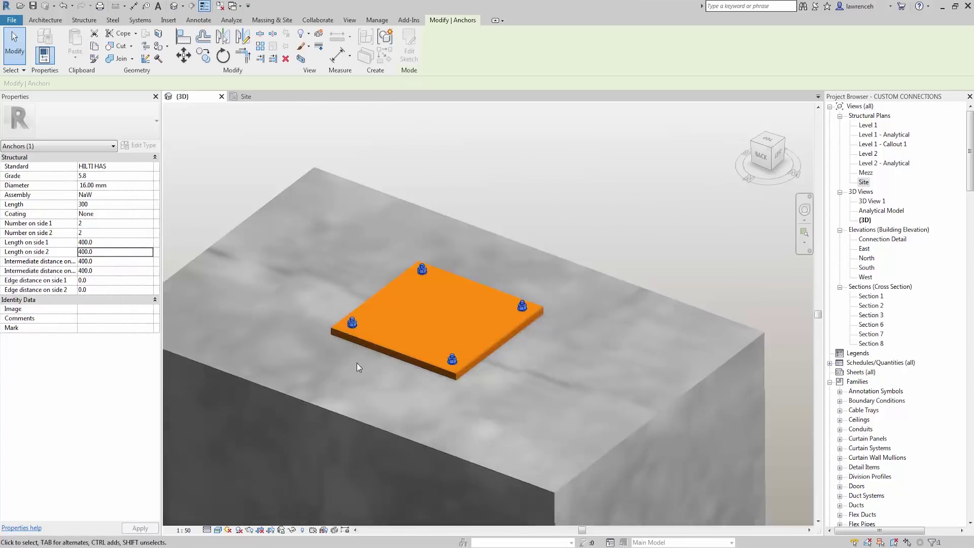
scroll(357, 364, "down", 1)
left_click(562, 183)
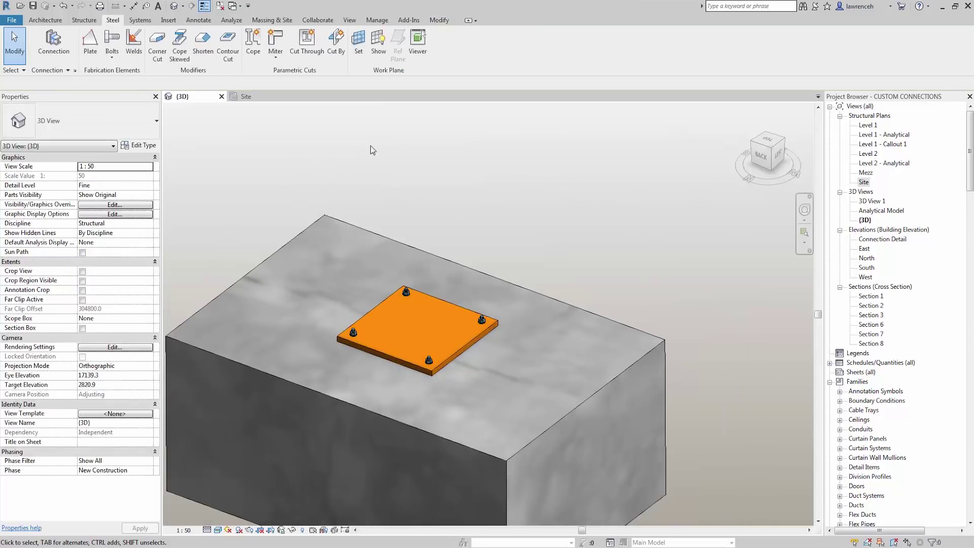
Switch to the Site structural plan and bring the base plate with its four anchors into close view
left_click(249, 98)
scroll(525, 370, "down", 4)
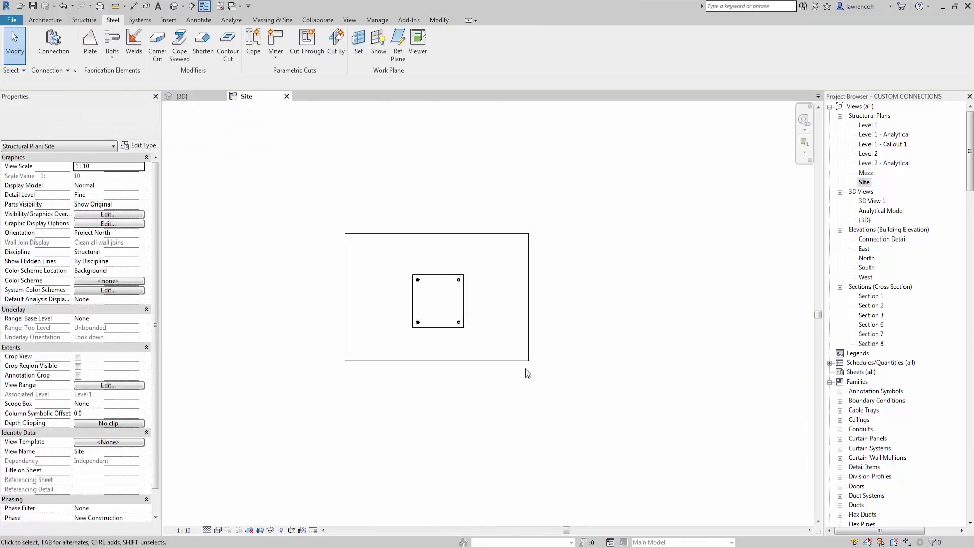
scroll(435, 304, "up", 3)
scroll(436, 300, "up", 3)
middle_click_drag(435, 295, 446, 324)
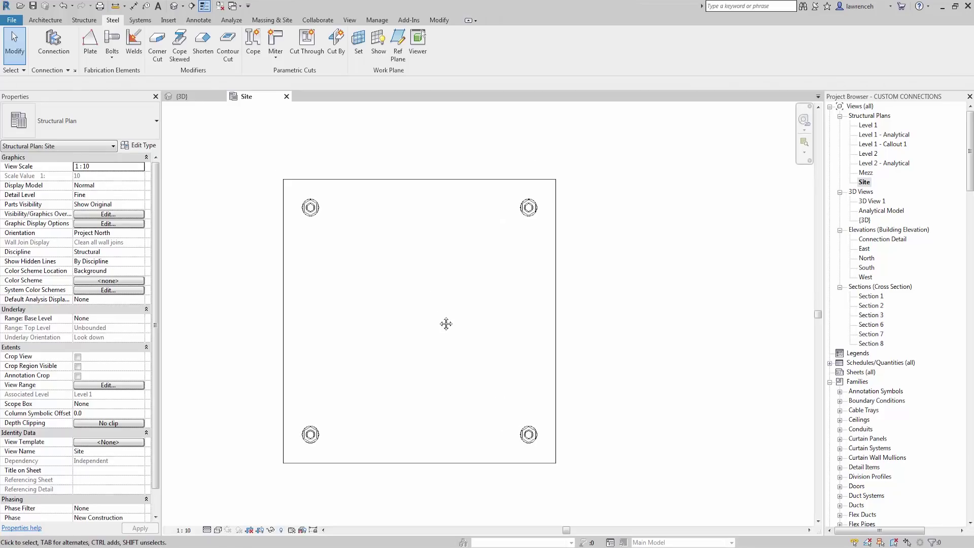
scroll(444, 303, "down", 1)
scroll(478, 317, "up", 1)
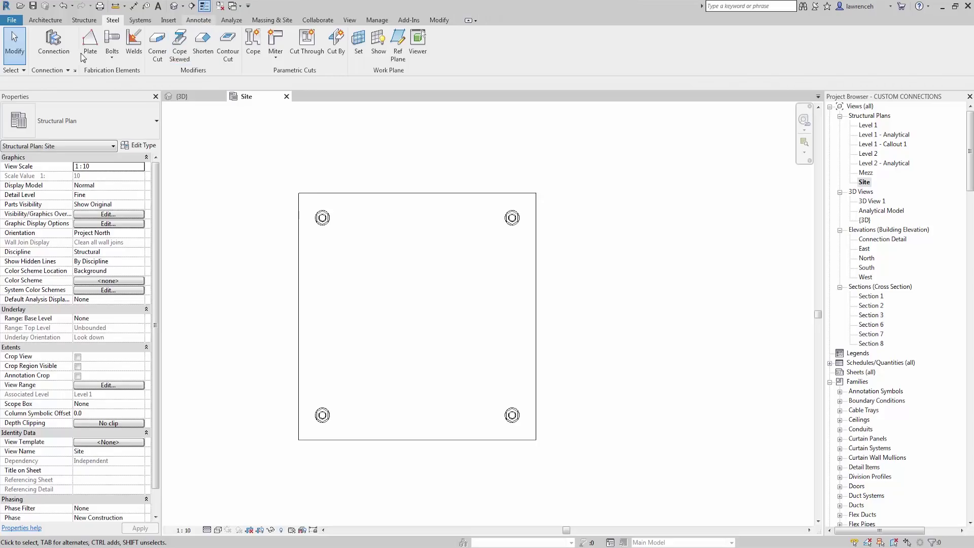
Add aligned dimensions for the base plate's overall width above it and its overall height beside it
left_click(199, 21)
left_click(44, 50)
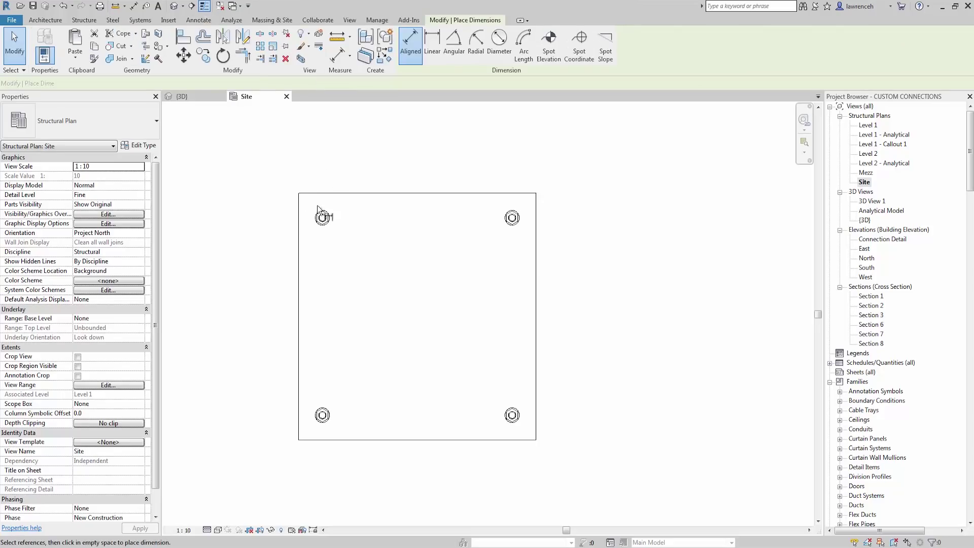
left_click(300, 235)
left_click(536, 263)
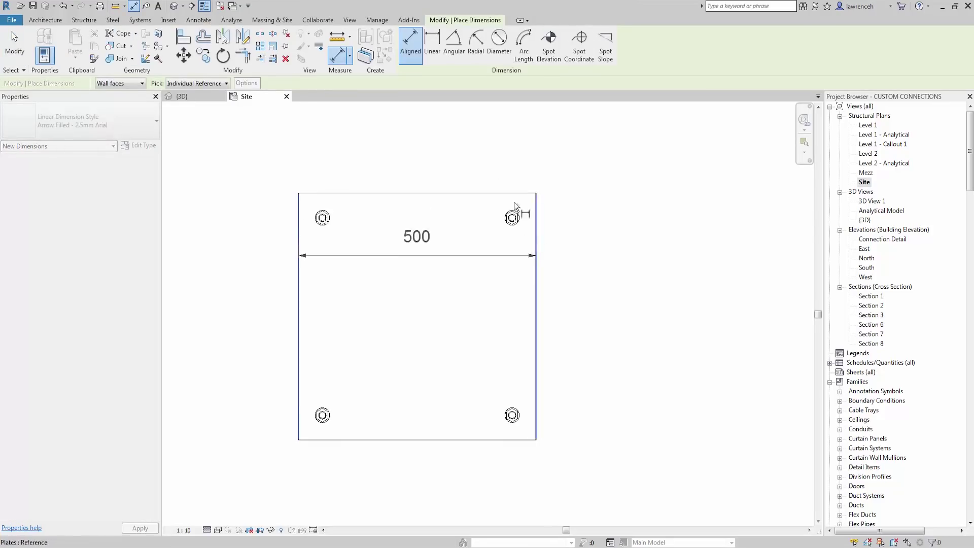
left_click(472, 125)
left_click(535, 194)
middle_click_drag(561, 283, 563, 312)
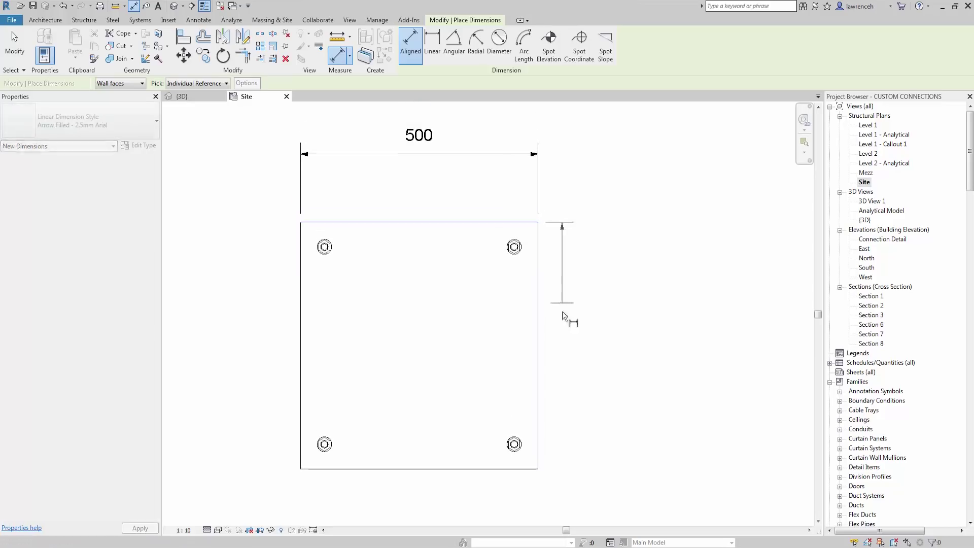
left_click(513, 468)
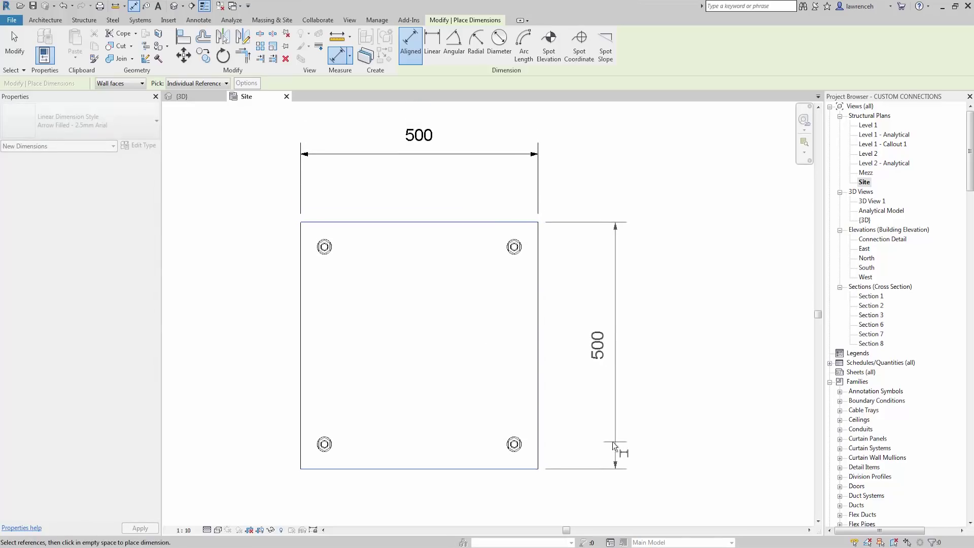
left_click(612, 445)
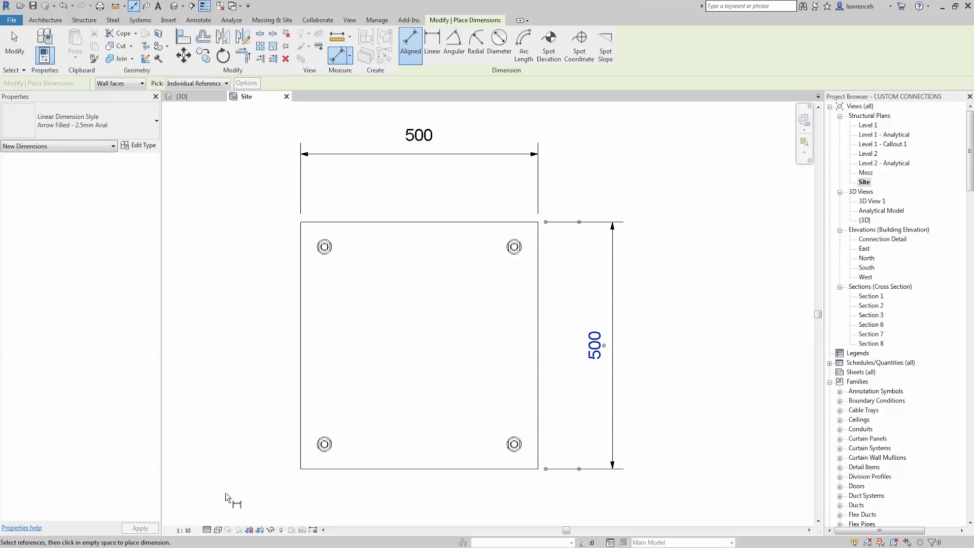
Choose the Wireframe visual style for the plan and add aligned dimensions between anchor centres in both directions
left_click(219, 530)
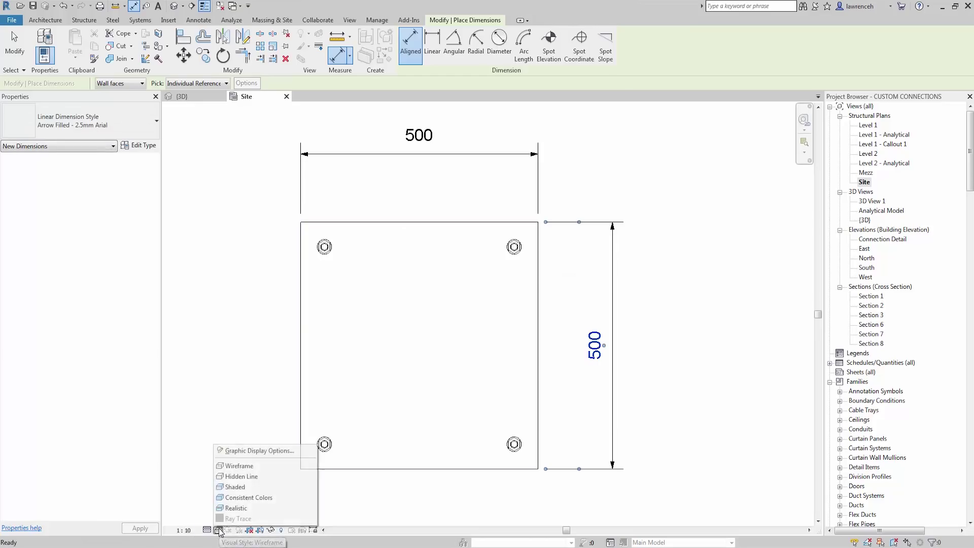
left_click(241, 470)
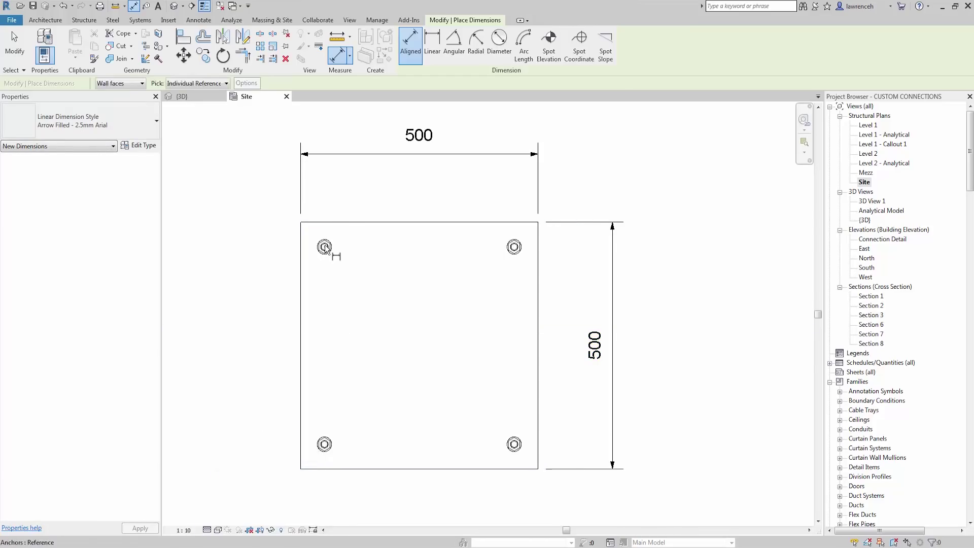
left_click(515, 248)
left_click(459, 190)
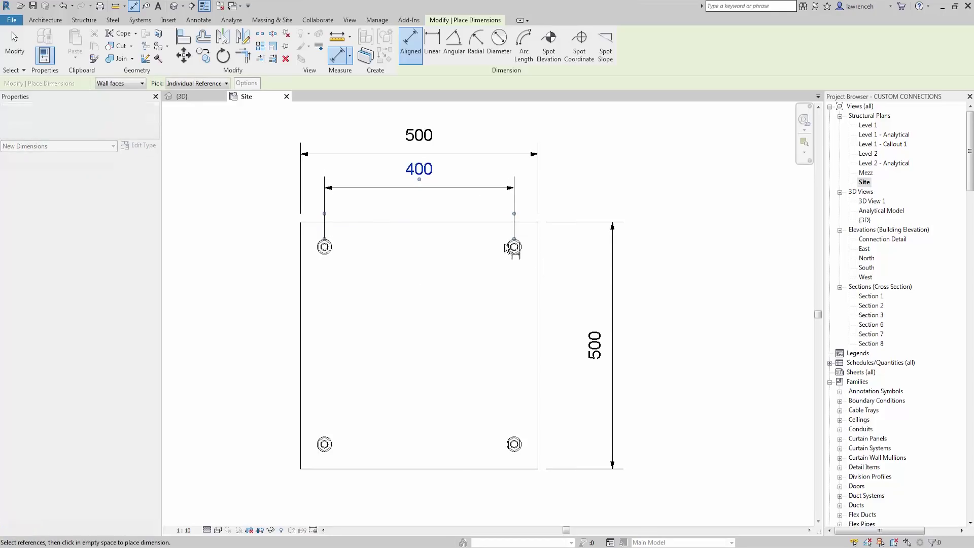
left_click(515, 248)
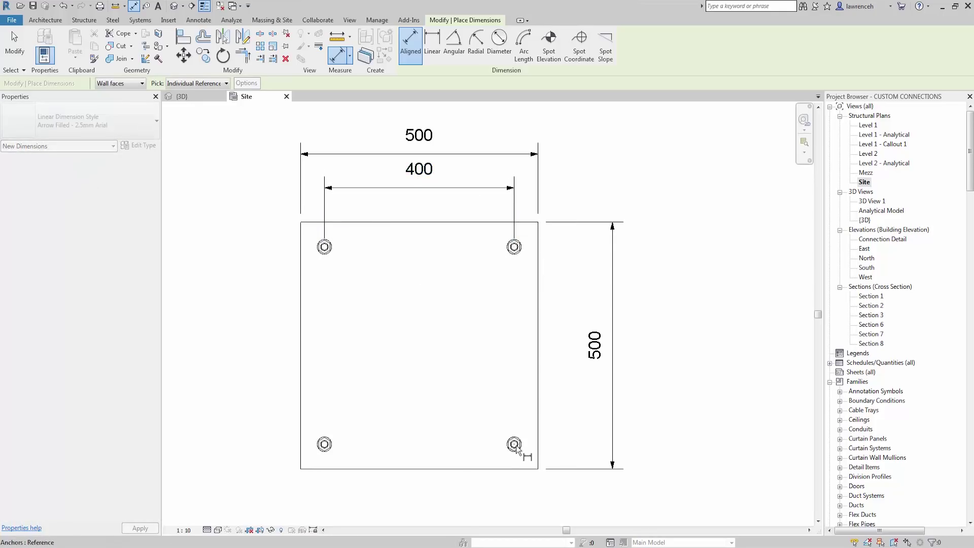
left_click(514, 444)
left_click(581, 423)
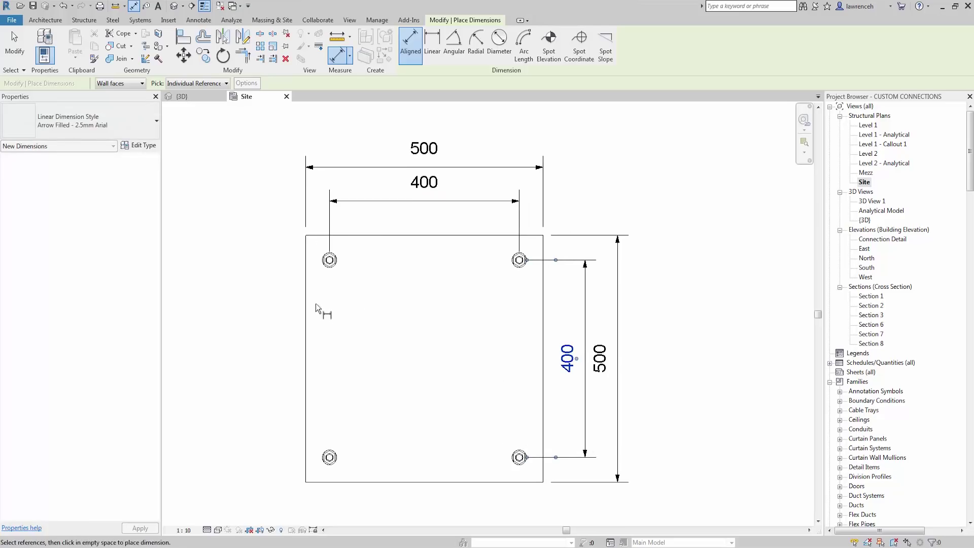
Dimension the anchors' edge distances to the plate's left and top edges in line with the spacing dimensions, and end dimensioning
left_click(330, 274)
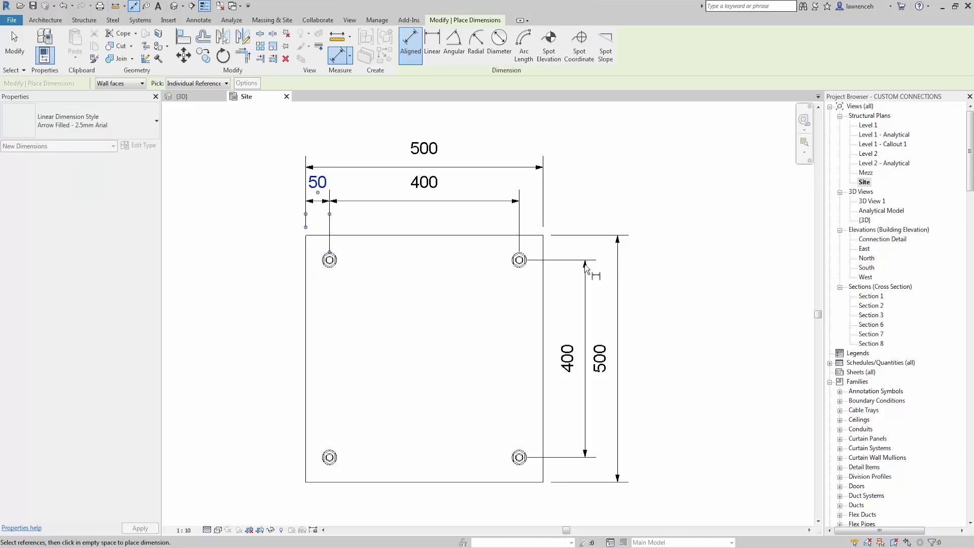
left_click(519, 261)
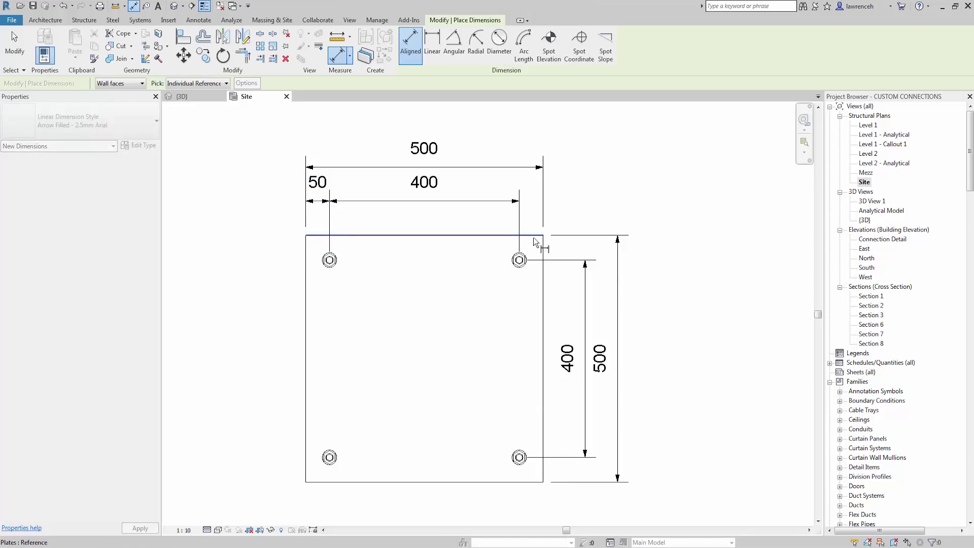
left_click(543, 236)
left_click(588, 255)
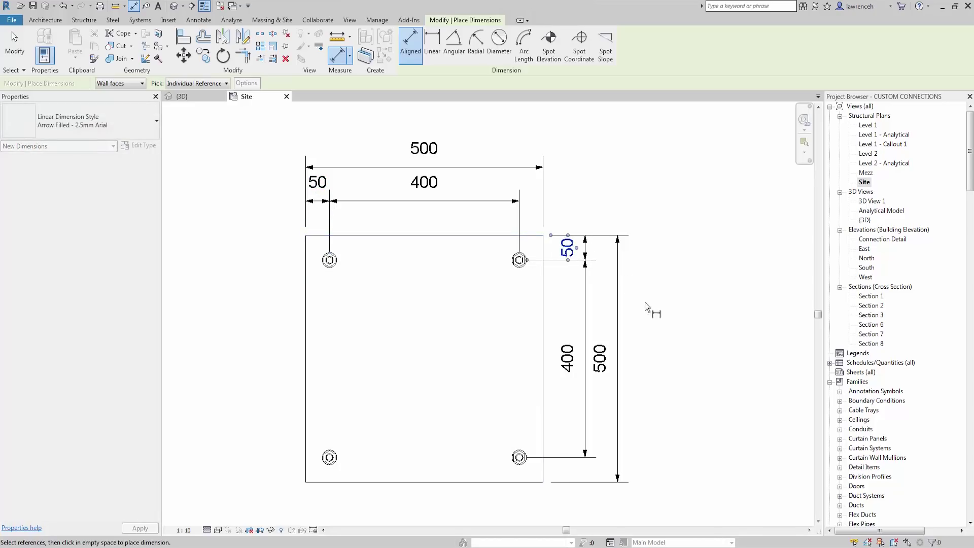
right_click(634, 203)
left_click(651, 281)
scroll(648, 277, "down", 1)
middle_click_drag(641, 289, 581, 314)
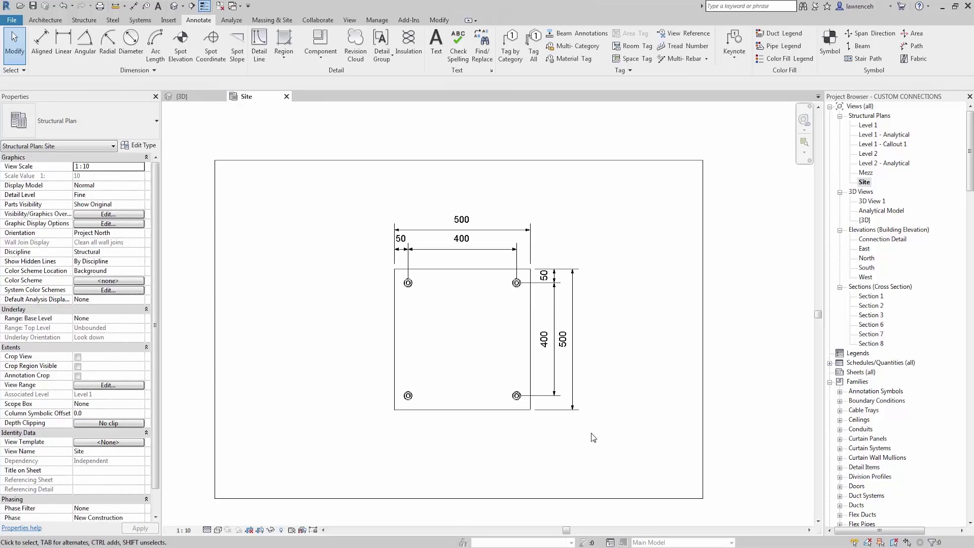
Close the Site plan and, in the 3D view, select the short SHS50x50x4 member beside the portal column's top for inspection
left_click(286, 97)
scroll(568, 273, "down", 5)
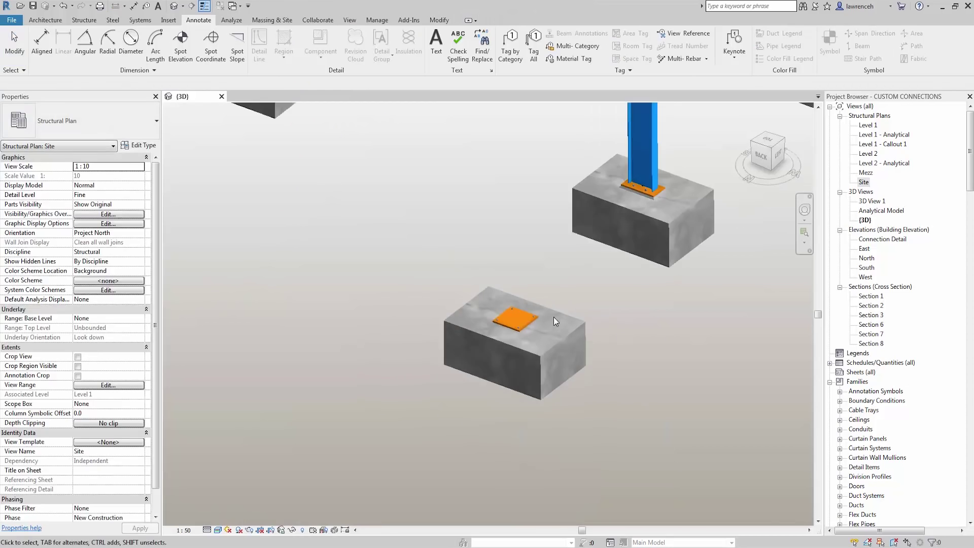
middle_click_drag(553, 316, 556, 476)
scroll(543, 272, "up", 8)
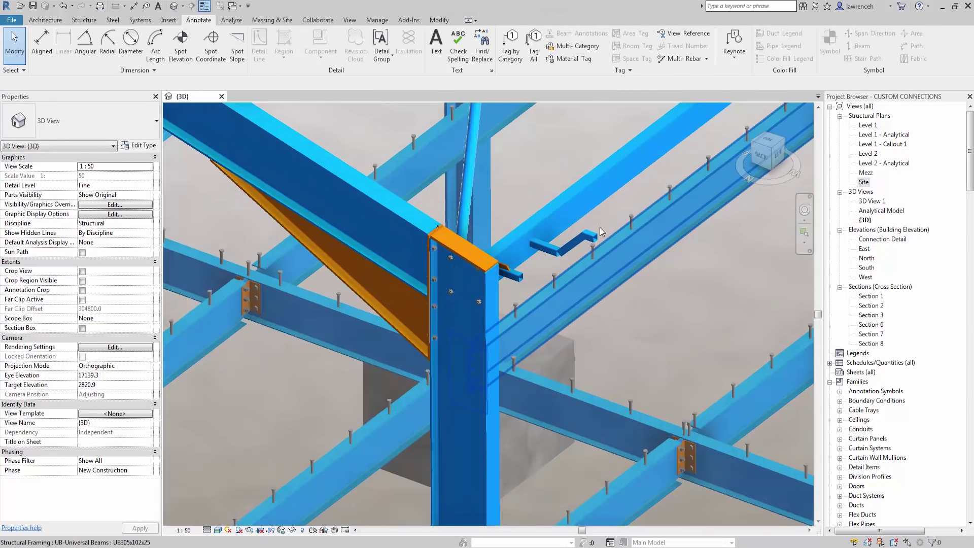
left_click(600, 229)
middle_click_drag(600, 230, 419, 307, "shift")
scroll(654, 239, "up", 6)
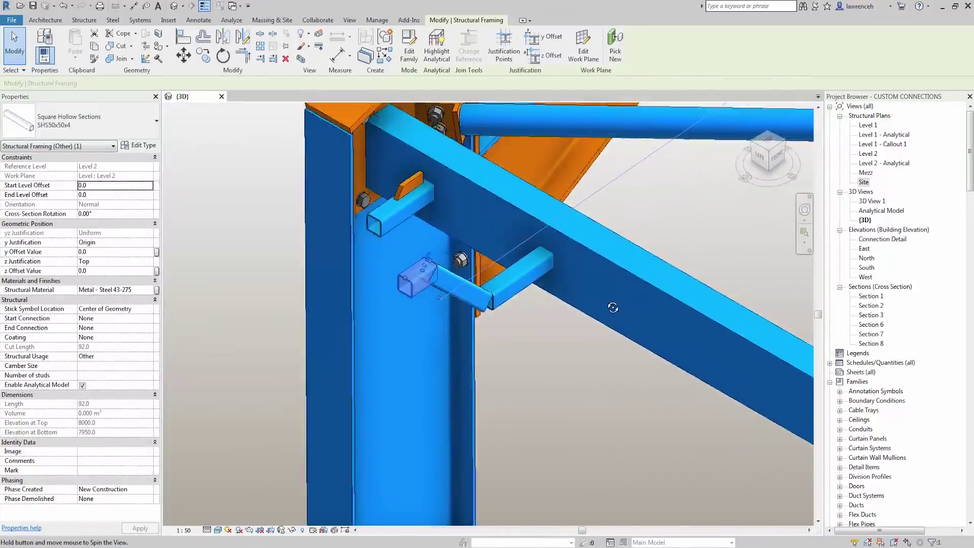
Open the Connection Detail elevation and tile it side by side with the 3D view, centring its column detail
left_click(604, 424)
scroll(558, 333, "up", 2)
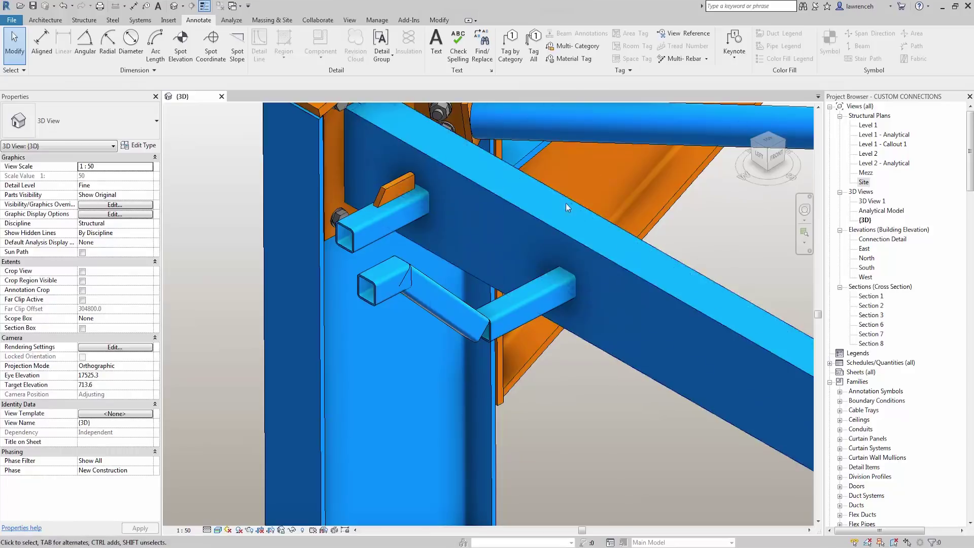
scroll(632, 375, "down", 2)
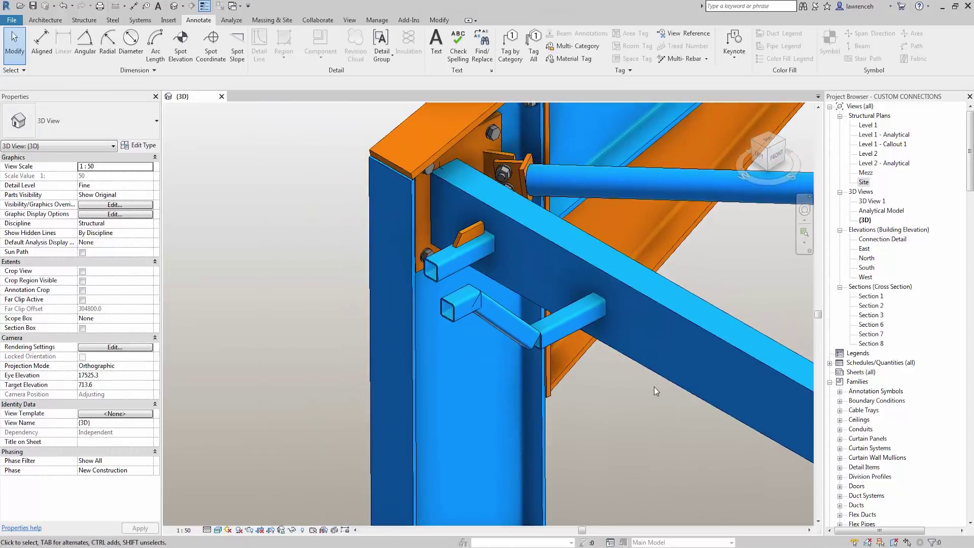
left_click(887, 238)
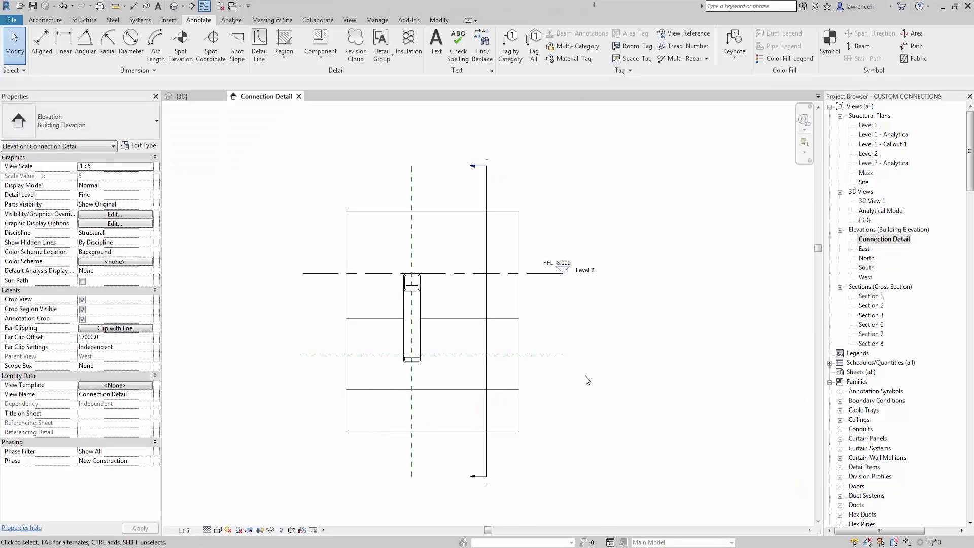
key("w")
key("t")
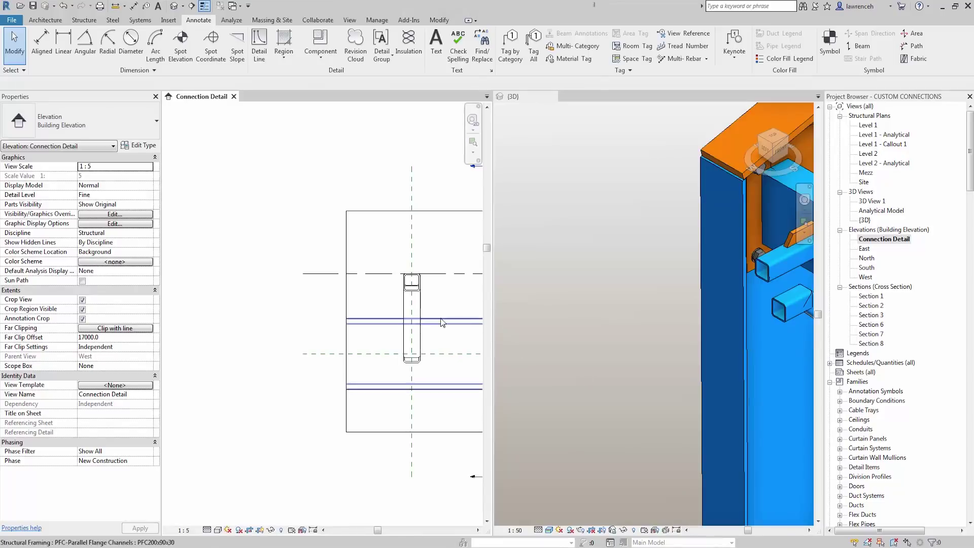
middle_click_drag(453, 310, 297, 325)
left_click(623, 324)
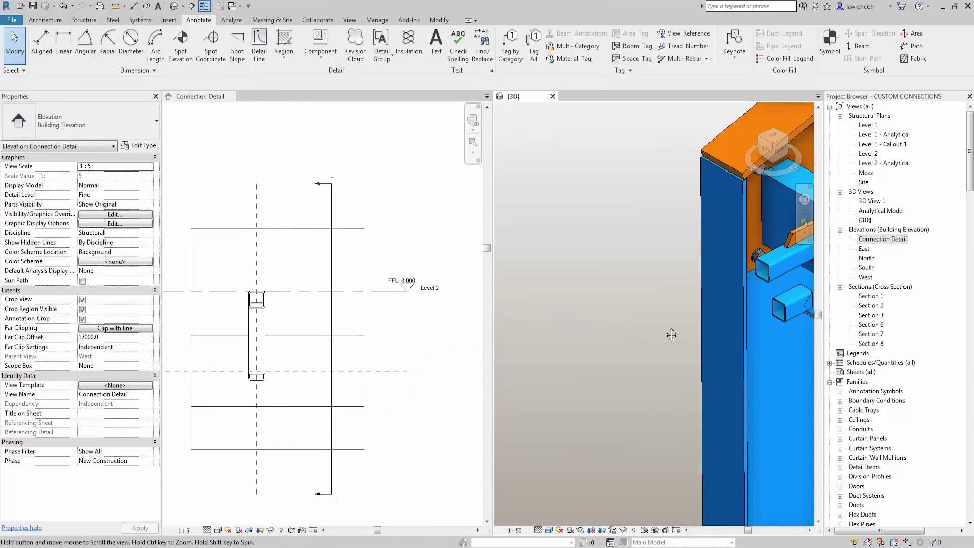
Miter the short SHS50x50x4 stub and the sloping SHS50x50x4 member at their upper joint in the 3D view
scroll(757, 332, "up", 5)
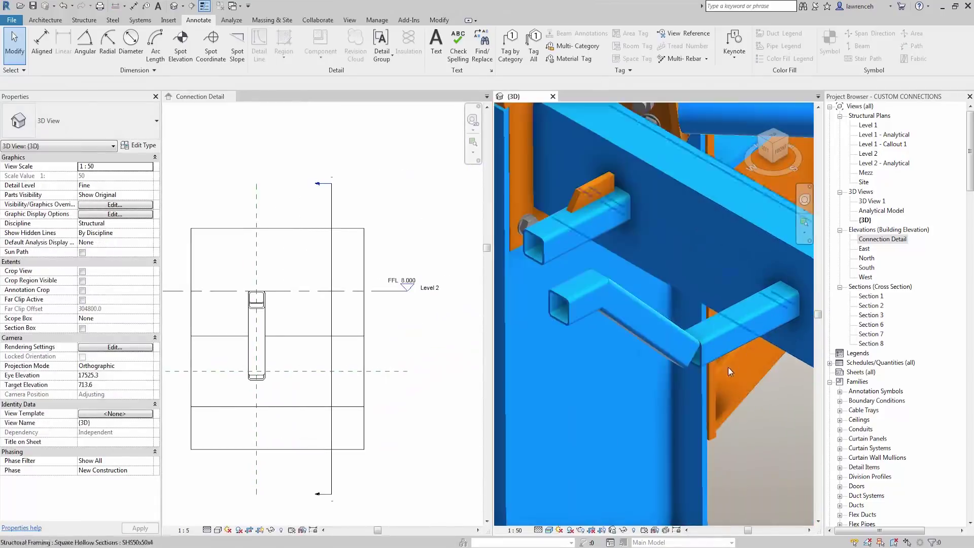
left_click(587, 317)
mouse_move(586, 317)
middle_mouse_down("shift")
mouse_move(630, 303)
mouse_move(568, 243)
mouse_move(577, 193)
mouse_move(595, 196)
middle_mouse_up("shift")
left_click(554, 153)
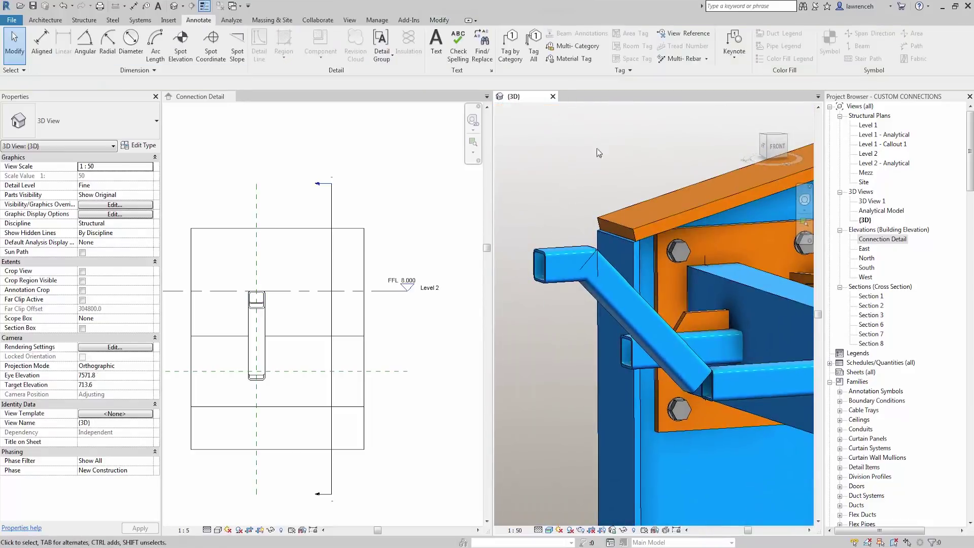
left_click(112, 20)
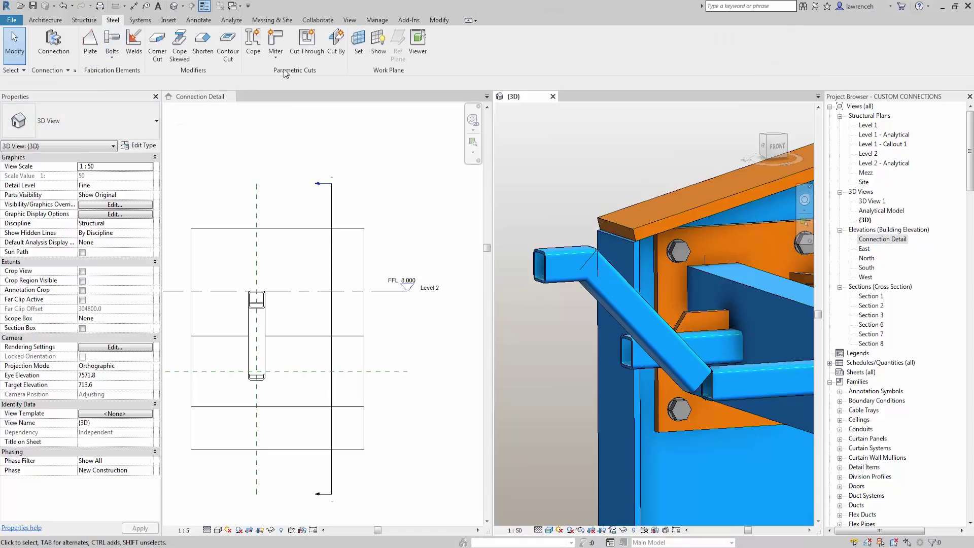
left_click(275, 55)
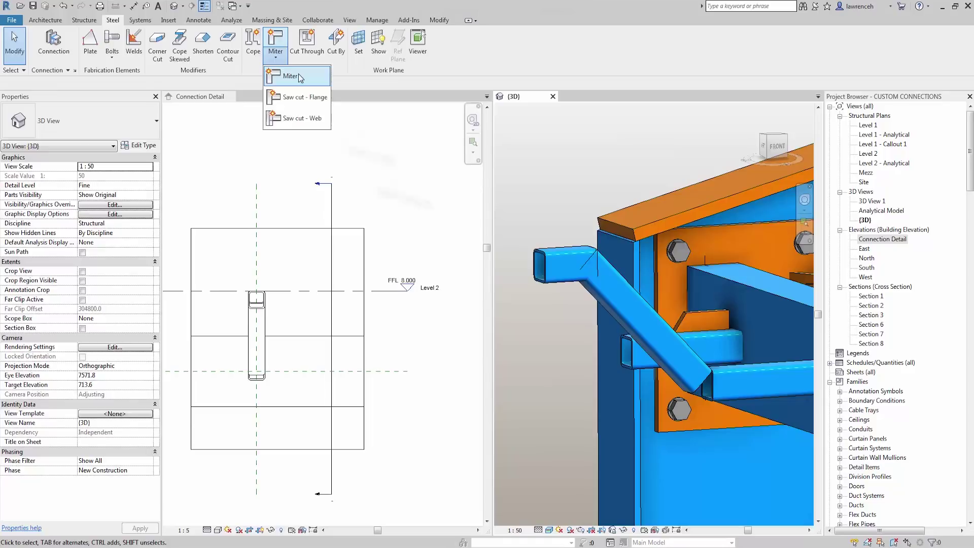
left_click(298, 76)
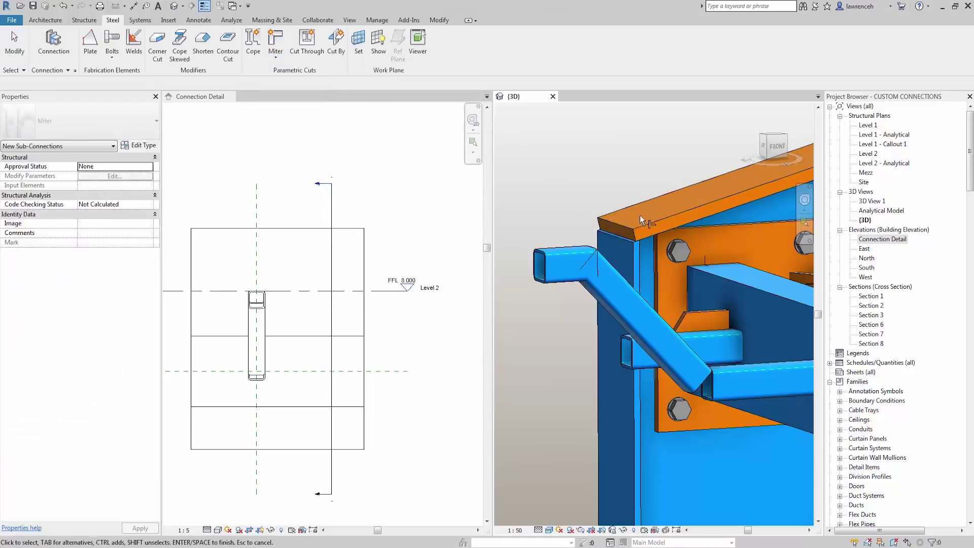
middle_click_drag(641, 215, 604, 213, "shift")
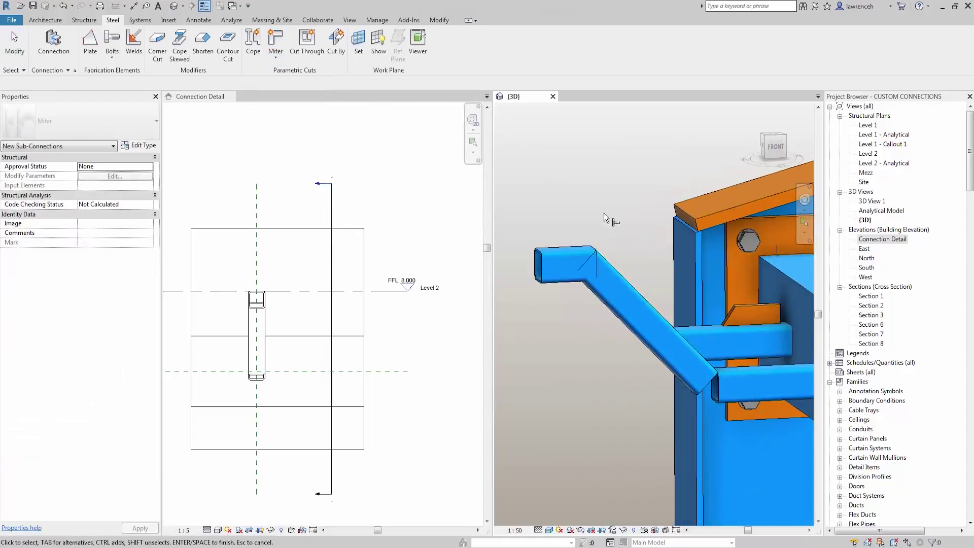
left_click(575, 316)
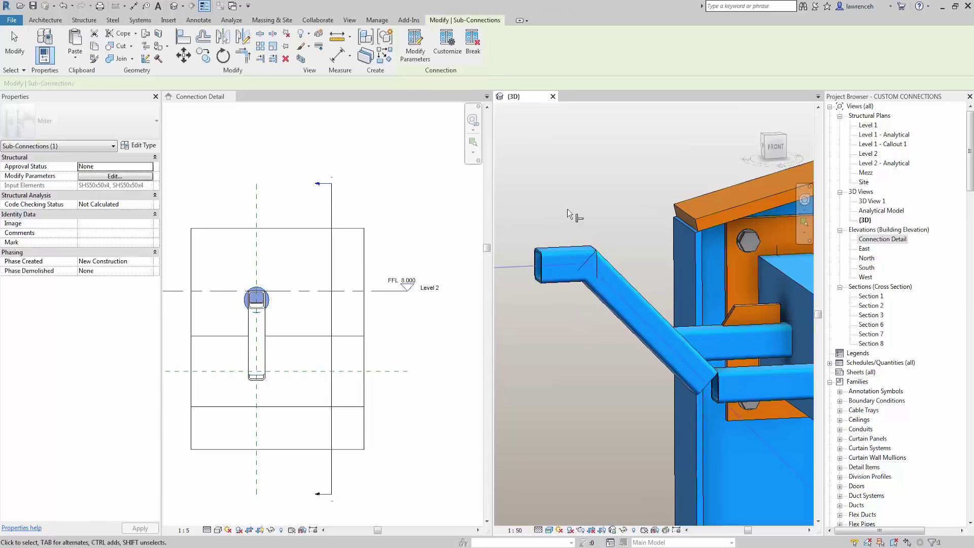
Set the upper joint's miter gap to 3 and enable weld creation with a weld thickness of 3
middle_click_drag(605, 259, 609, 282)
scroll(608, 279, "down", 2)
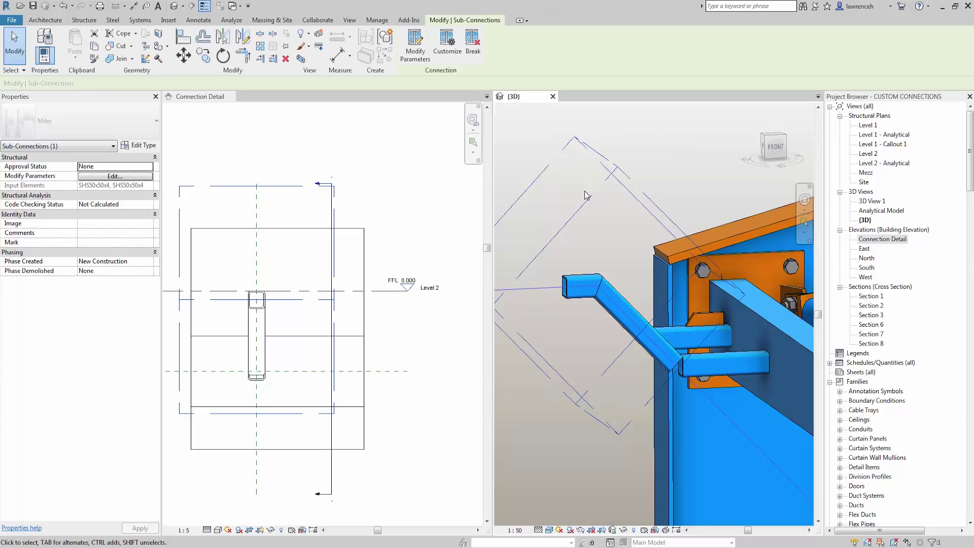
left_click(416, 57)
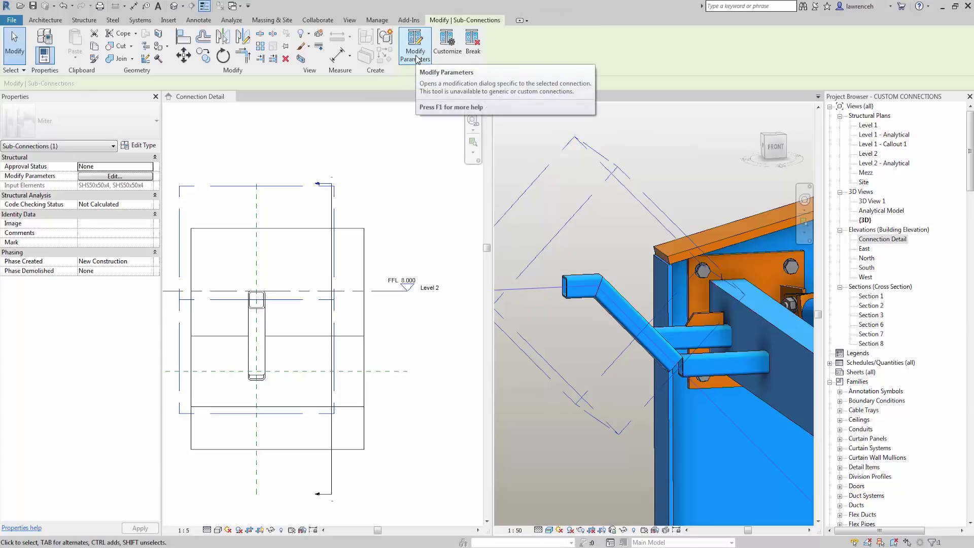
left_click(115, 176)
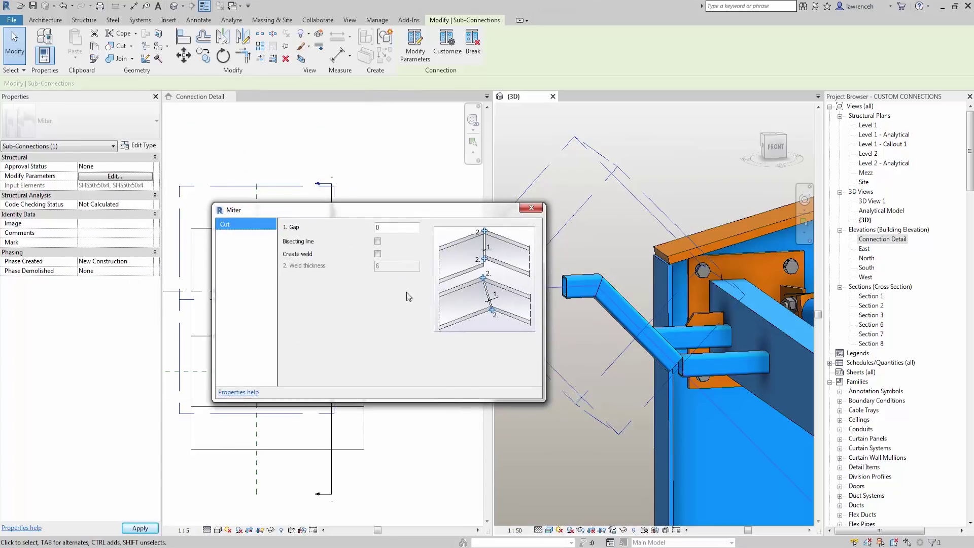
double_click(388, 227)
type("3")
left_click(378, 254)
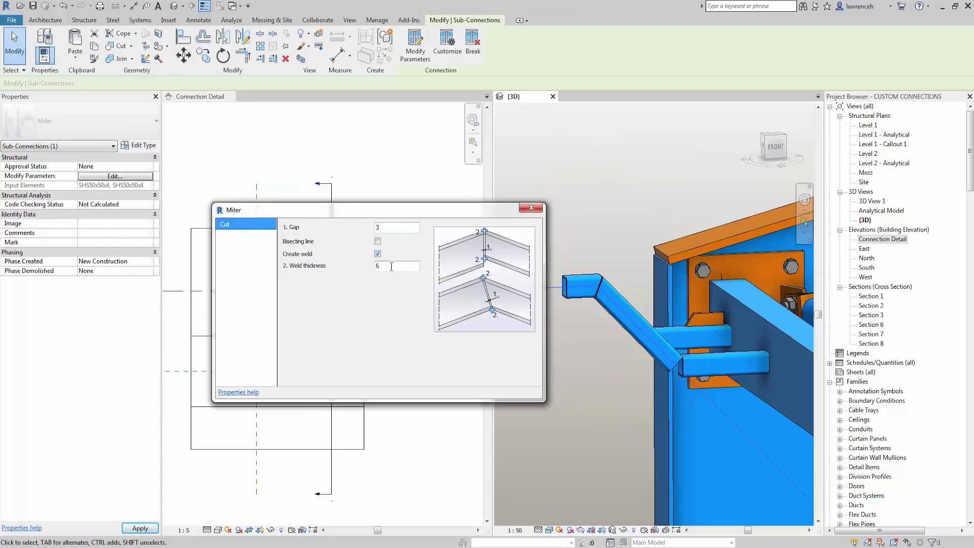
left_click(532, 209)
Inspect the gap at the upper mitered joint up close and review the miter's cut parameters
scroll(609, 277, "up", 5)
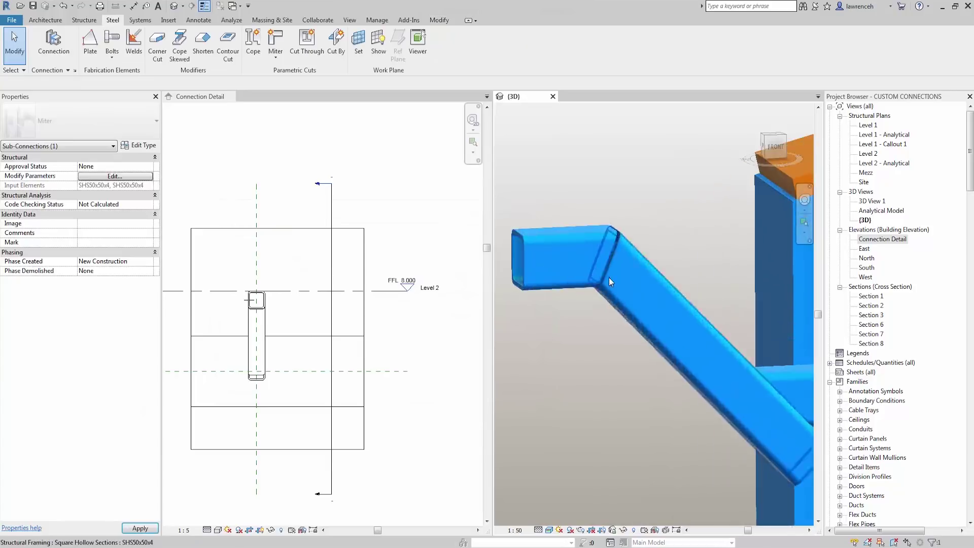
key("Escape")
scroll(607, 277, "down", 5)
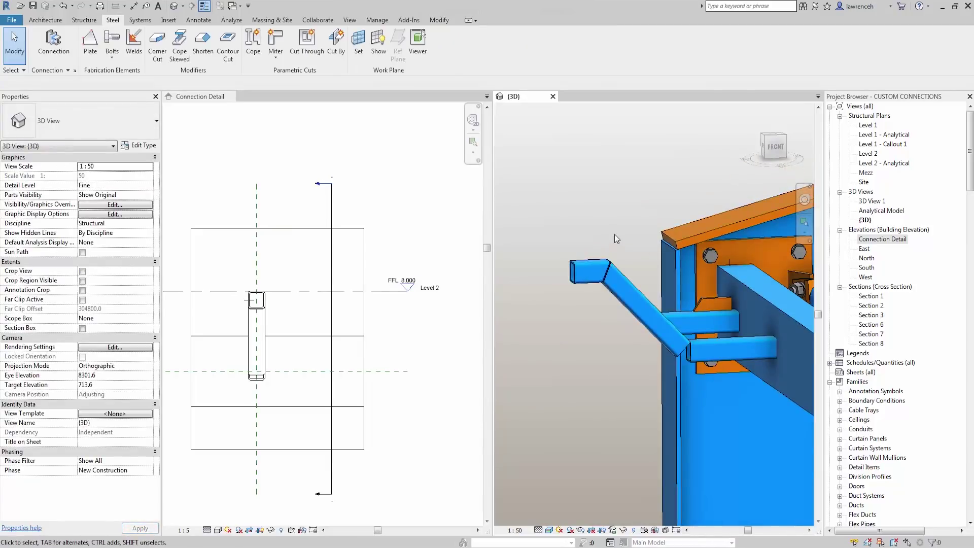
middle_click_drag(614, 228, 579, 225, "shift")
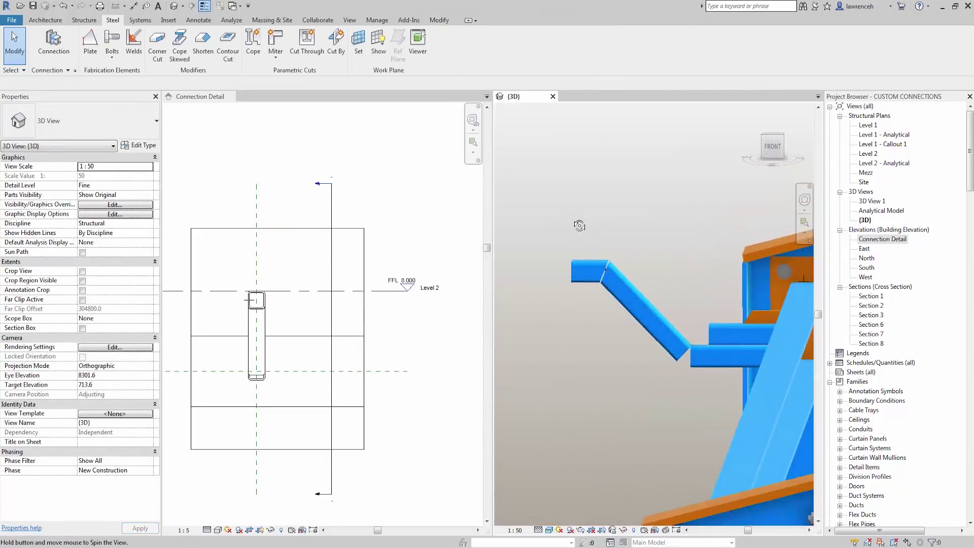
scroll(612, 258, "up", 5)
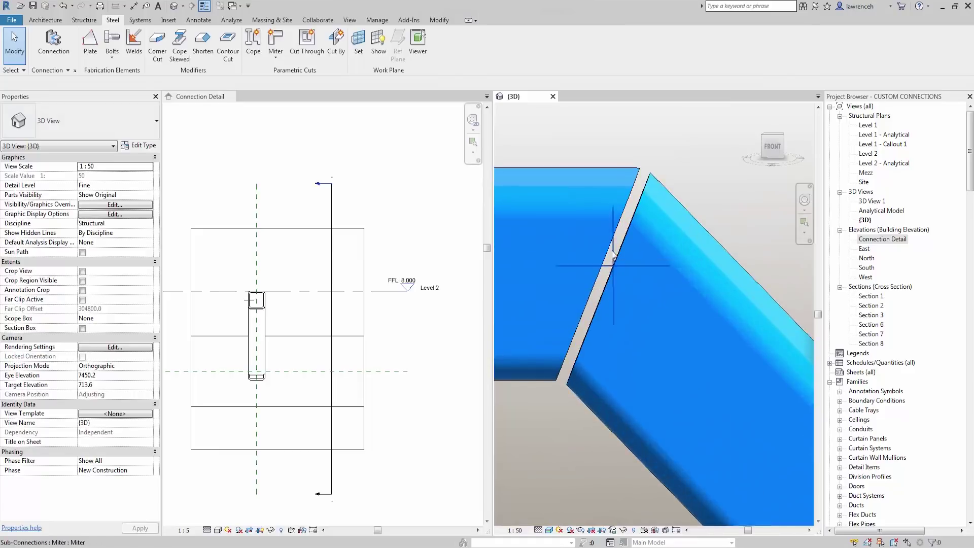
left_click(614, 254)
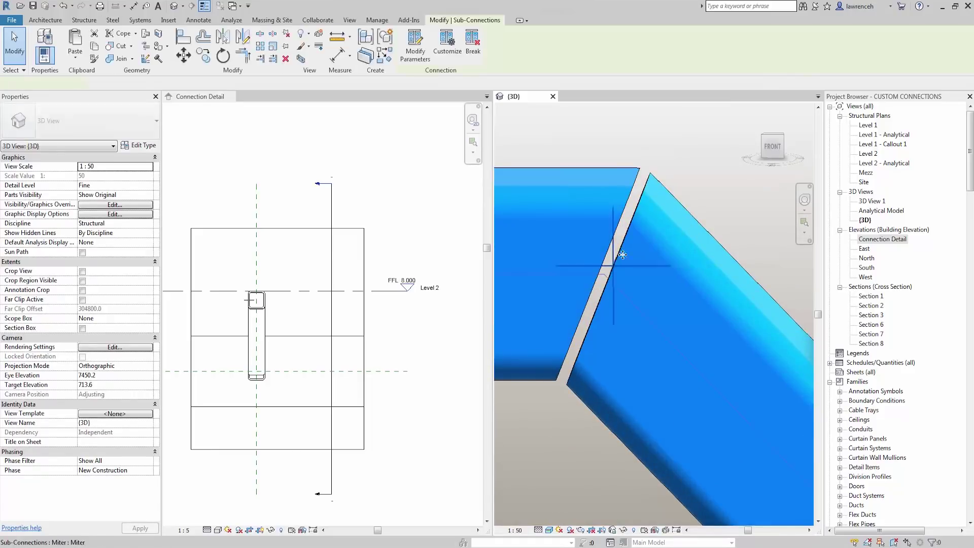
scroll(620, 249, "down", 5)
middle_click_drag(646, 304, 599, 290, "shift")
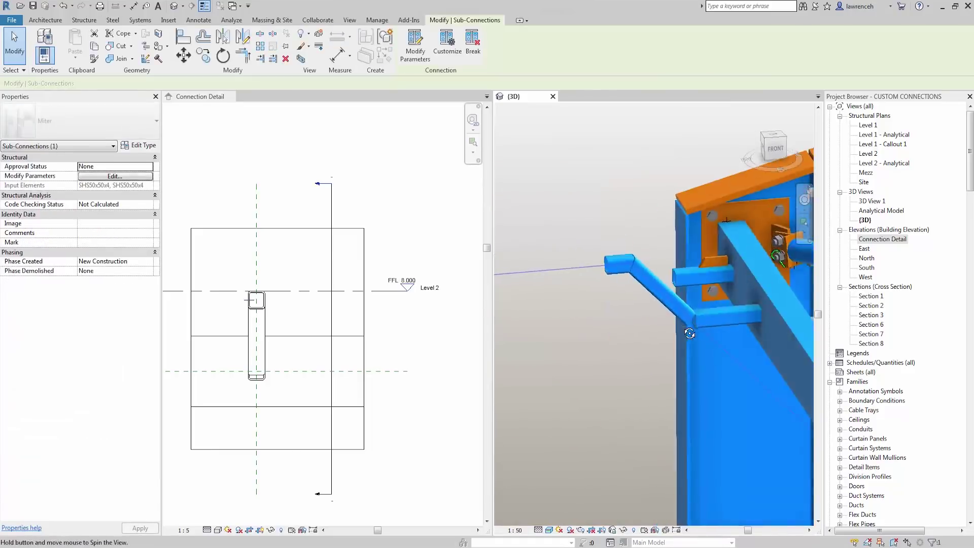
left_click(130, 176)
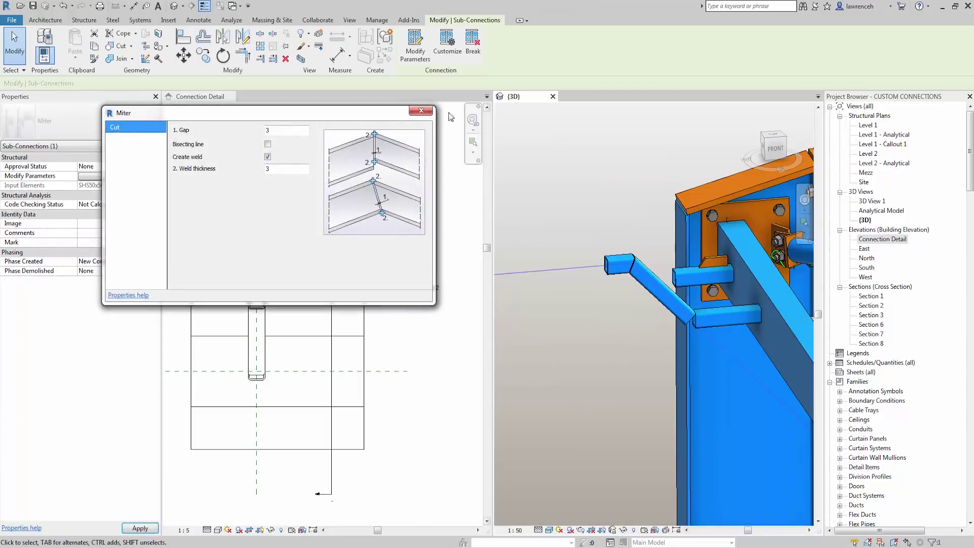
left_click(421, 110)
Undo the upper joint's miter and reapply it between the short stub and the sloping SHS50x50x4 member
left_click(556, 179)
middle_click_drag(556, 178, 639, 385, "shift")
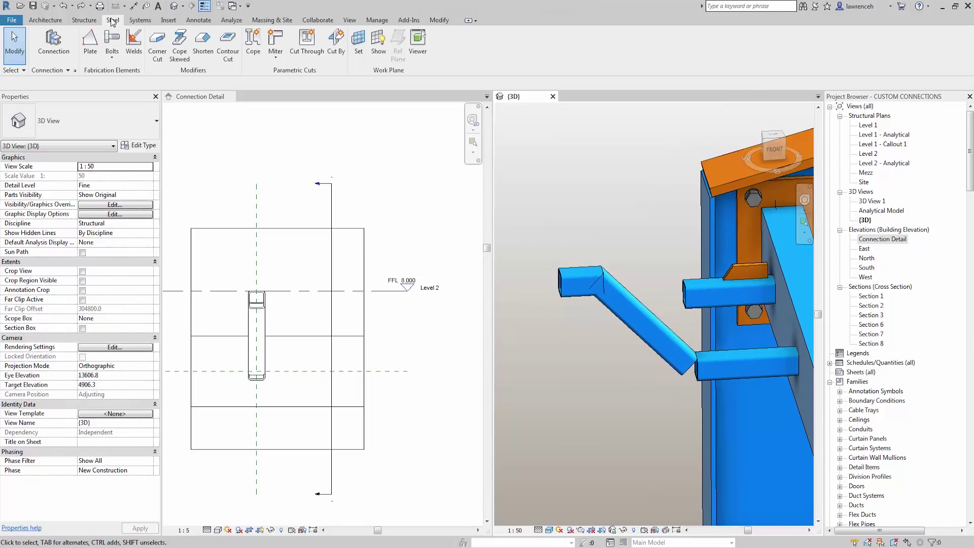
left_click(277, 40)
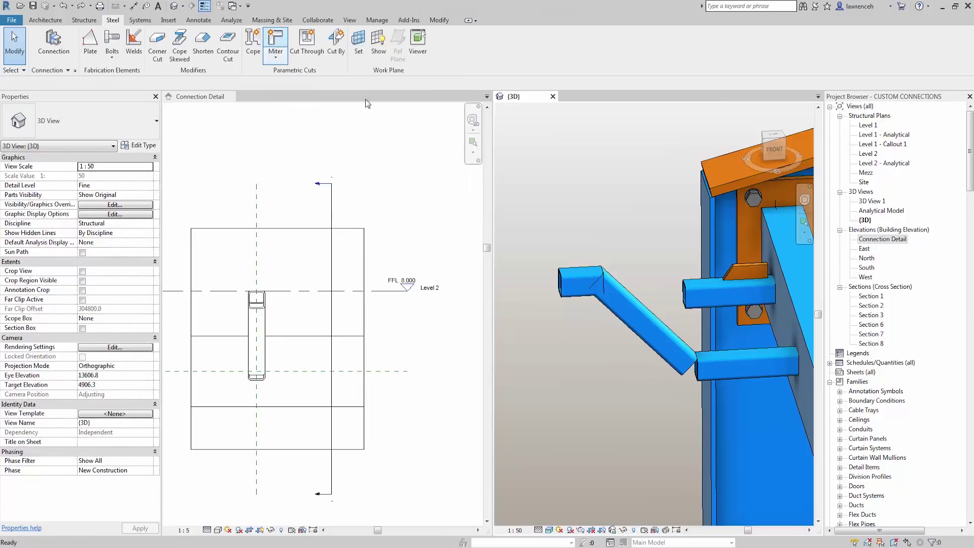
left_click(587, 304)
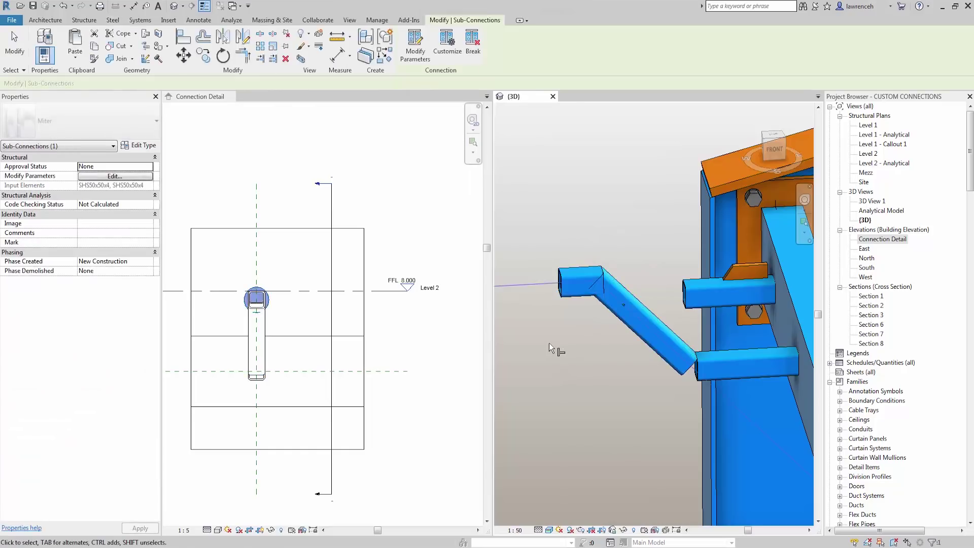
Set the reapplied miter's gap to 3 and enable its weld
left_click(414, 51)
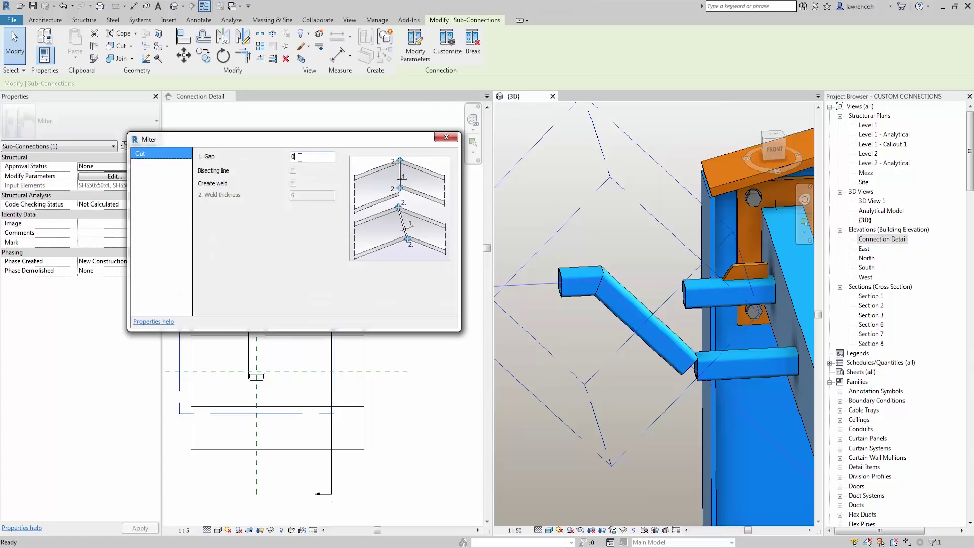
left_click_drag(299, 157, 269, 158)
left_click(293, 184)
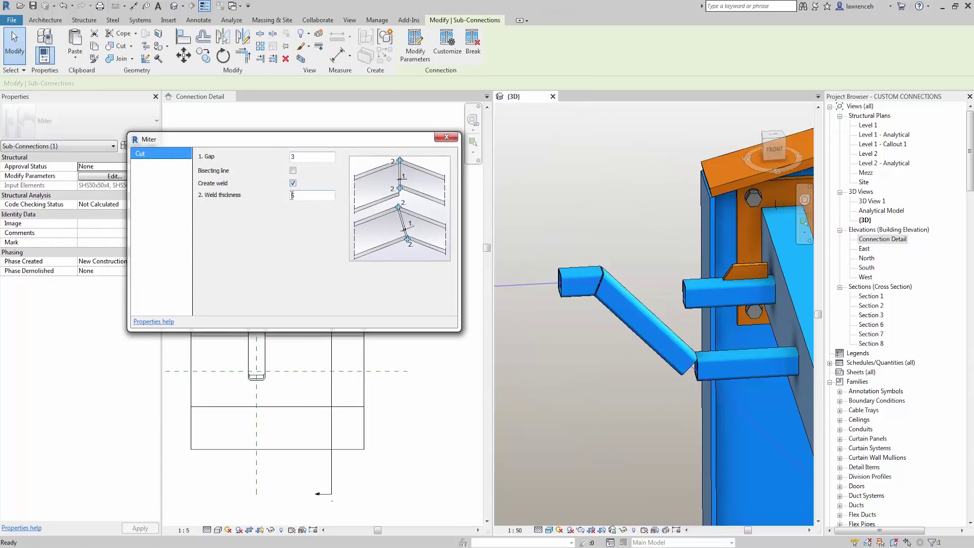
left_click(447, 137)
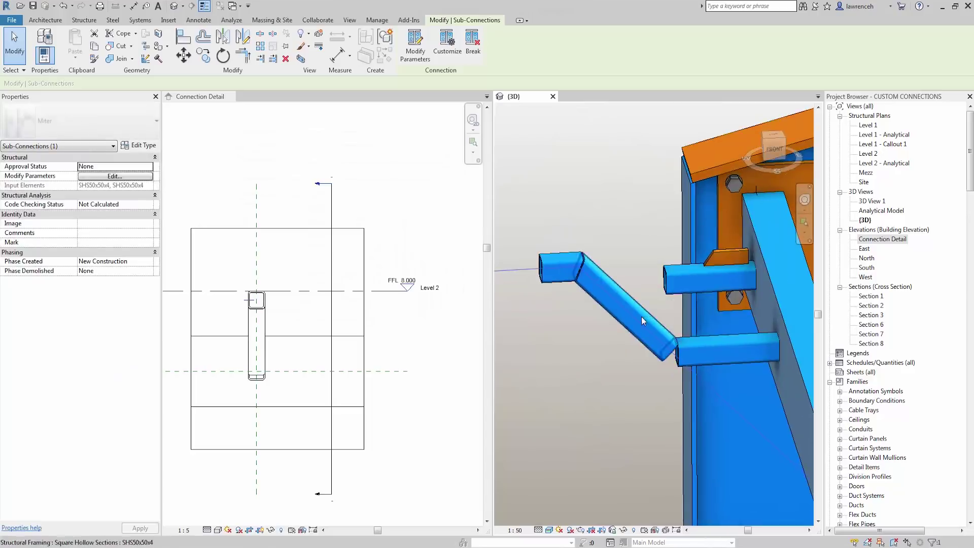
Miter the sloping SHS50x50x4 member and the lower horizontal member at the lower bend, reusing the recent Miter command
middle_click_drag(641, 316, 665, 198, "shift")
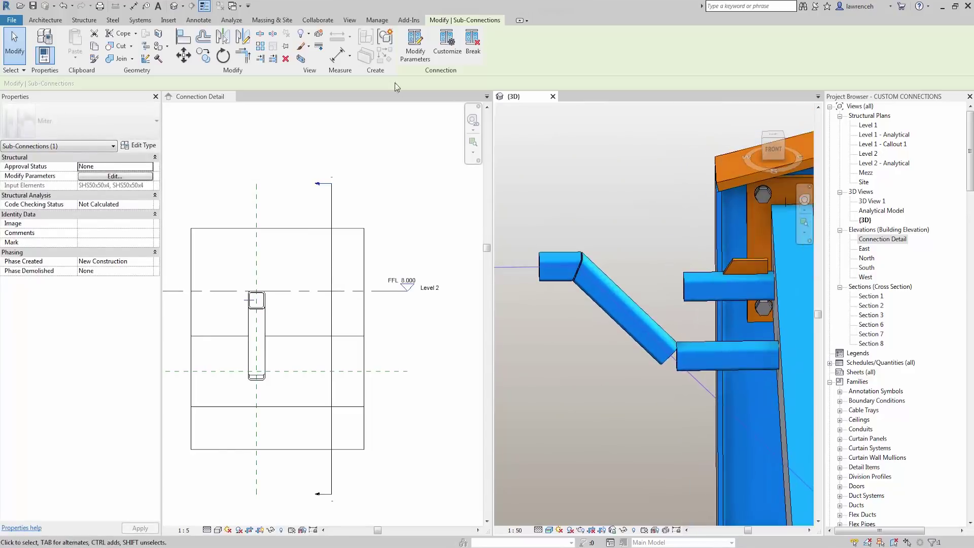
right_click(614, 194)
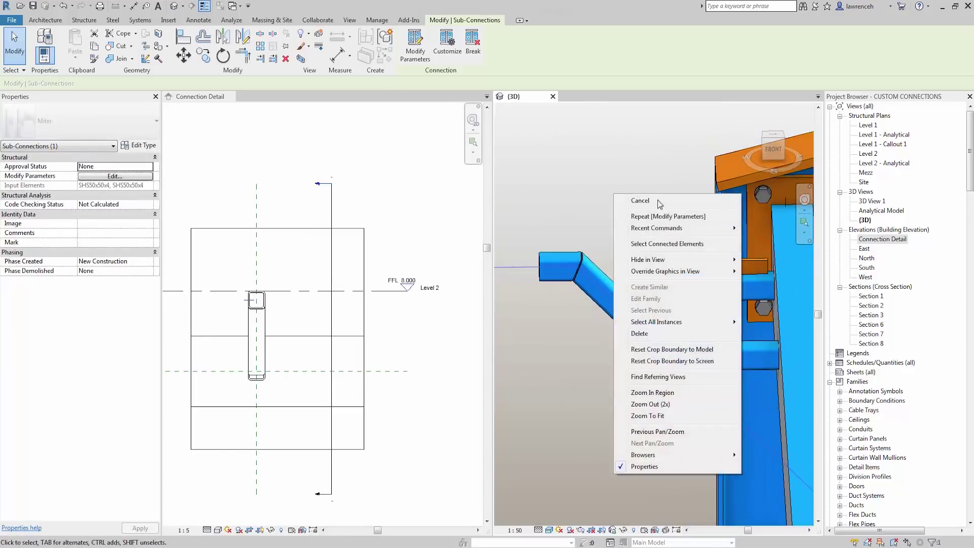
left_click(676, 243)
right_click(623, 196)
mouse_move(683, 226)
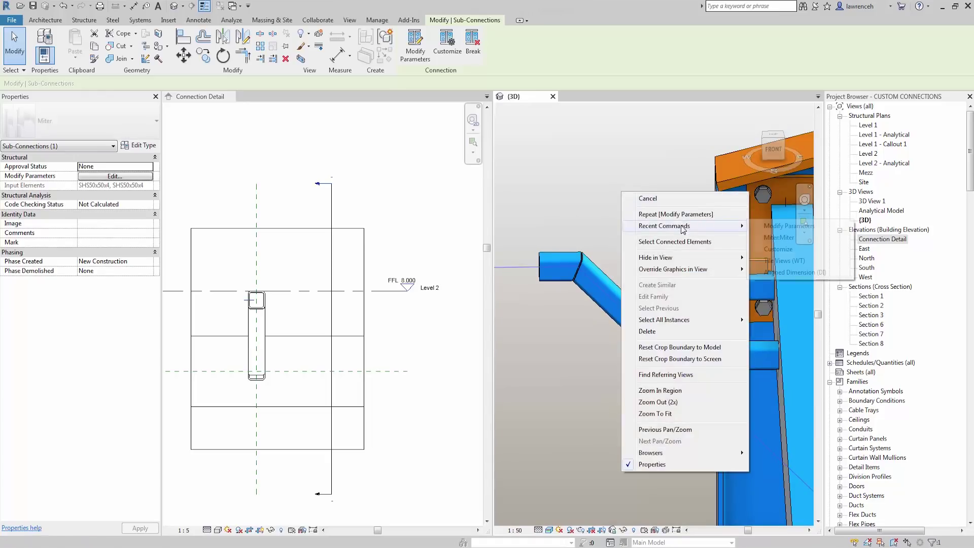
left_click(779, 238)
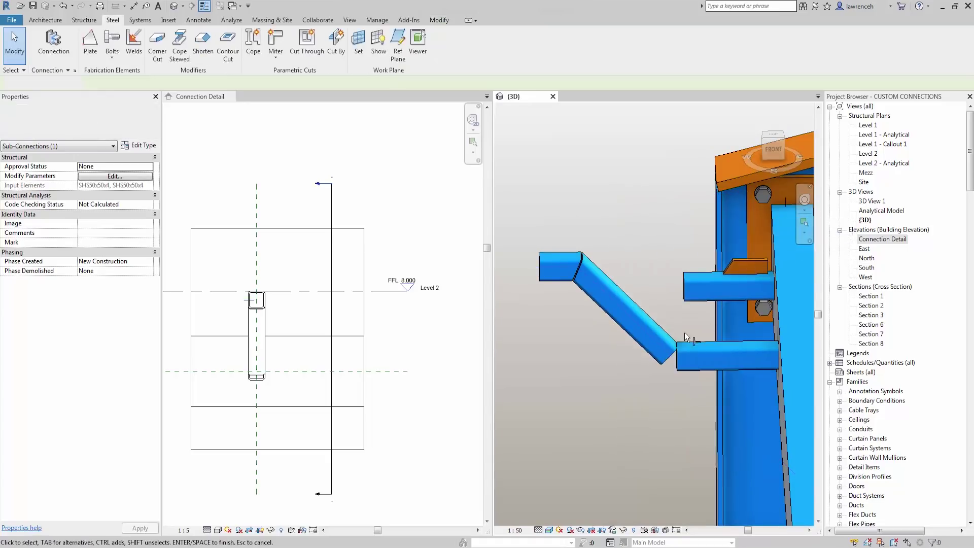
left_click(668, 370)
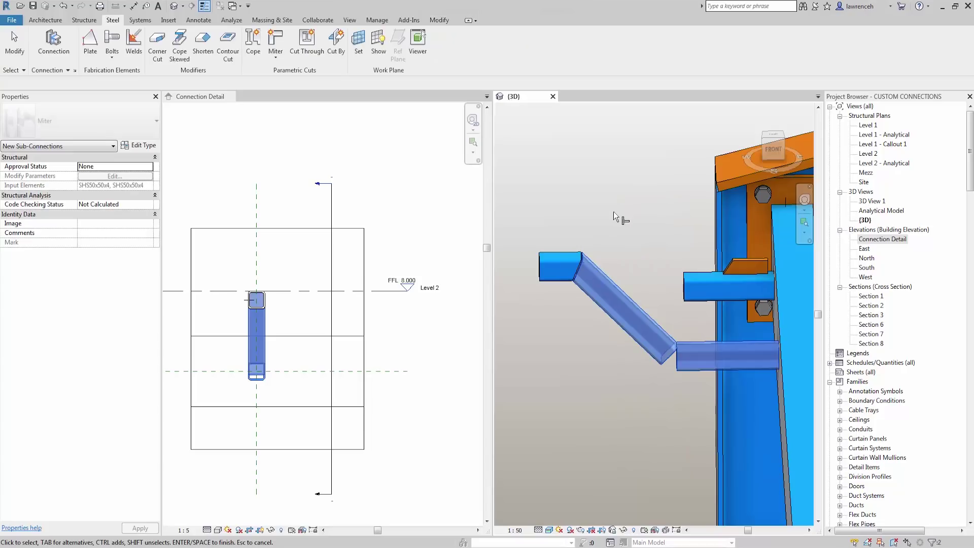
key("Return")
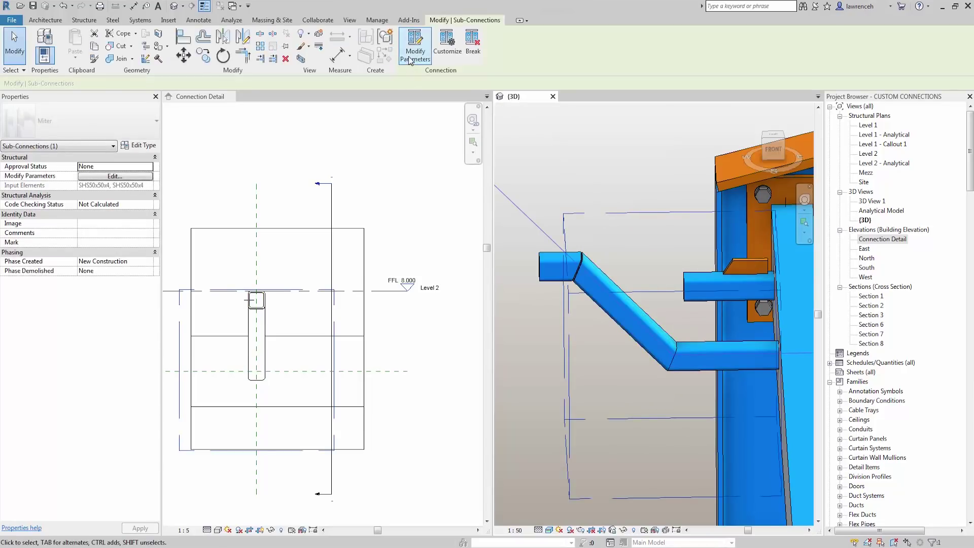
Set the lower miter's gap to 3 and enable its weld with a weld thickness of 3
left_click(411, 59)
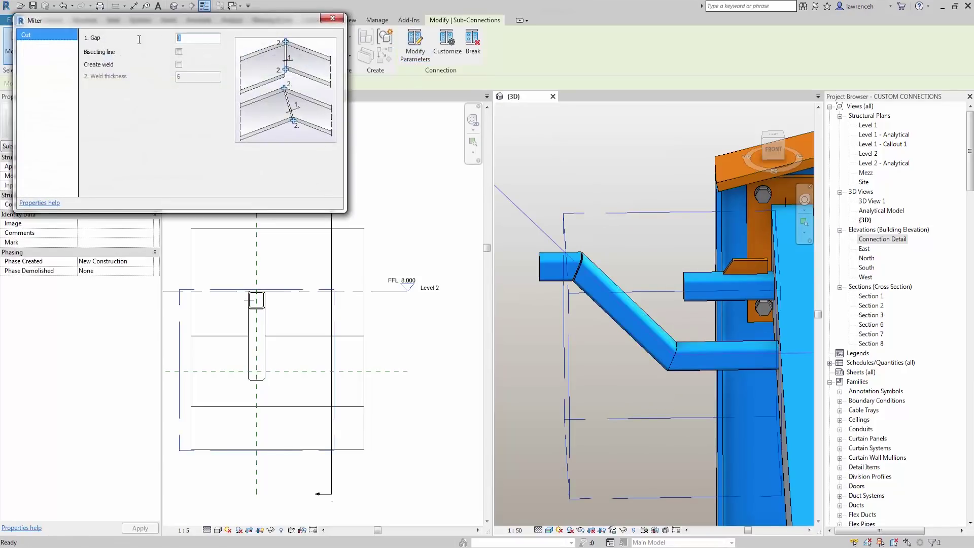
left_click(179, 65)
key("Tab")
type("3")
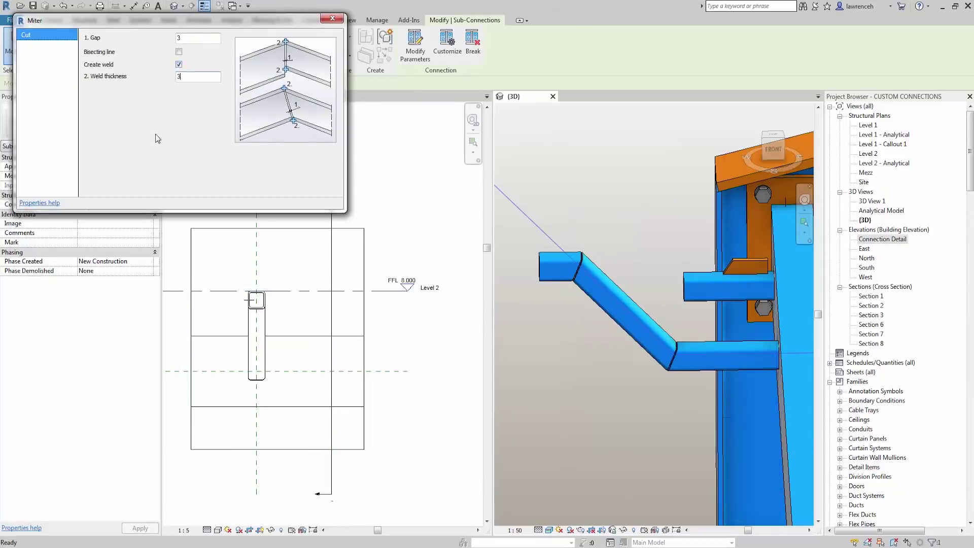
left_click(332, 18)
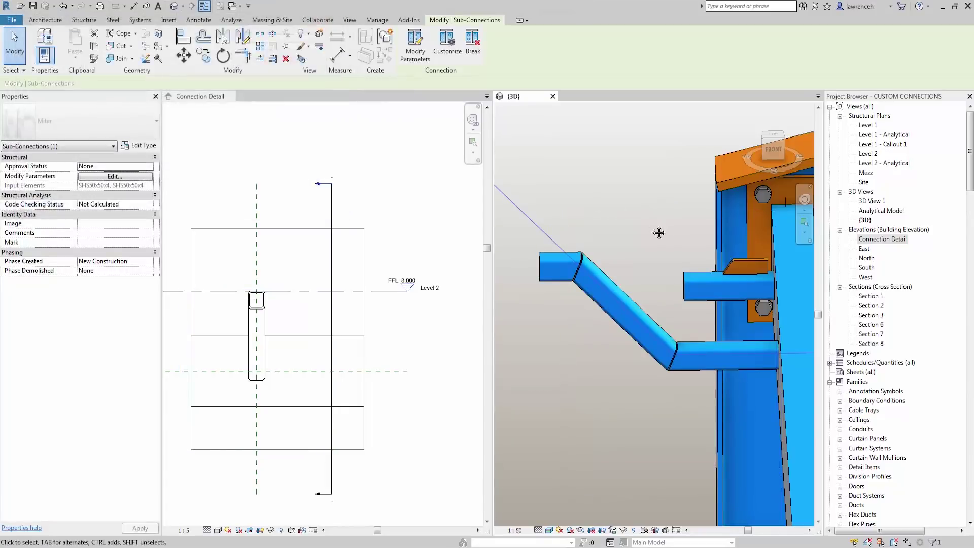
Place a Clip angle connection between the PFC200x90x30 channel and the lower horizontal SHS50x50x4 member
middle_click_drag(639, 258, 713, 282, "shift")
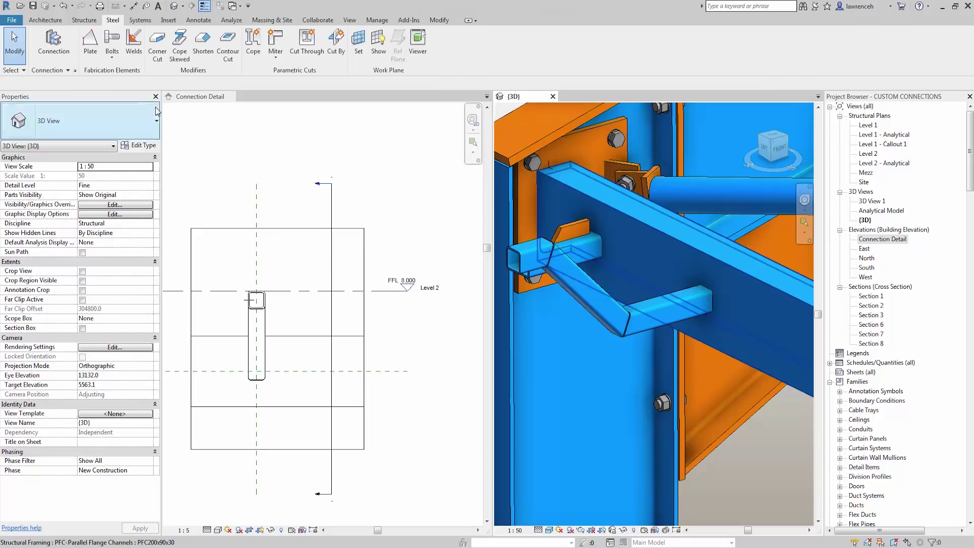
left_click(51, 51)
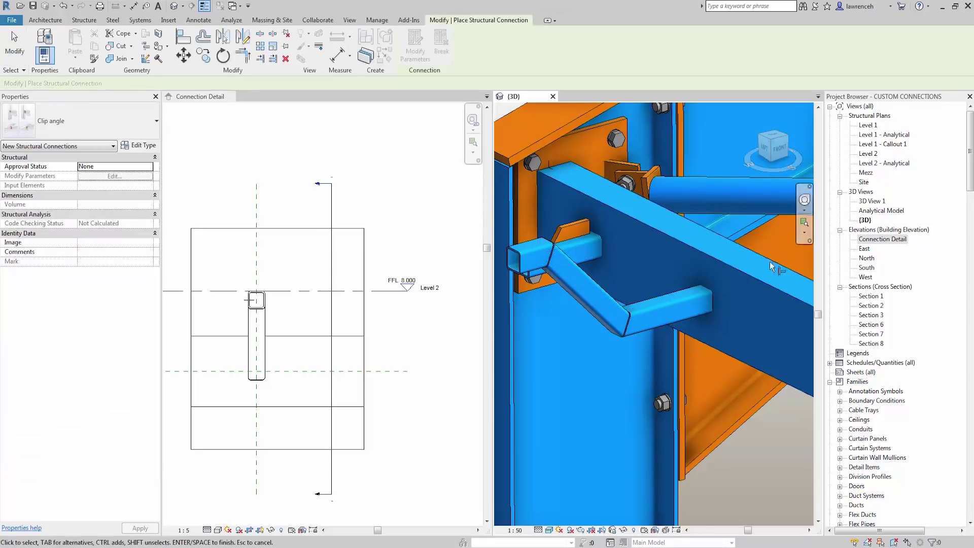
left_click(699, 304)
middle_click_drag(764, 378, 738, 383, "shift")
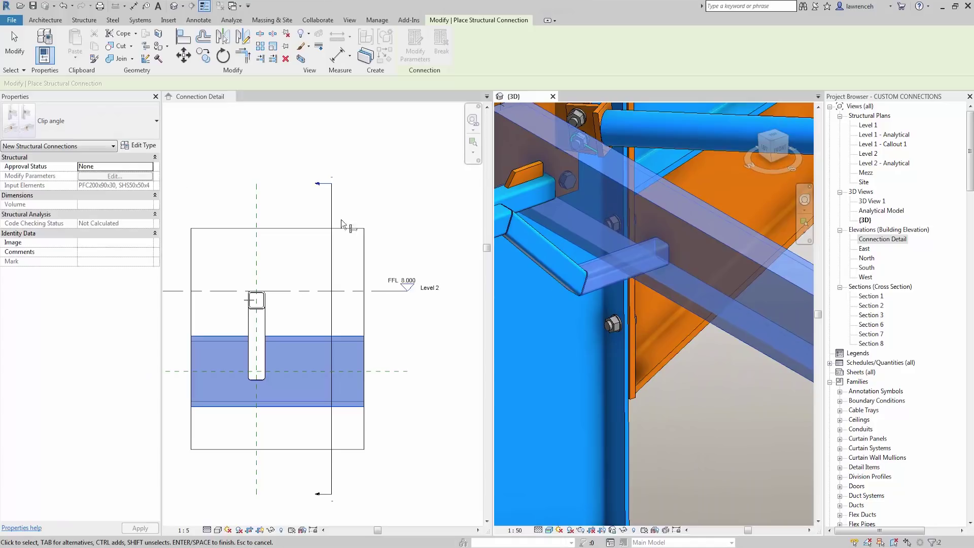
right_click(749, 416)
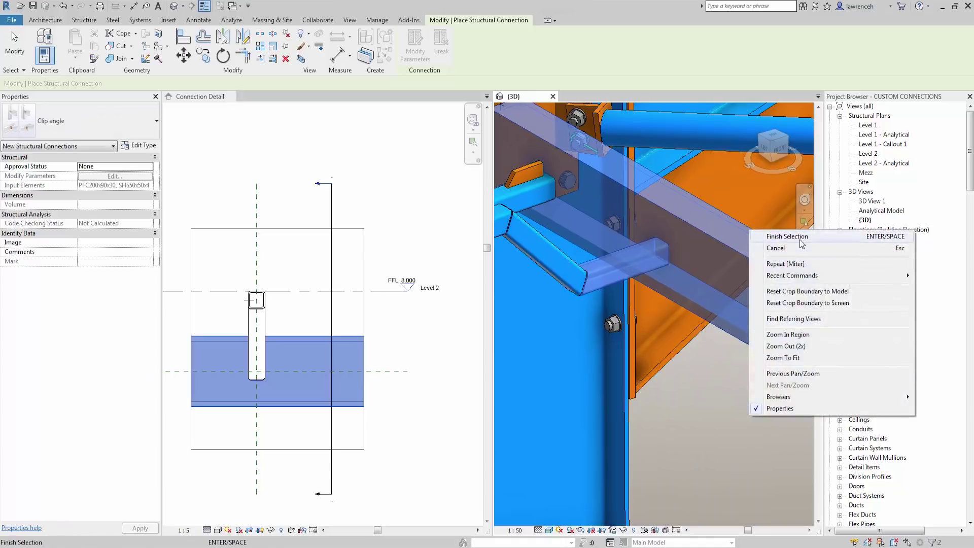
left_click(801, 242)
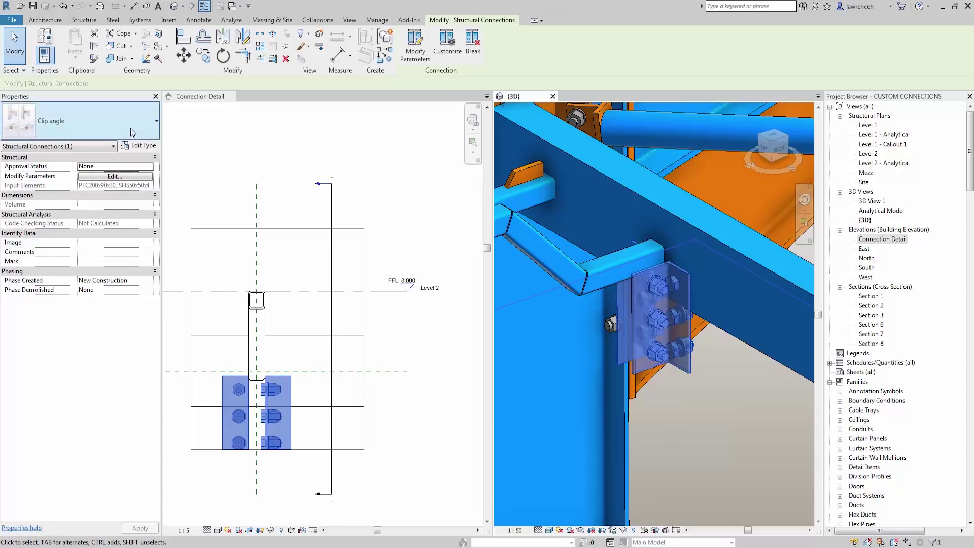
Change the new connection's type from Clip angle to Generic Connection
left_click(91, 121)
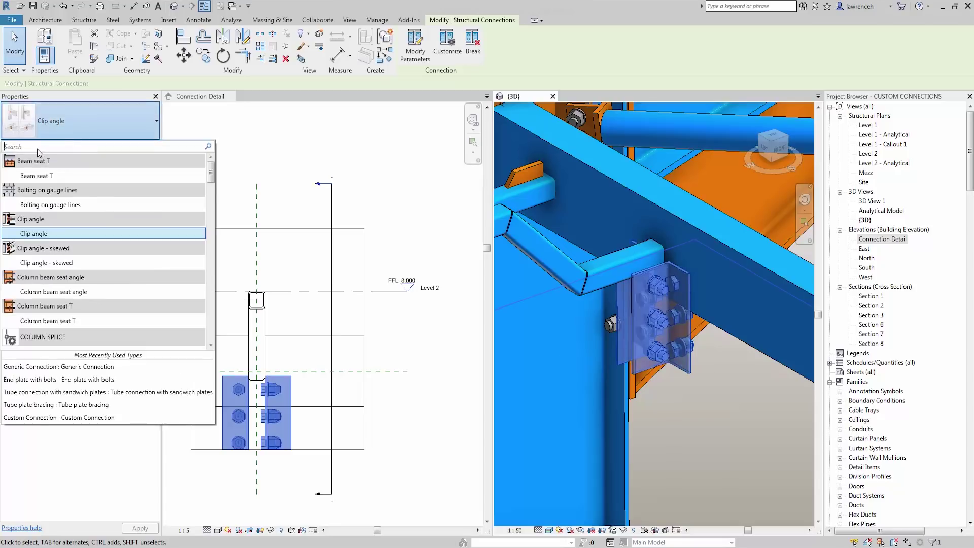
left_click(38, 148)
type("ge")
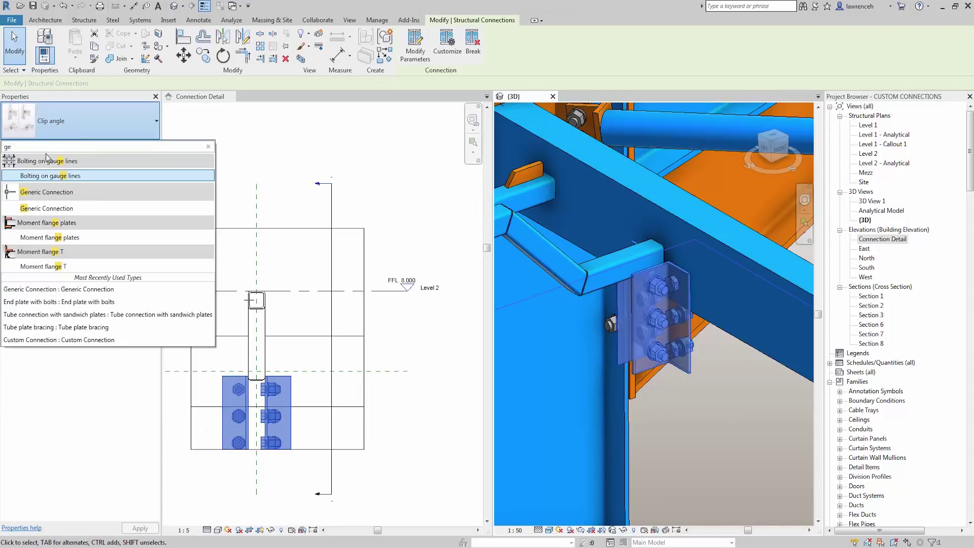
left_click(67, 210)
middle_click_drag(717, 376, 746, 410)
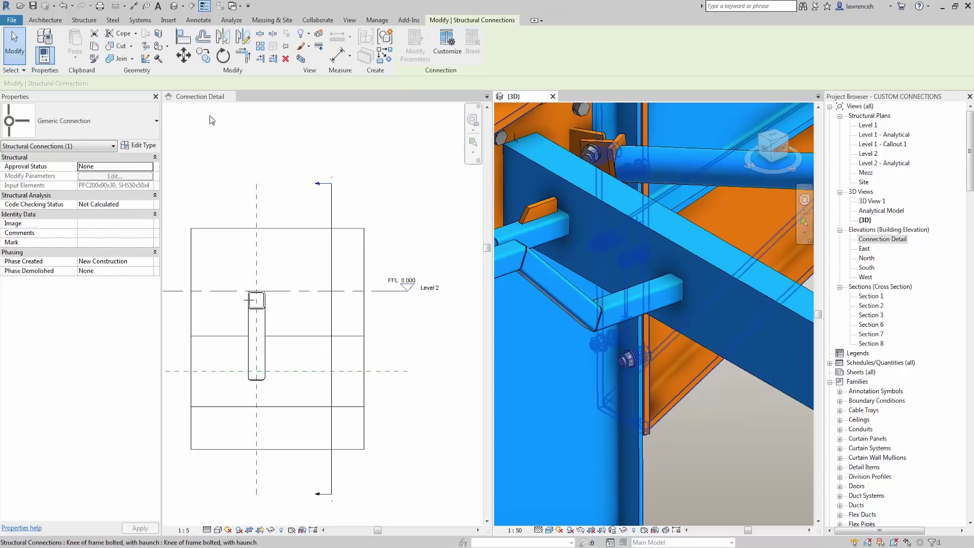
Shorten the lower horizontal SHS50x50x4 member at its channel end, with the modifier's length set to 15
left_click(113, 20)
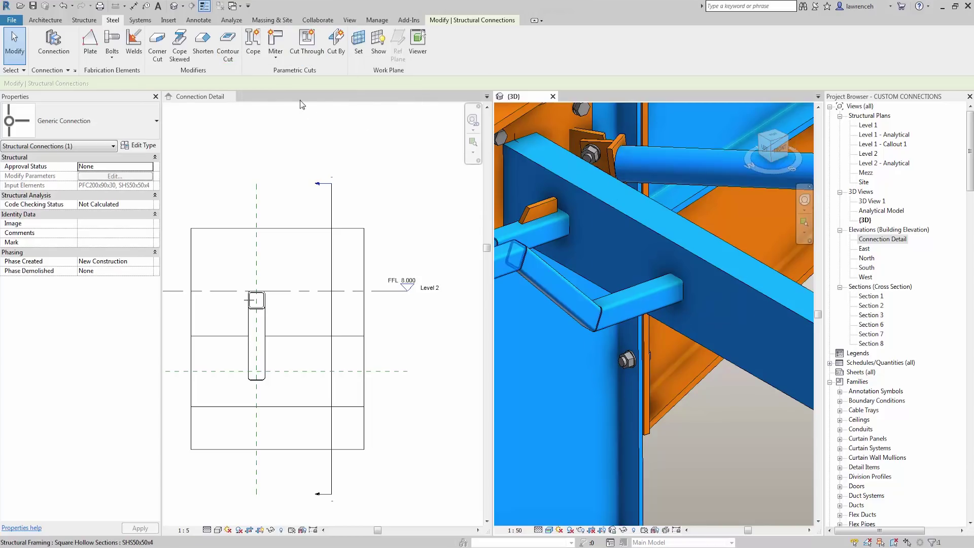
left_click(207, 57)
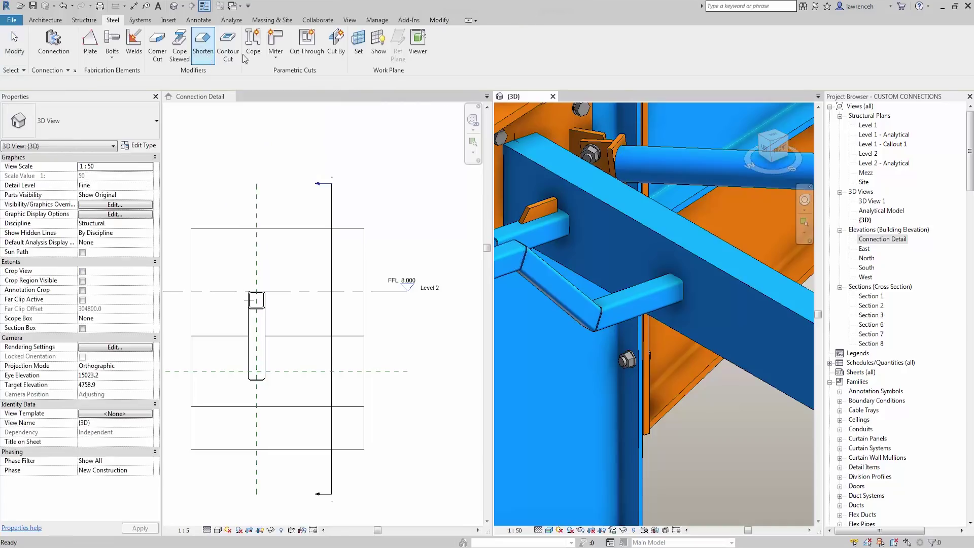
left_click(684, 295)
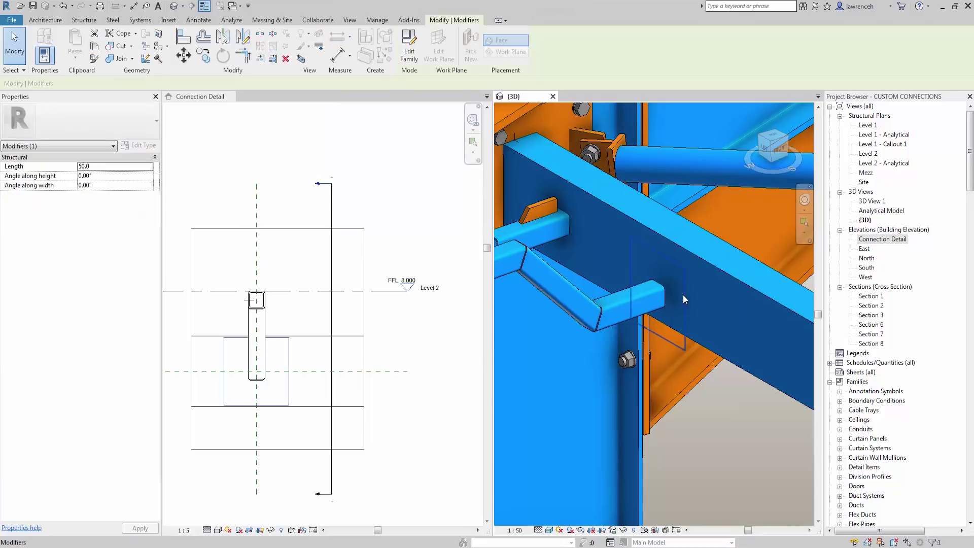
left_click(120, 166)
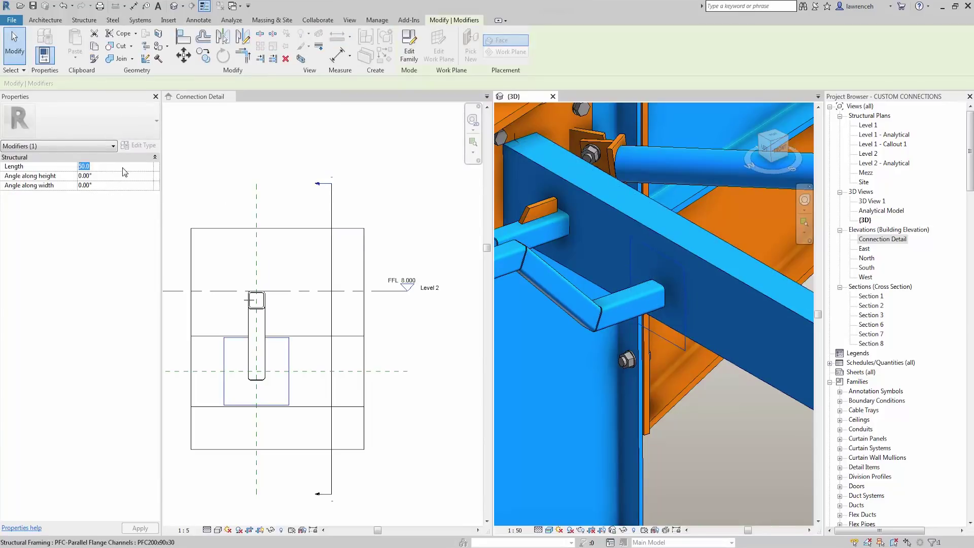
type("15")
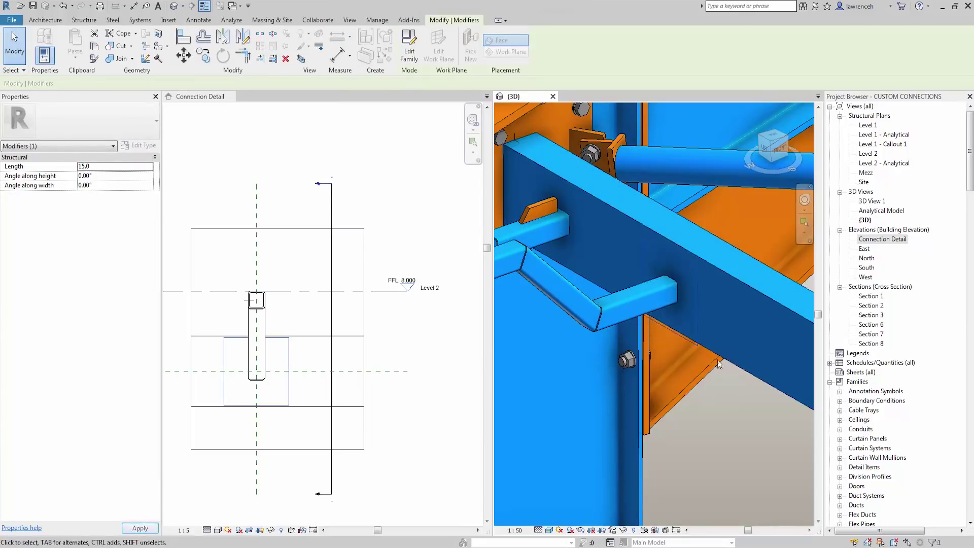
middle_click_drag(719, 364, 709, 394, "shift")
key("Escape")
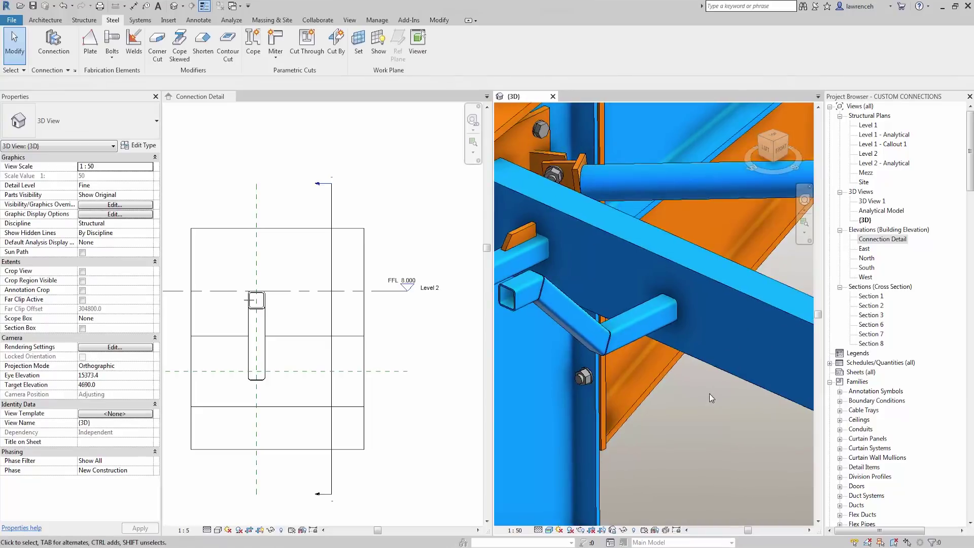
Start a steel plate on the channel's web face and sketch a rectangle about 230 by 125 mm around the hollow-section member's end
left_click(95, 41)
middle_click_drag(540, 323, 697, 421, "shift")
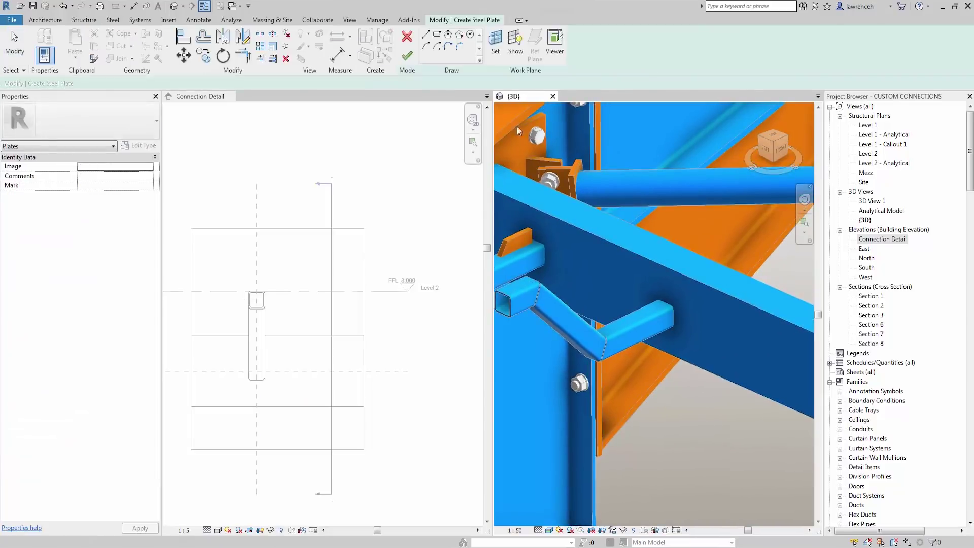
left_click(495, 47)
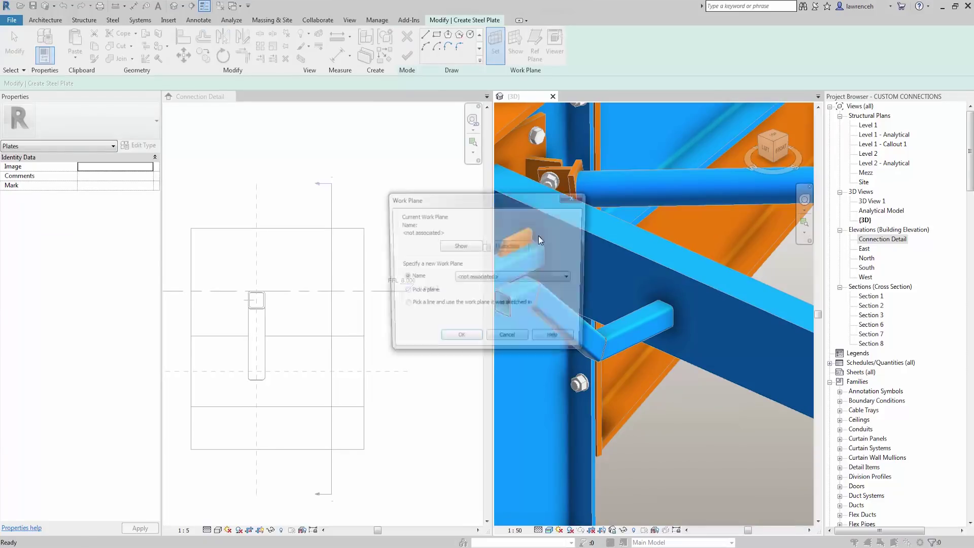
left_click(453, 342)
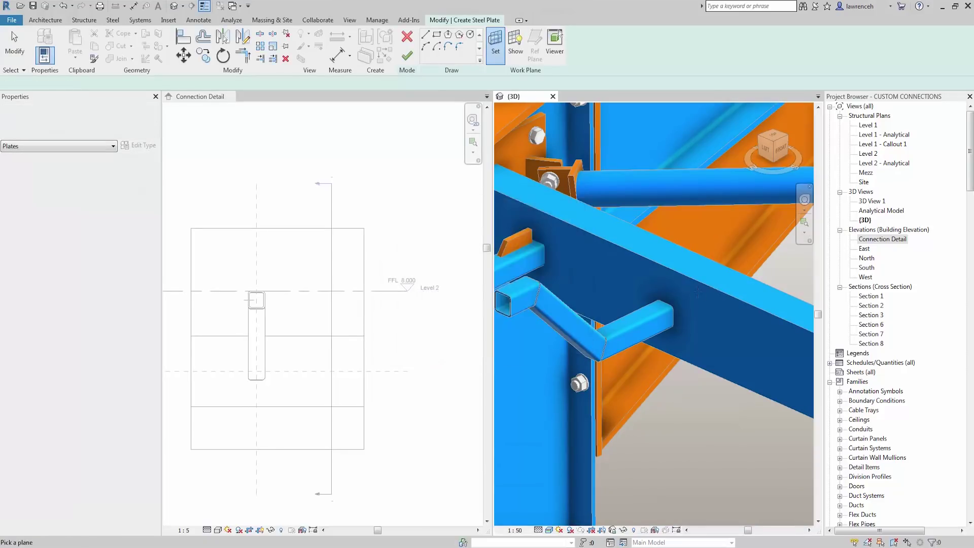
left_click(707, 286)
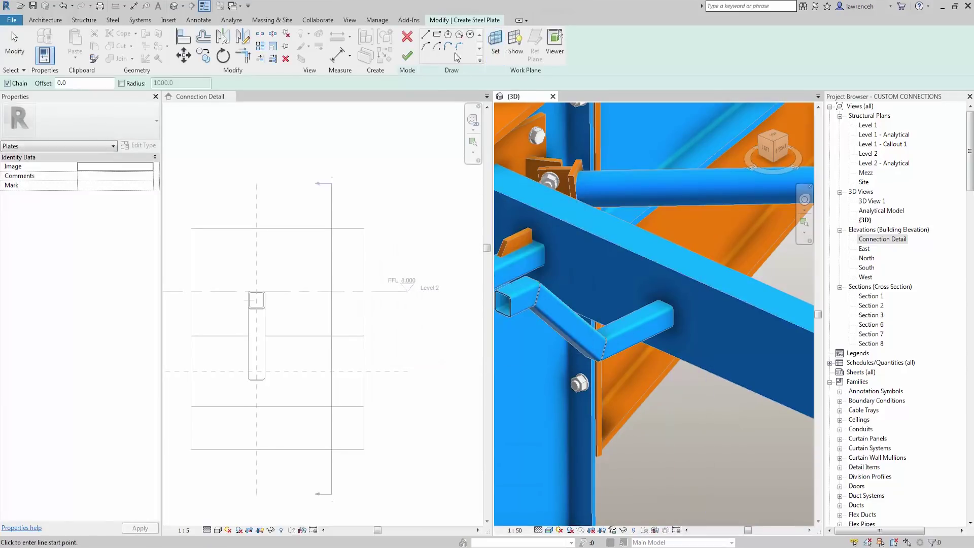
left_click(436, 35)
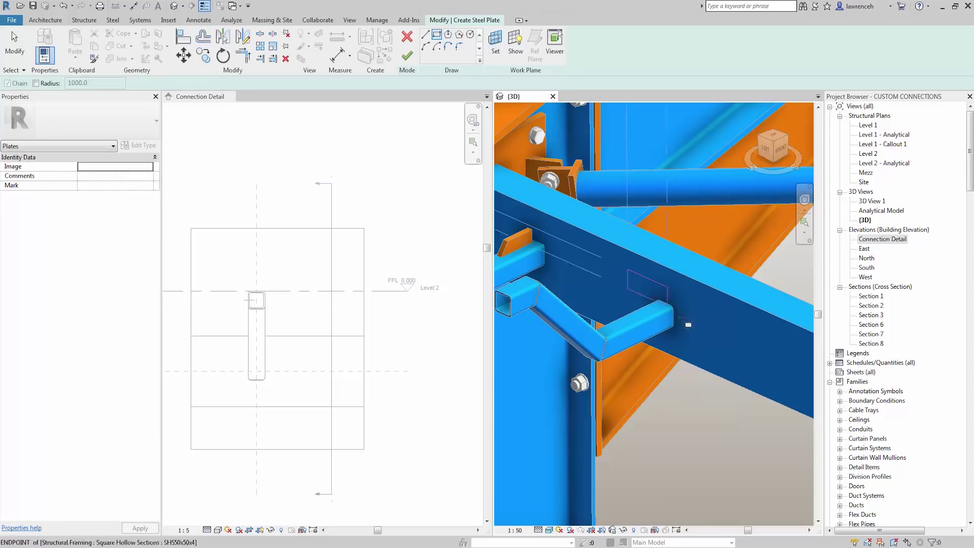
left_click(628, 269)
left_click(706, 358)
In the Connection Detail view, dimension the plate outline's vertical edges to the member's centreline and constrain the horizontal spacing as equal
left_click(283, 376)
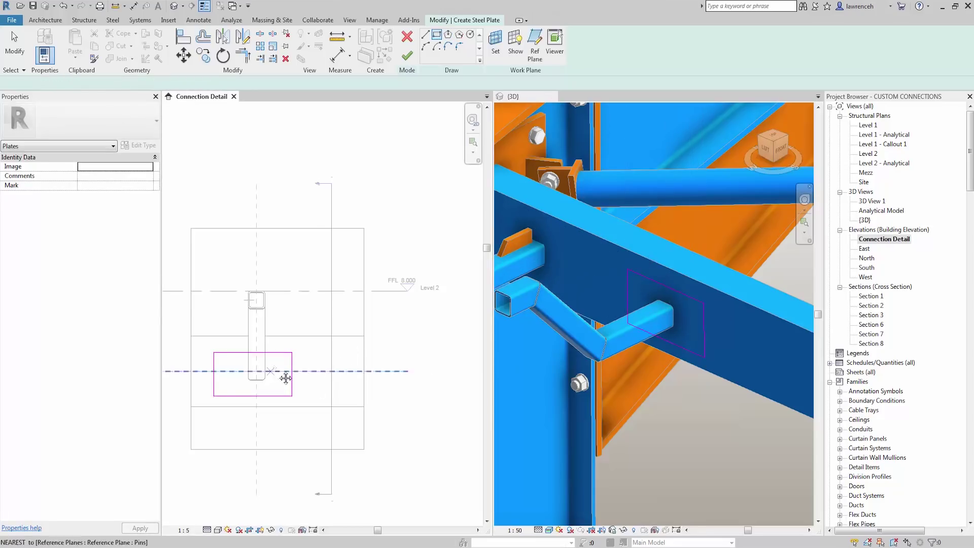
middle_click_drag(283, 376, 350, 330)
scroll(345, 343, "up", 6)
scroll(368, 385, "down", 1)
mouse_move(367, 385)
middle_mouse_down()
mouse_move(387, 354)
mouse_move(362, 341)
middle_mouse_up()
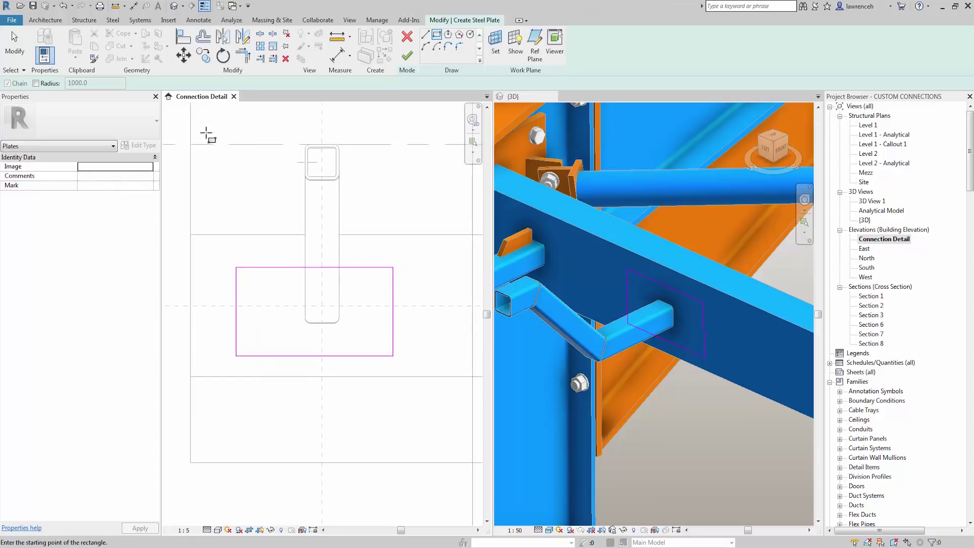
left_click(133, 6)
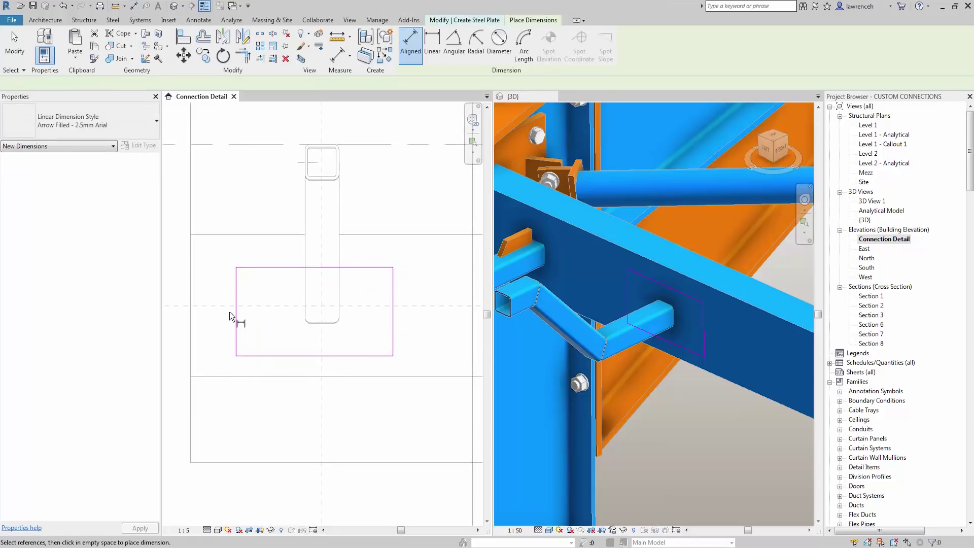
left_click(235, 299)
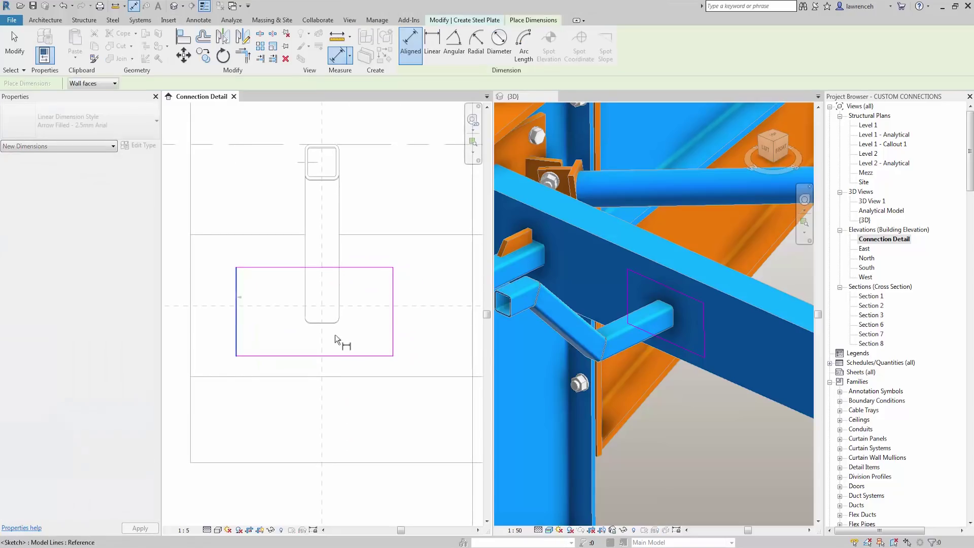
left_click(394, 339)
left_click(361, 390)
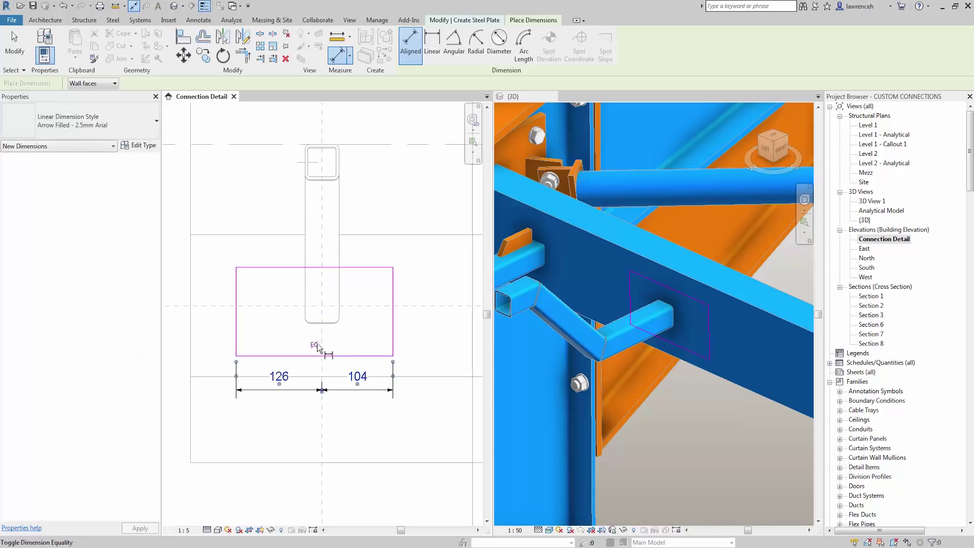
left_click(322, 345)
Dimension the plate outline's horizontal edges to the Pins reference plane and constrain the vertical spacing as equal
left_click(368, 356)
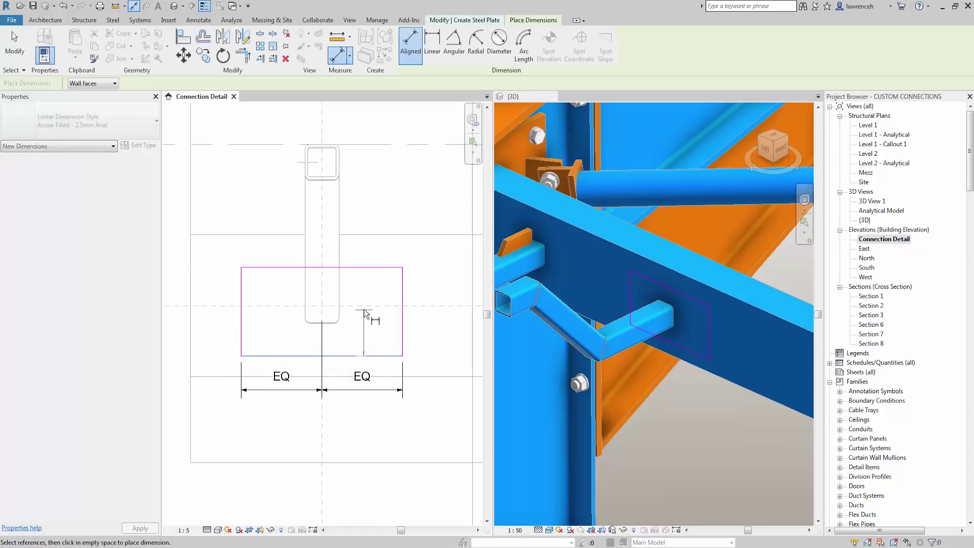
left_click(382, 268)
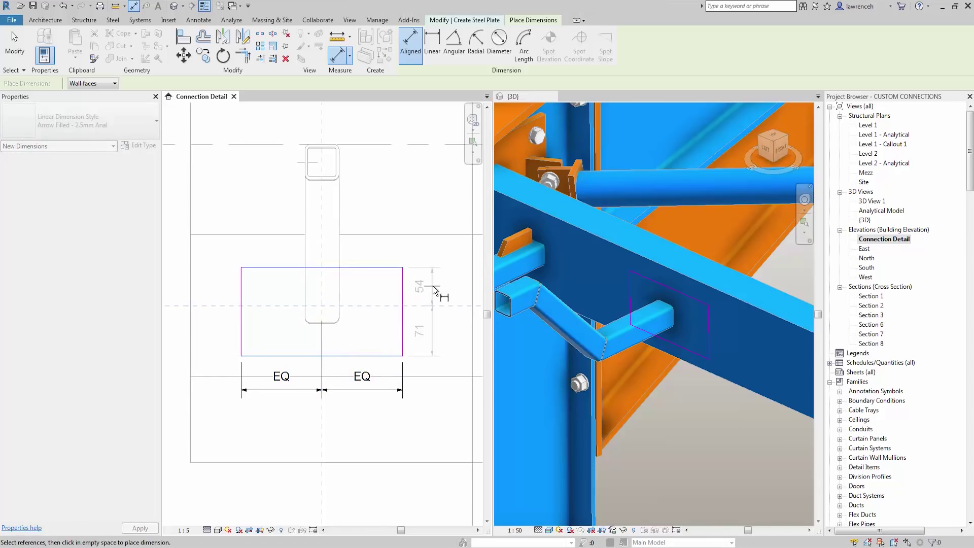
left_click(455, 325)
left_click(389, 311)
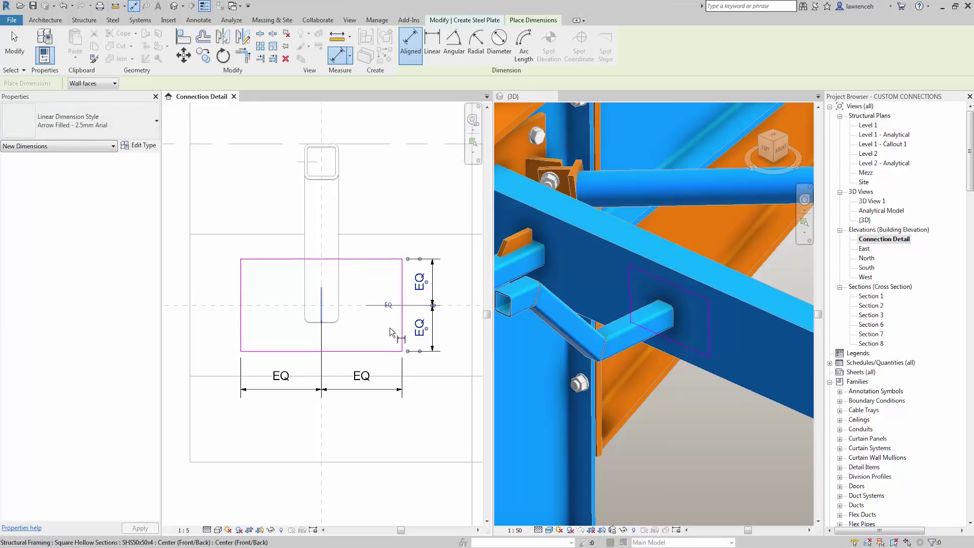
Dimension the plate's half-height from the Pins reference plane and its half-width from the vertical centreline
left_click(356, 300)
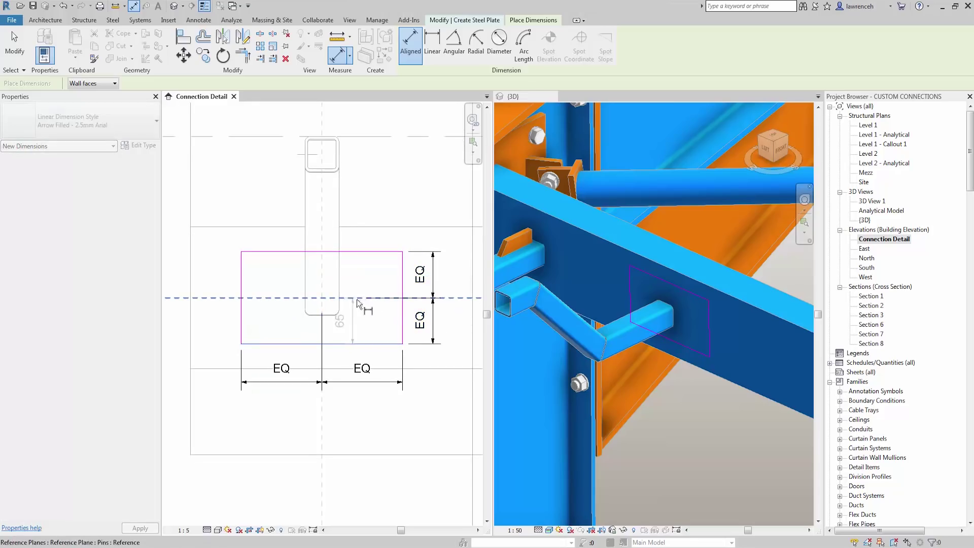
middle_click_drag(374, 313, 340, 315)
scroll(342, 315, "down", 1)
left_click(414, 319)
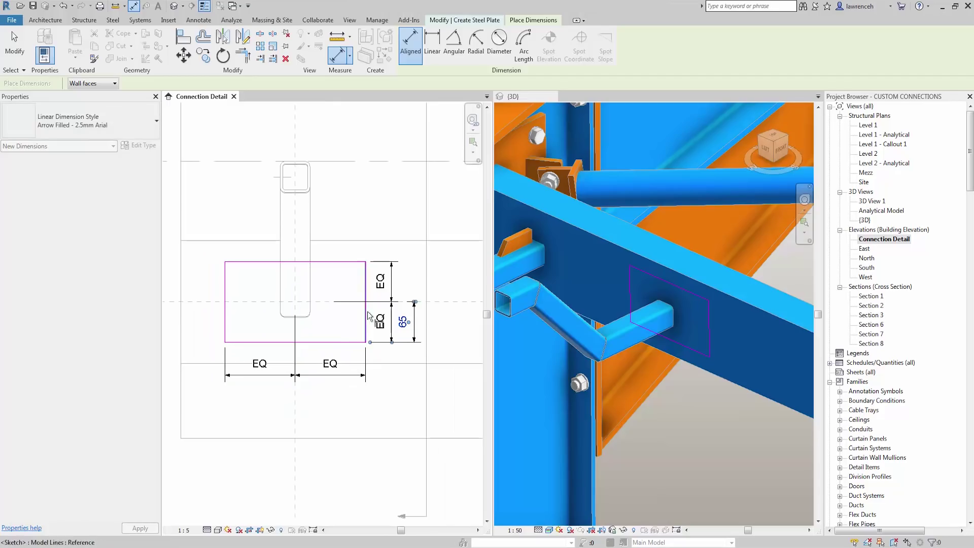
left_click(365, 283)
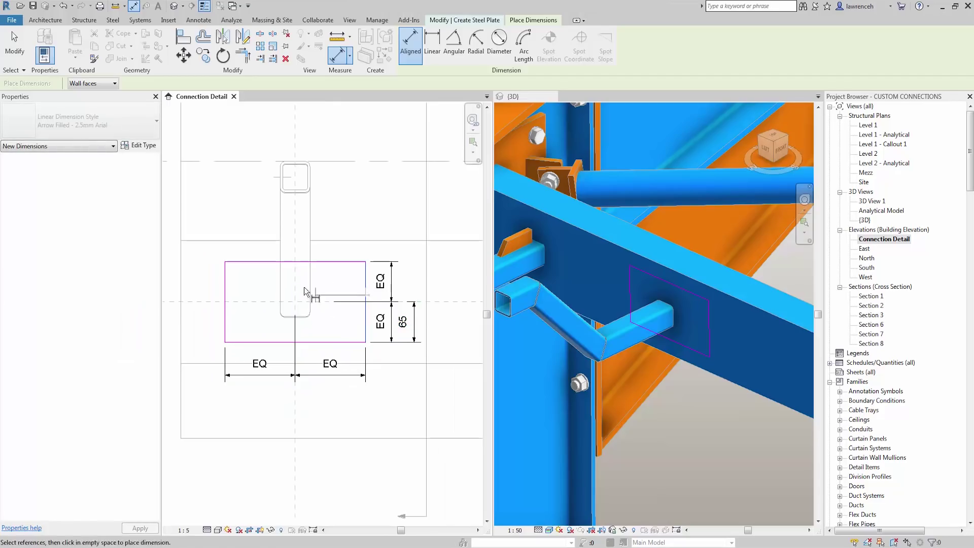
left_click(297, 284)
left_click(330, 228)
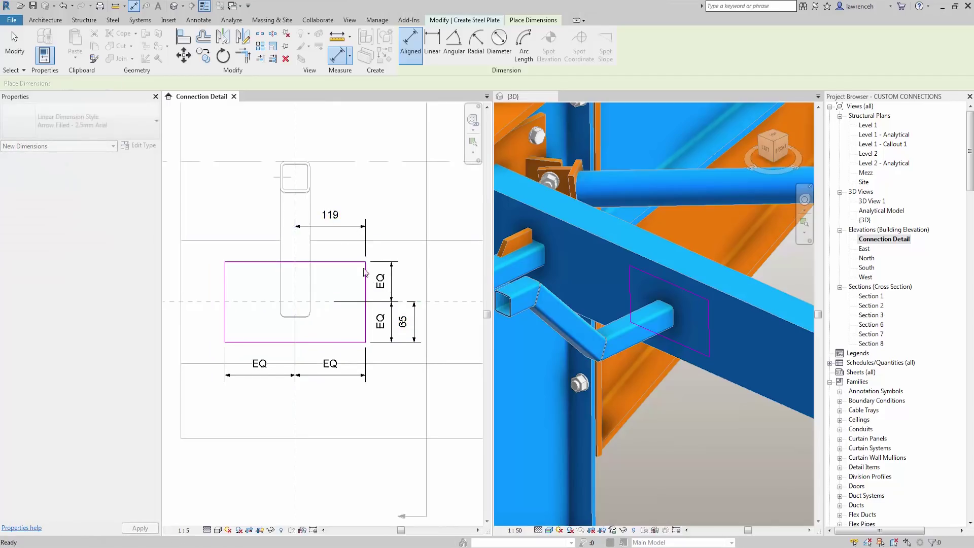
Set the plate outline's half-width from the vertical centreline to 120 mm
key("Escape")
key("Escape")
left_click(366, 281)
left_click(318, 213)
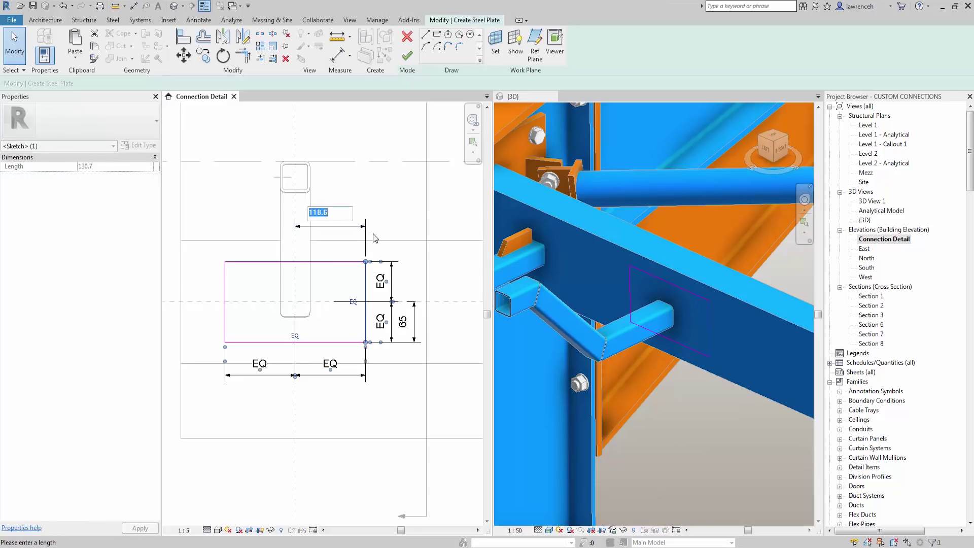
type("120")
key("Return")
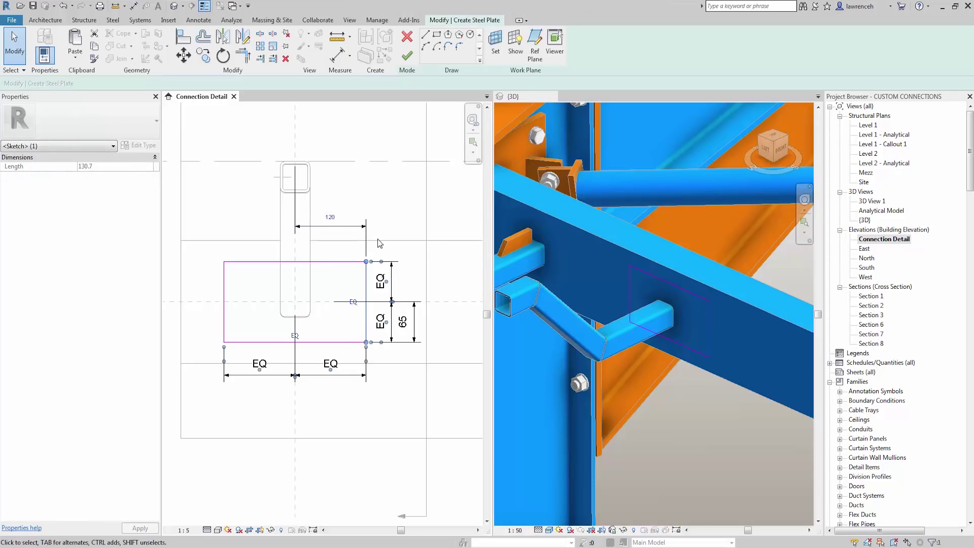
Set the plate outline's half-height from the Pins reference plane to 60 mm and finish the plate sketch
left_click(409, 203)
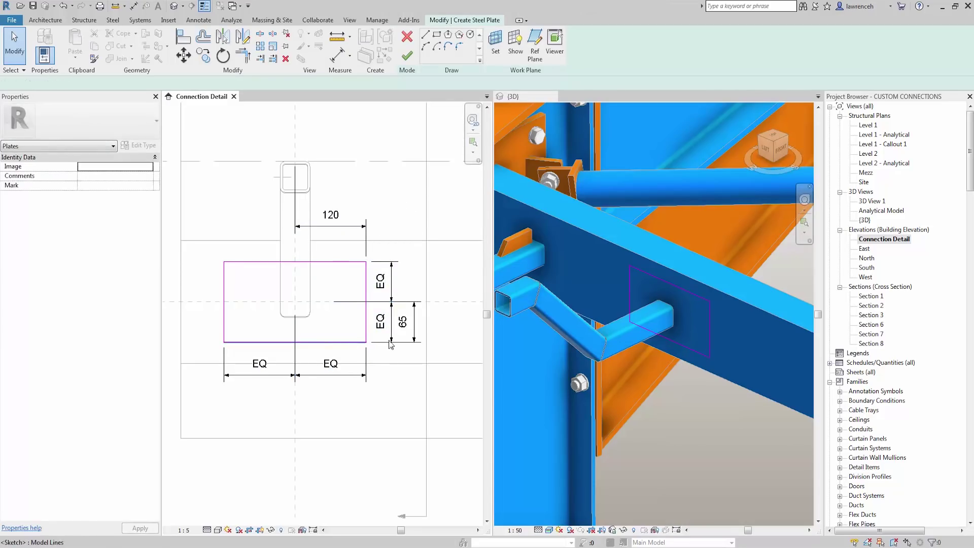
left_click(410, 328)
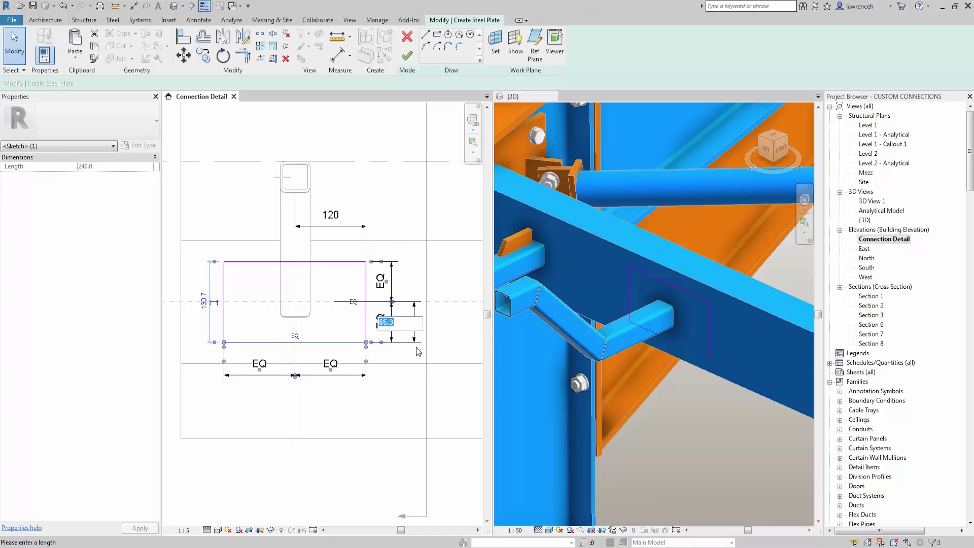
type("60")
key("Return")
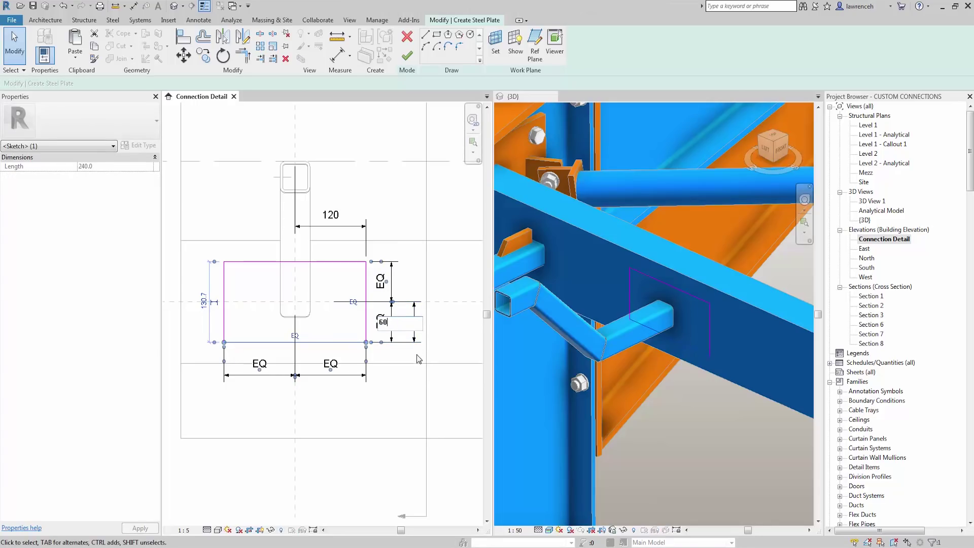
left_click(398, 379)
middle_click_drag(386, 329, 384, 331)
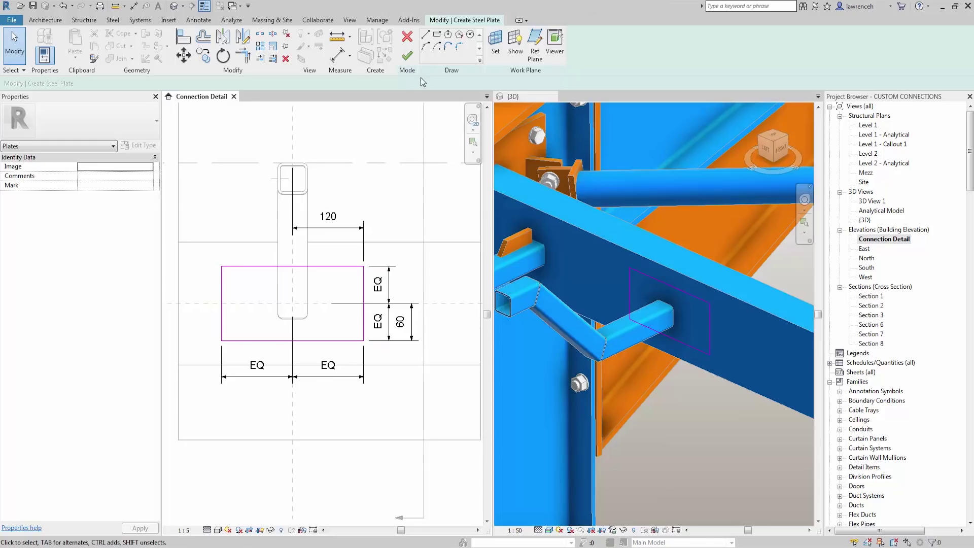
left_click(407, 56)
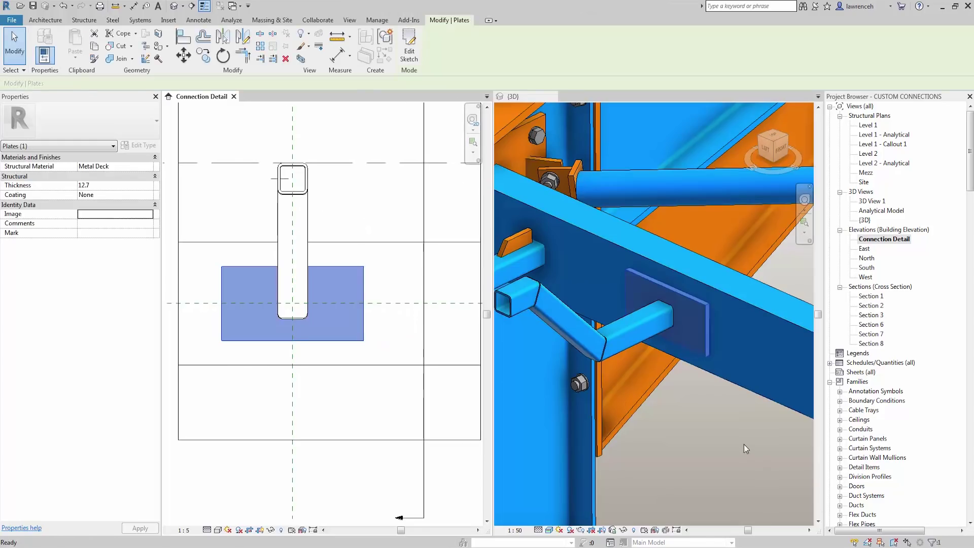
Set the new steel plate's thickness to 12 mm
left_click(110, 185)
type("1")
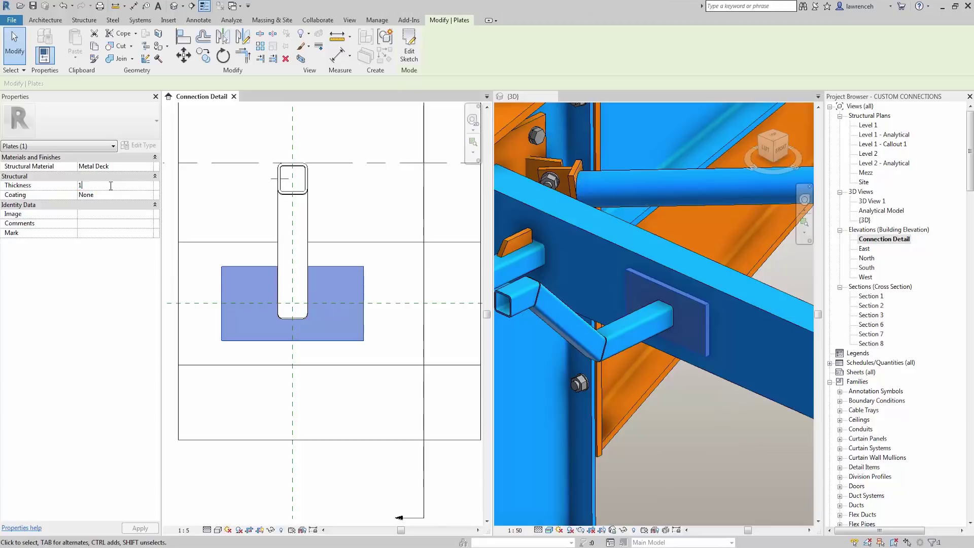
type("2")
left_click(711, 413)
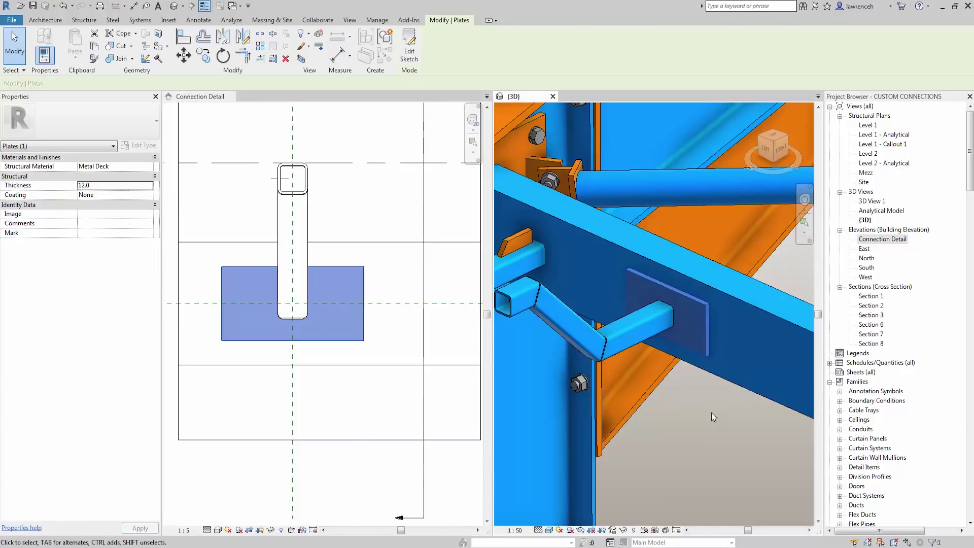
Examine how the plate meets the hollow-section member's end and the channel web in the 3D and Connection Detail views
middle_click_drag(711, 413, 611, 401, "shift")
scroll(665, 330, "up", 2)
scroll(693, 313, "up", 3)
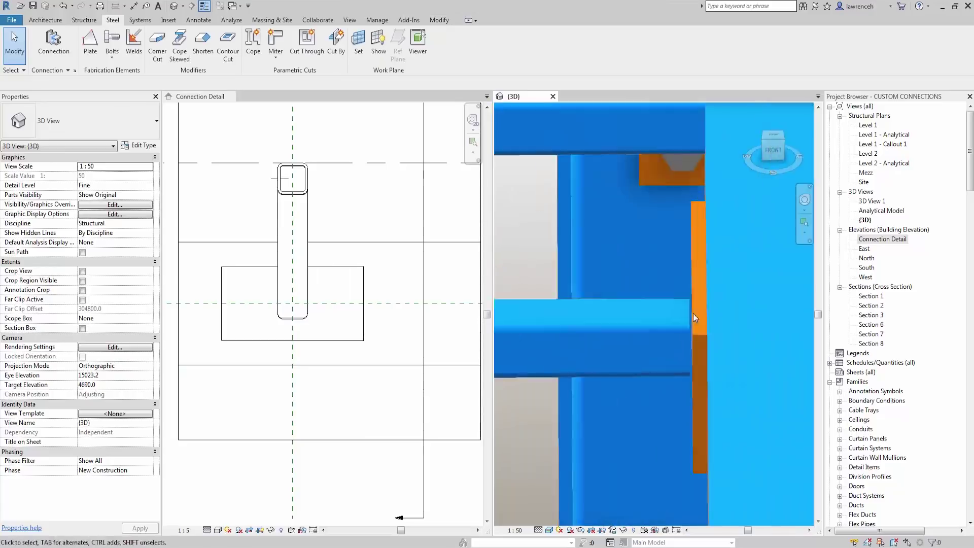
middle_click_drag(693, 317, 710, 335, "shift")
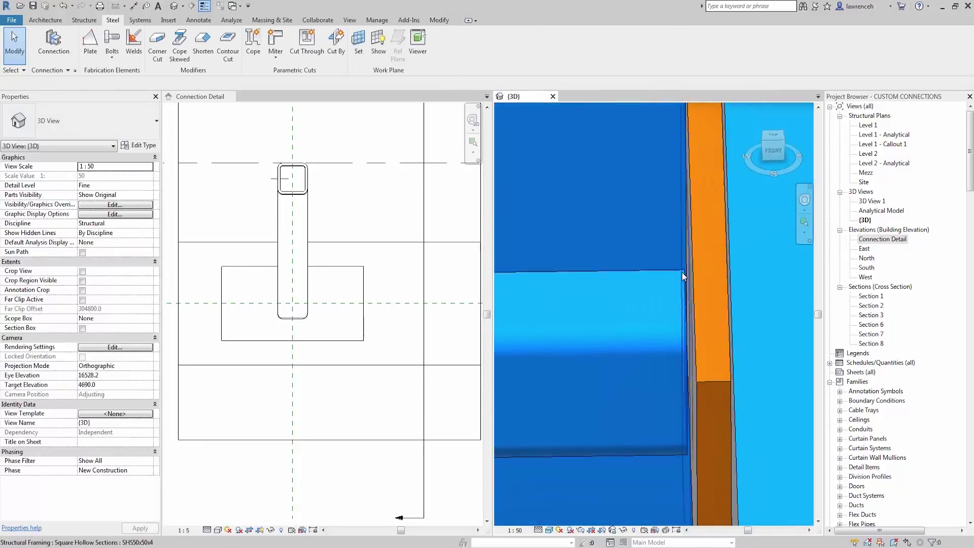
middle_click_drag(683, 272, 711, 510, "shift")
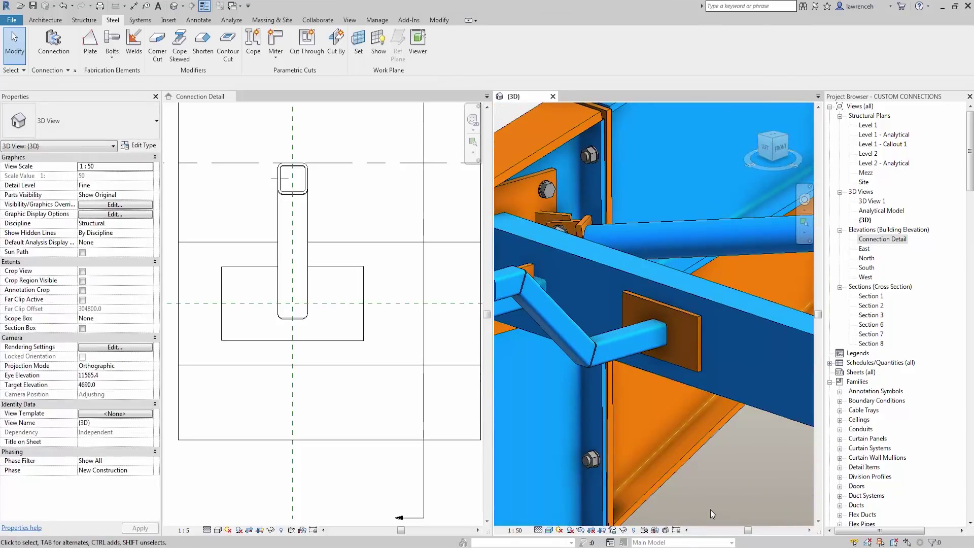
left_click(462, 339)
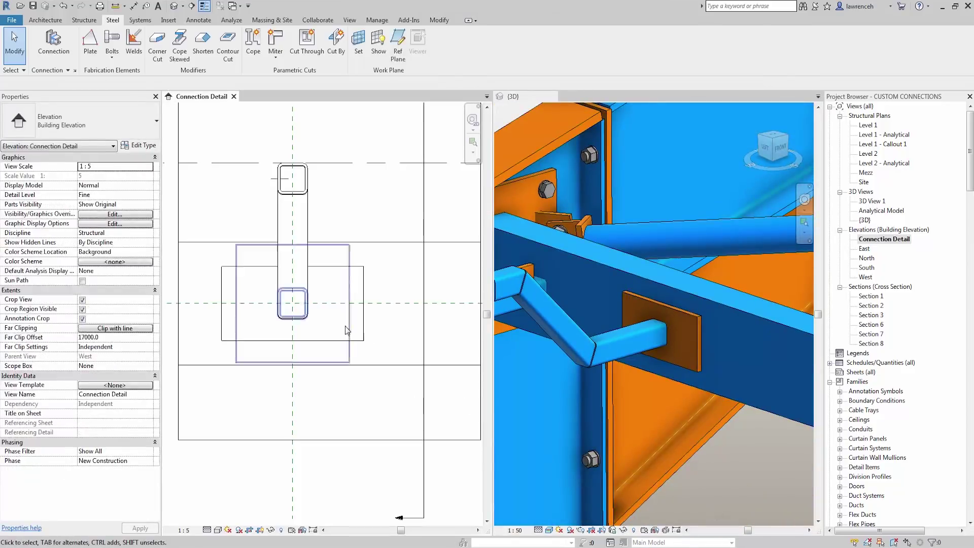
scroll(360, 333, "up", 1)
middle_click_drag(333, 243, 345, 255)
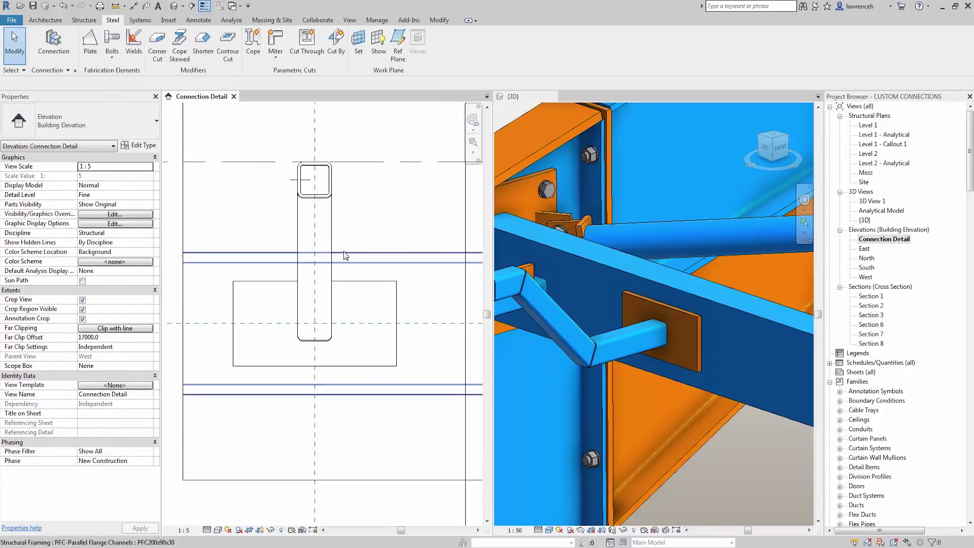
middle_click_drag(390, 224, 379, 222)
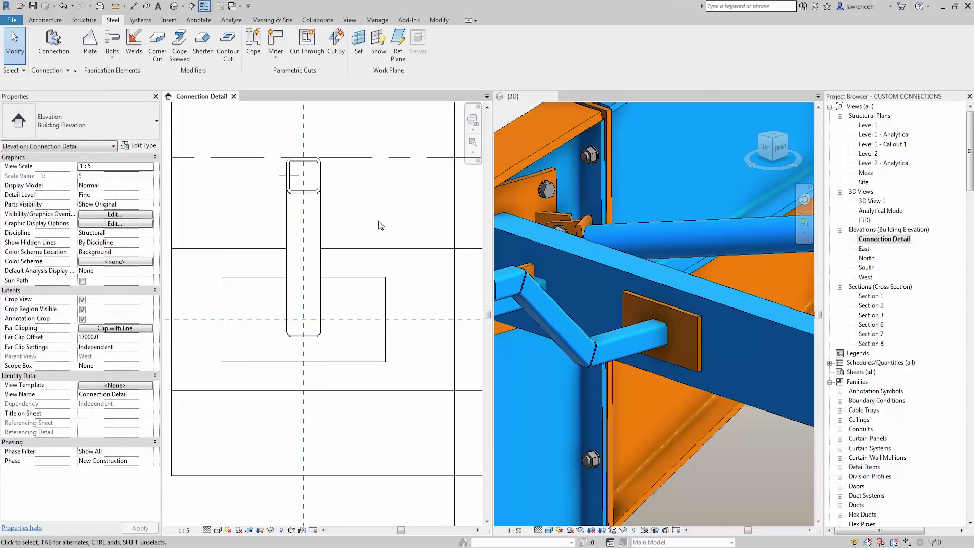
Start a bolt pattern joining the plate and the PFC200x90x30 channel, using the plate's face as the bolt plane in the 3D view
left_click(111, 41)
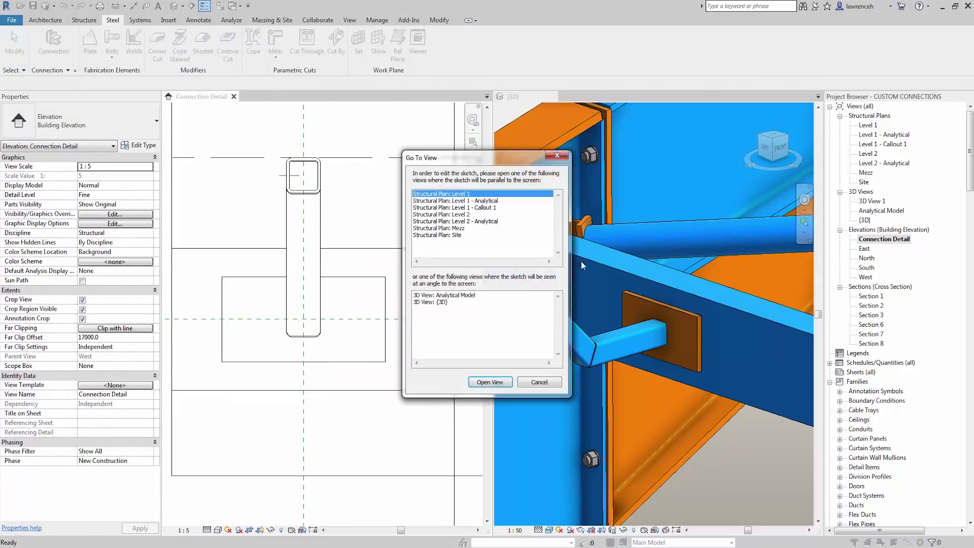
left_click(545, 384)
left_click(748, 452)
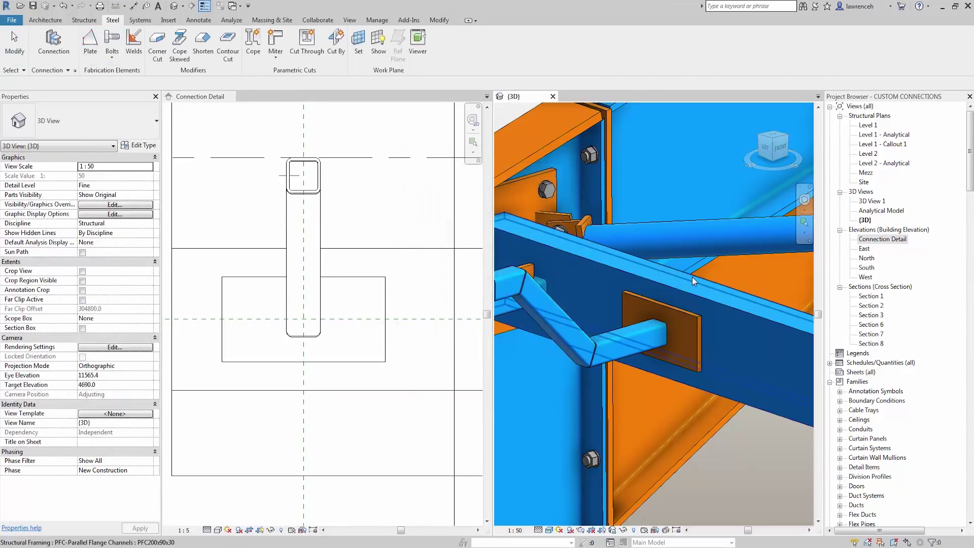
left_click(688, 316)
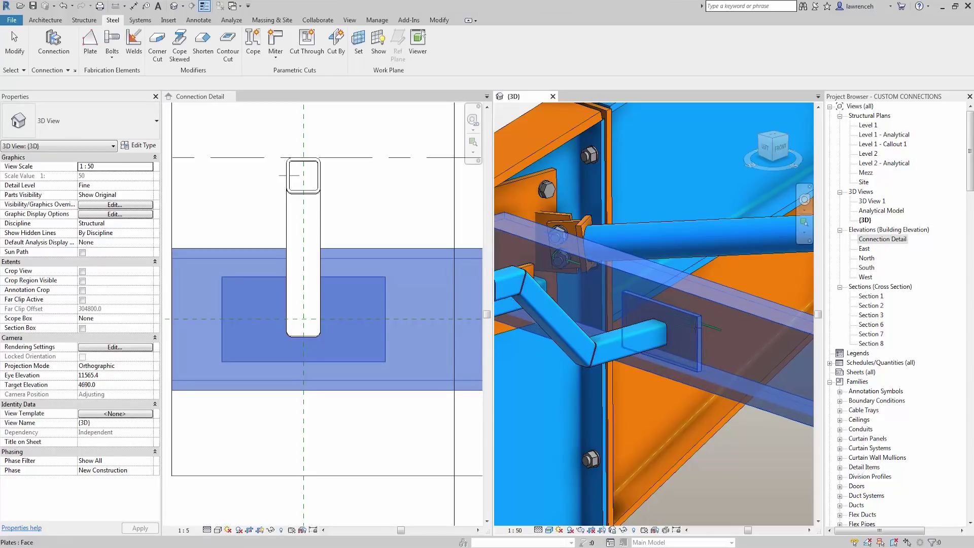
key("Return")
left_click(688, 315)
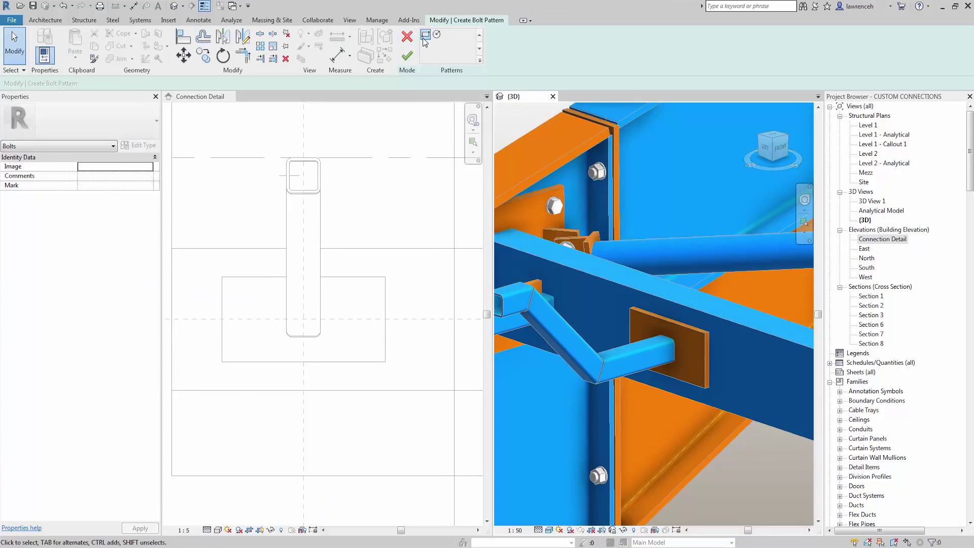
In the Connection Detail view, sketch a rectangular bolt pattern from corner to corner over the plate's outline
left_click(425, 35)
left_click(346, 168)
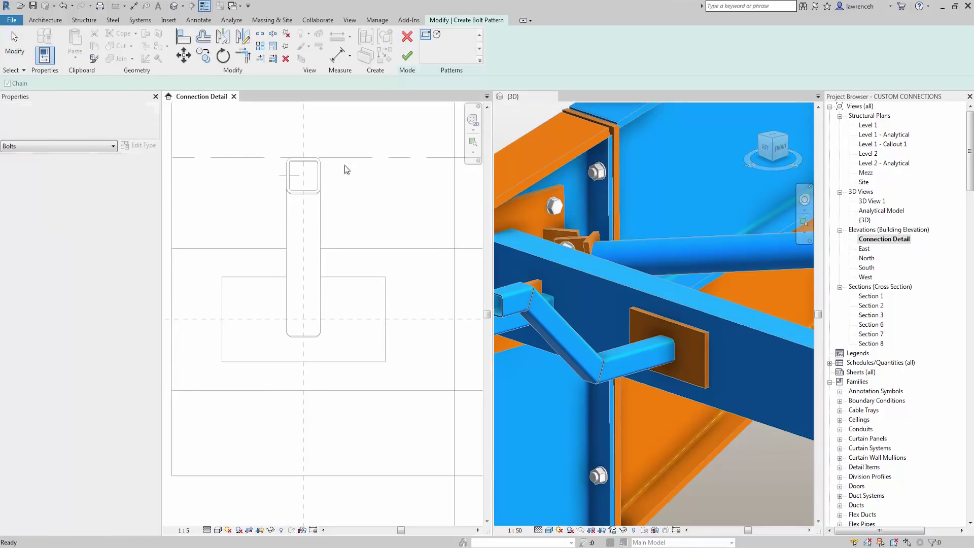
left_click(221, 277)
left_click(385, 361)
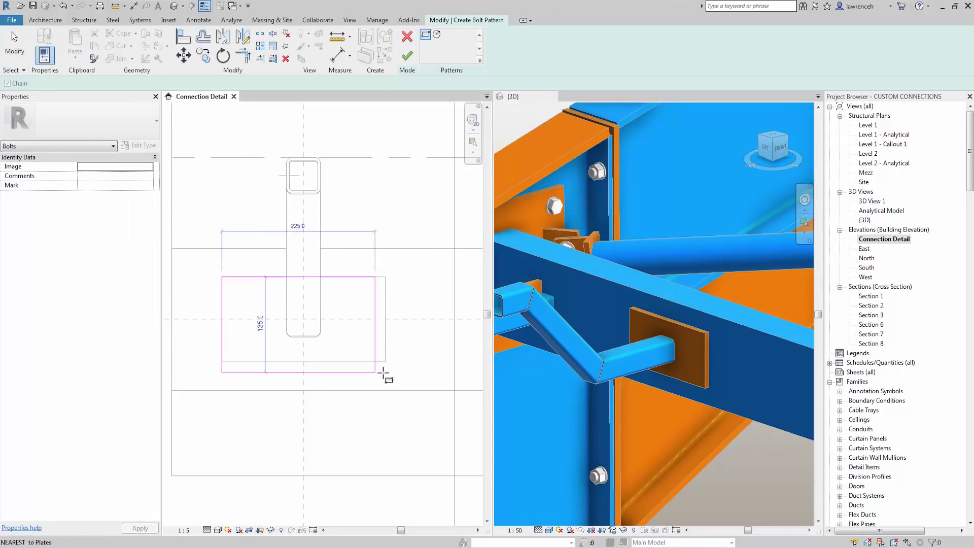
middle_click_drag(306, 295, 332, 284)
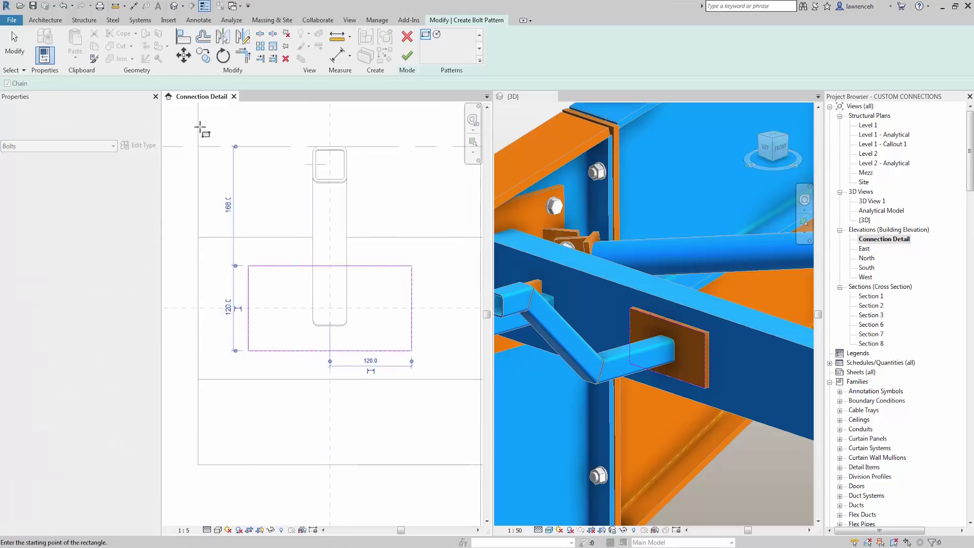
middle_click_drag(345, 241, 357, 242)
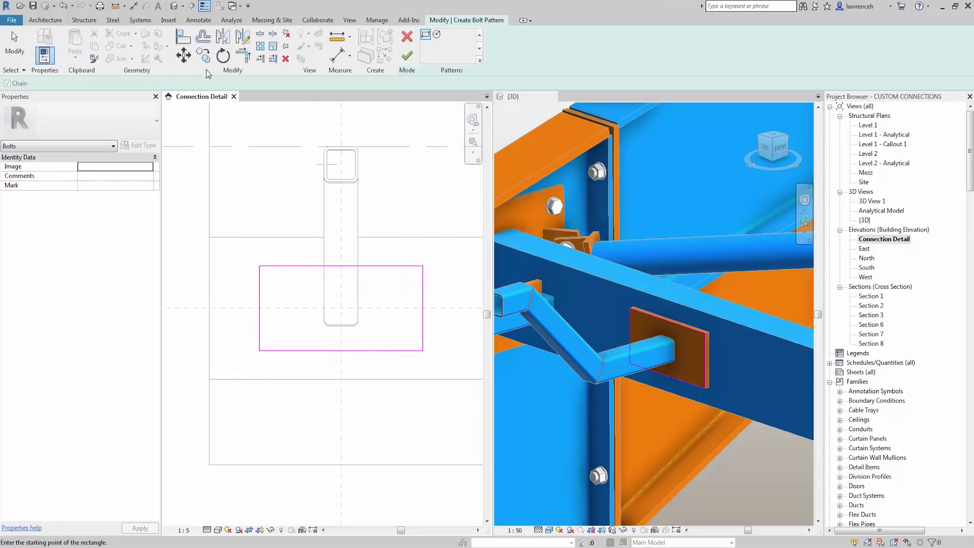
Offset the whole bolt pattern rectangle 20 mm inward without copying and finish the bolt pattern
left_click(203, 37)
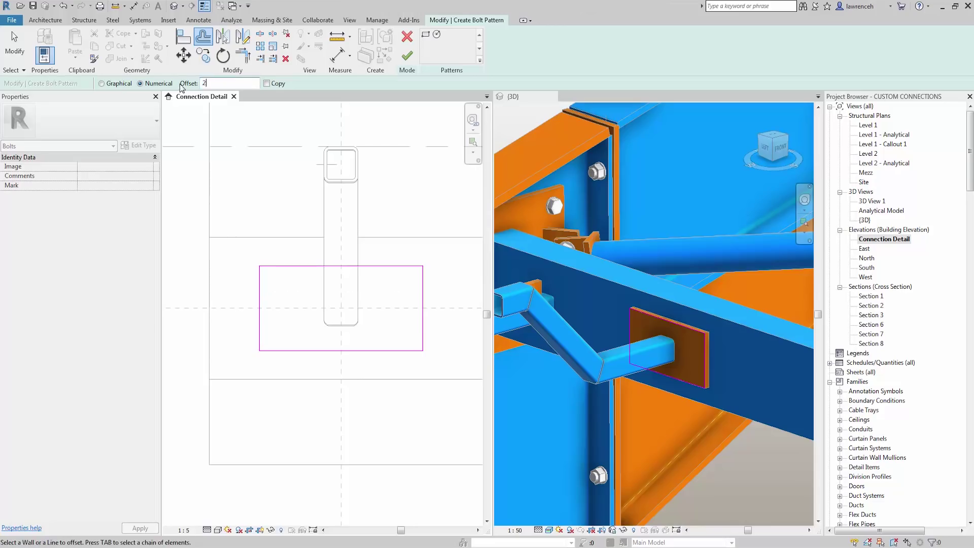
left_click(284, 266)
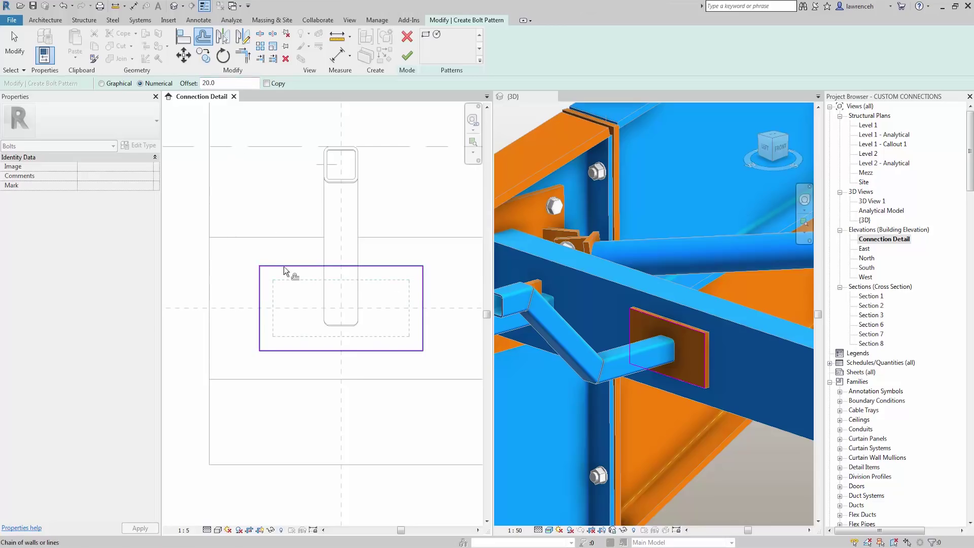
left_click(407, 56)
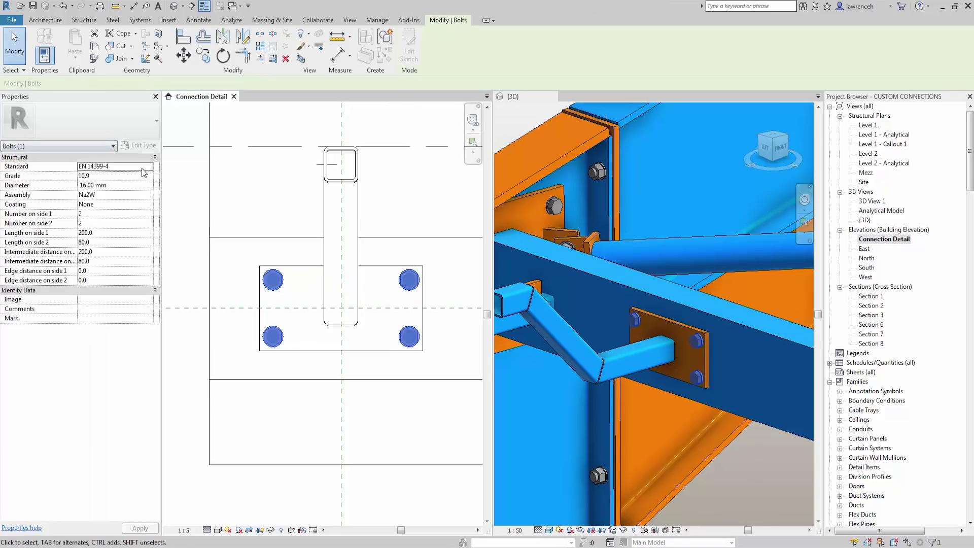
Set the bolts' diameter to 12.00 mm and their coating to Galvanized
left_click(149, 185)
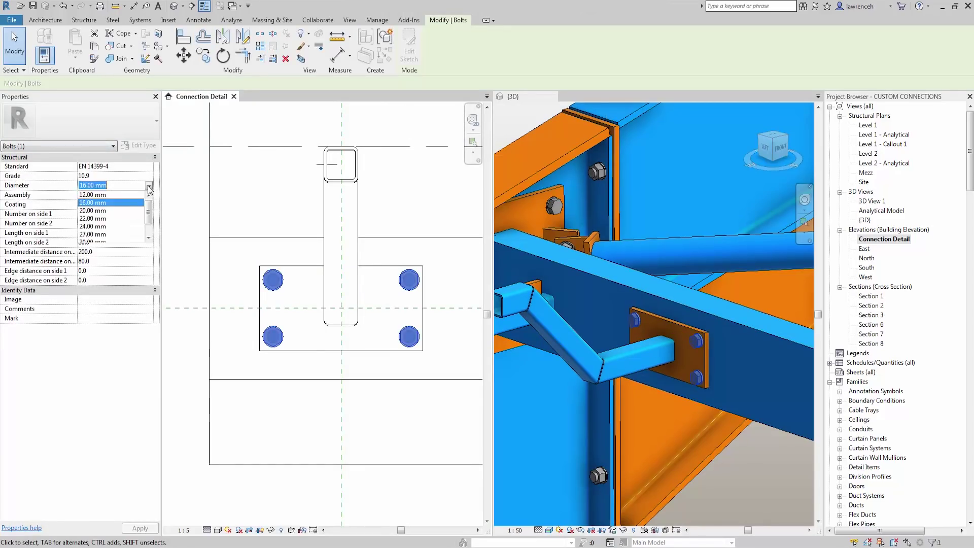
left_click(96, 195)
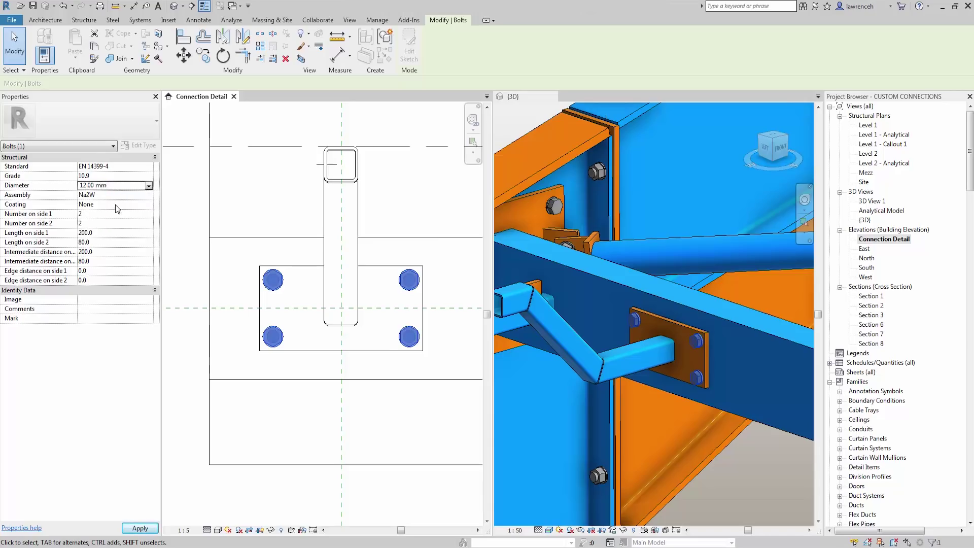
key("Return")
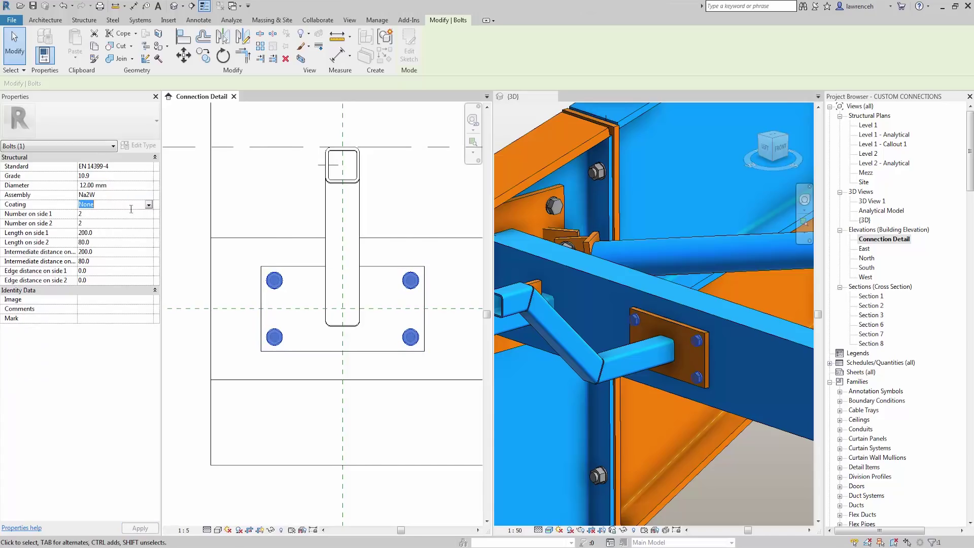
left_click(148, 206)
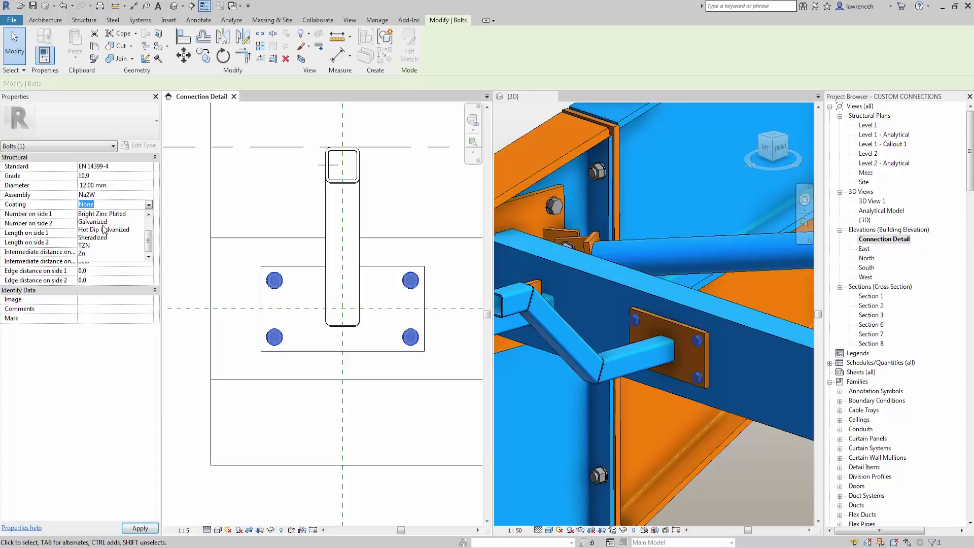
left_click(104, 229)
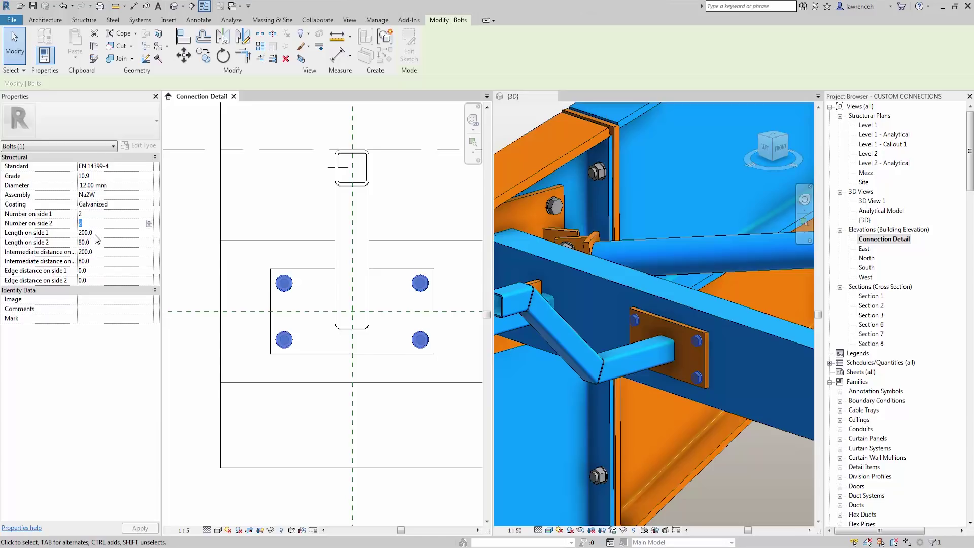
Try 1 and 3 as the bolt pattern's number on side 2, and restore the number to 2
type("1")
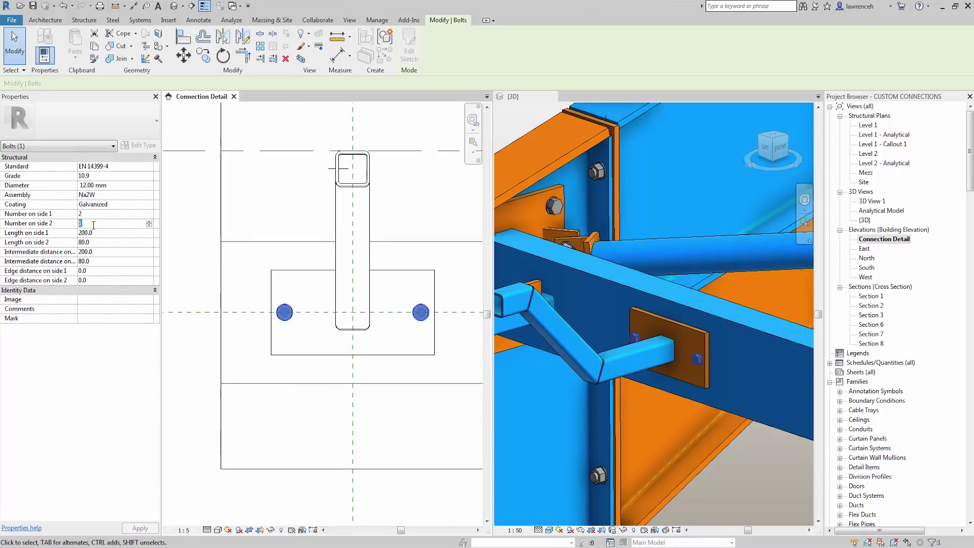
type("3")
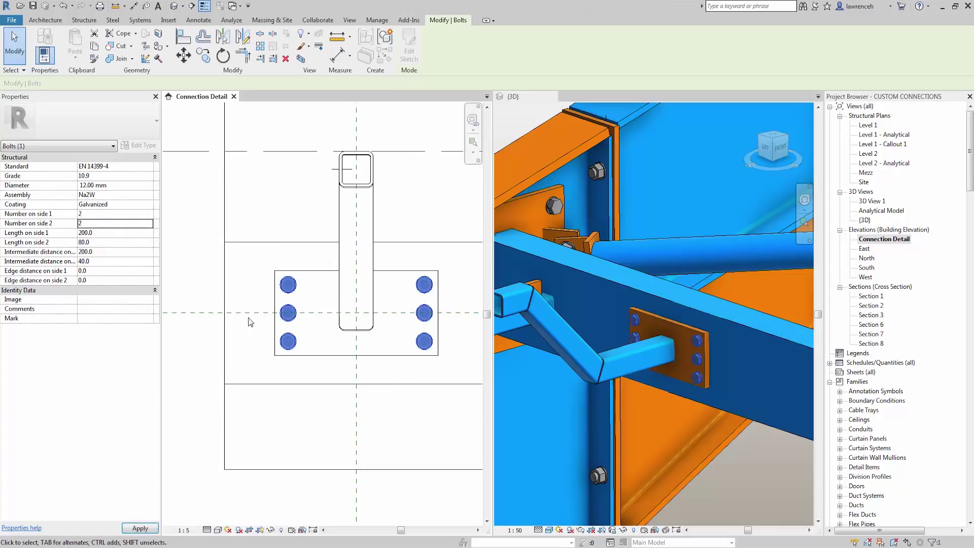
left_click(674, 399)
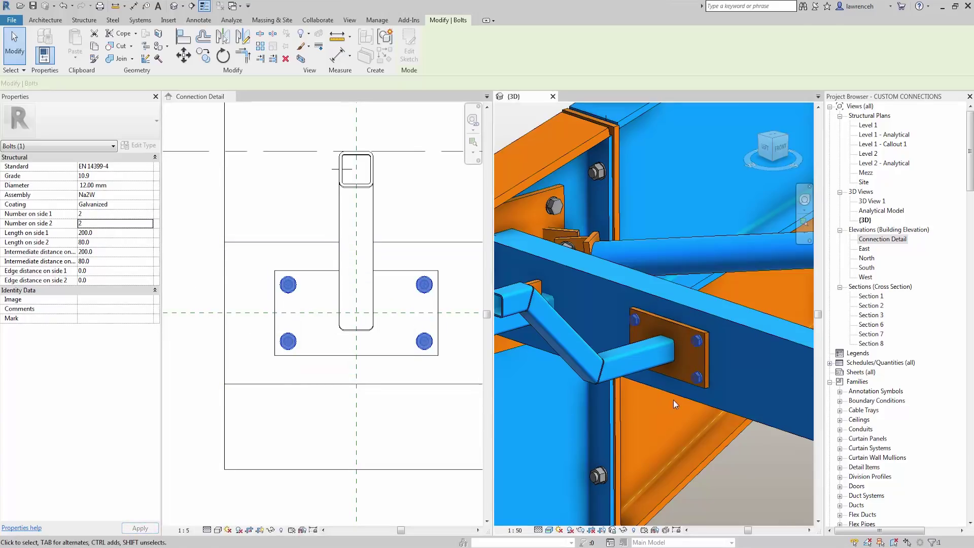
middle_click_drag(699, 368, 643, 406, "shift")
scroll(715, 379, "up", 4)
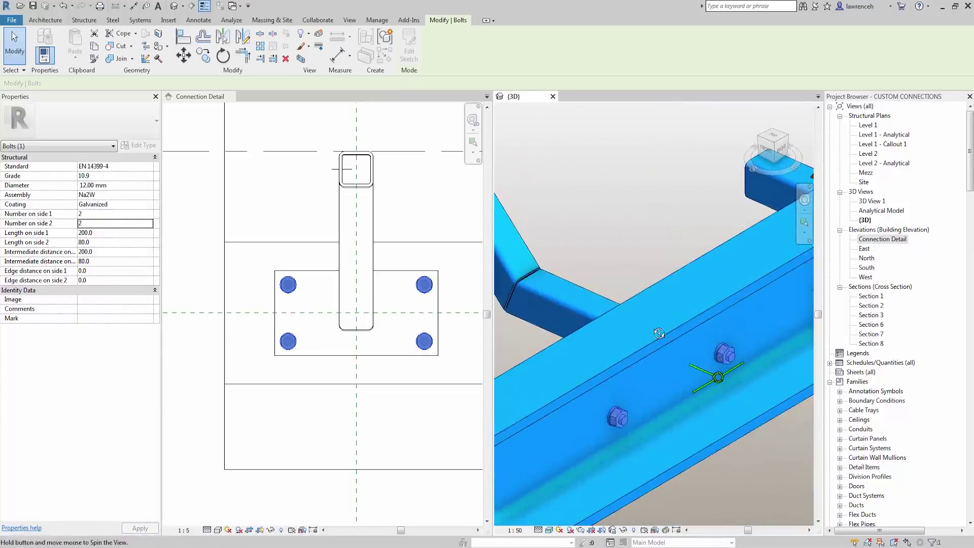
Start a new steel plate and set its work plane to Reference Plane : PC1
middle_click_drag(659, 333, 629, 278, "shift")
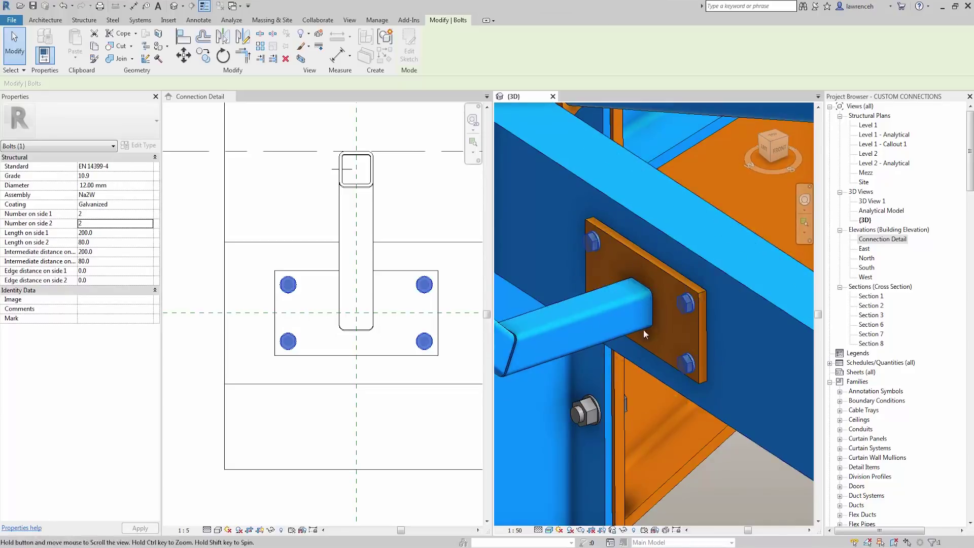
middle_click_drag(644, 330, 656, 350)
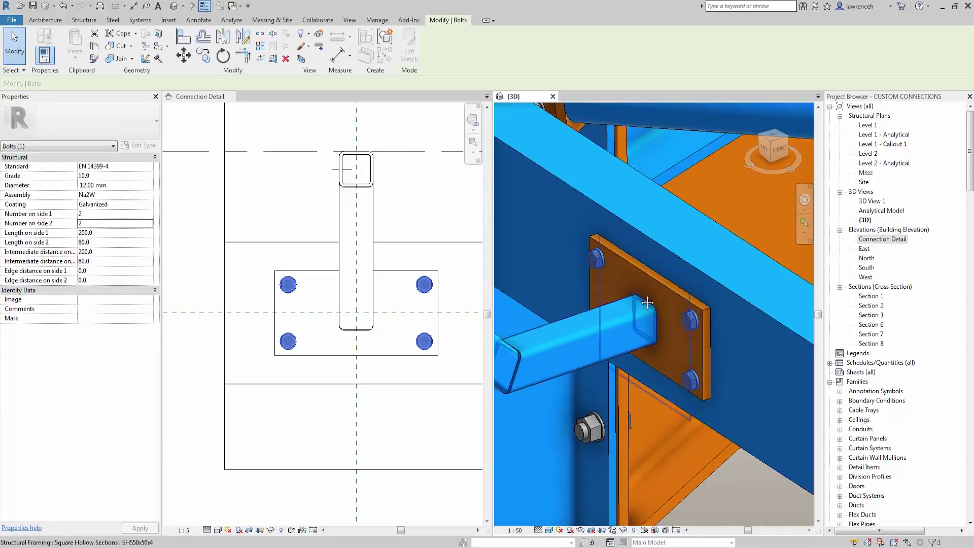
left_click(113, 20)
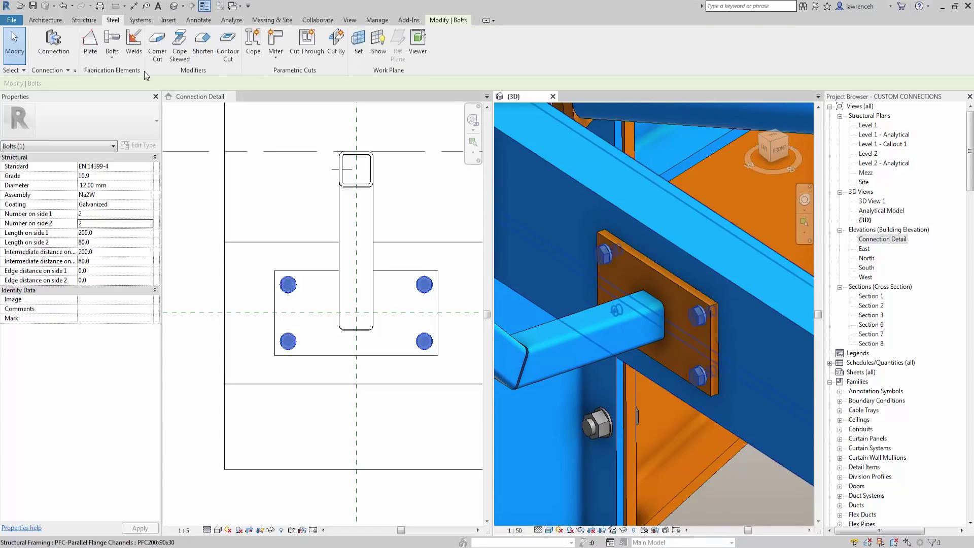
left_click(90, 42)
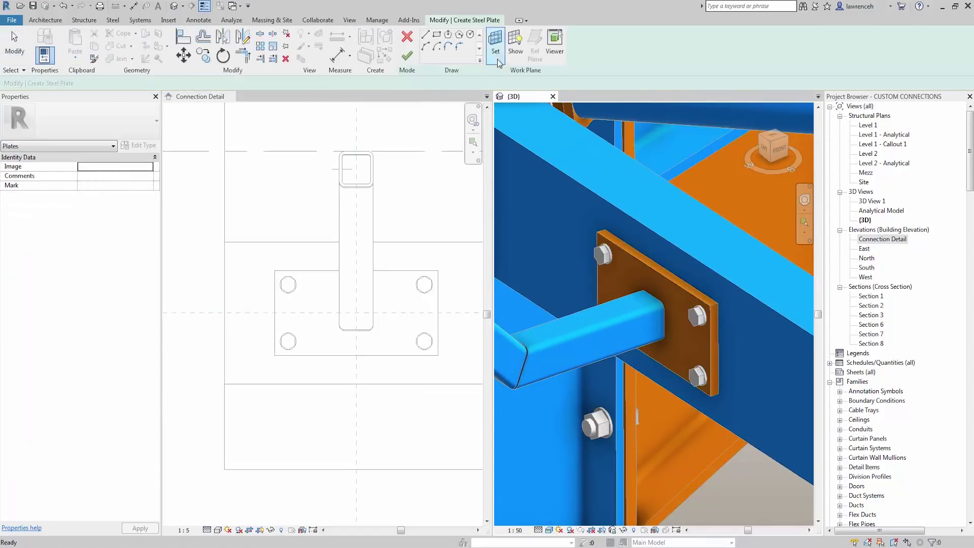
left_click(498, 60)
left_click(510, 279)
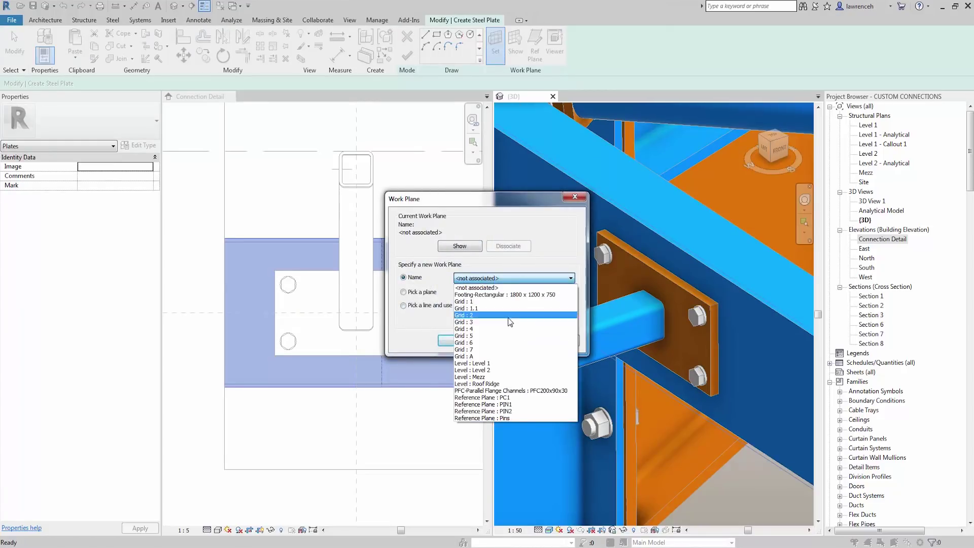
left_click(512, 398)
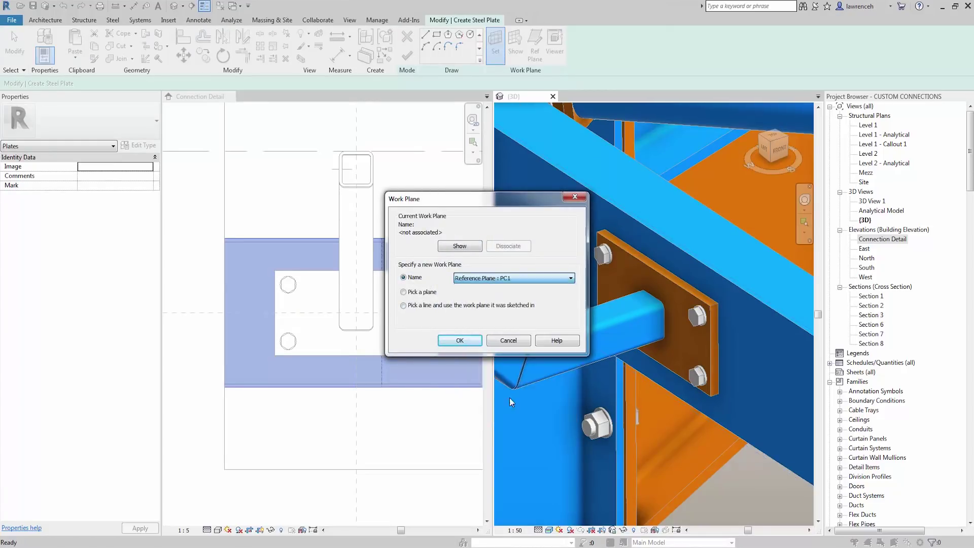
left_click(460, 340)
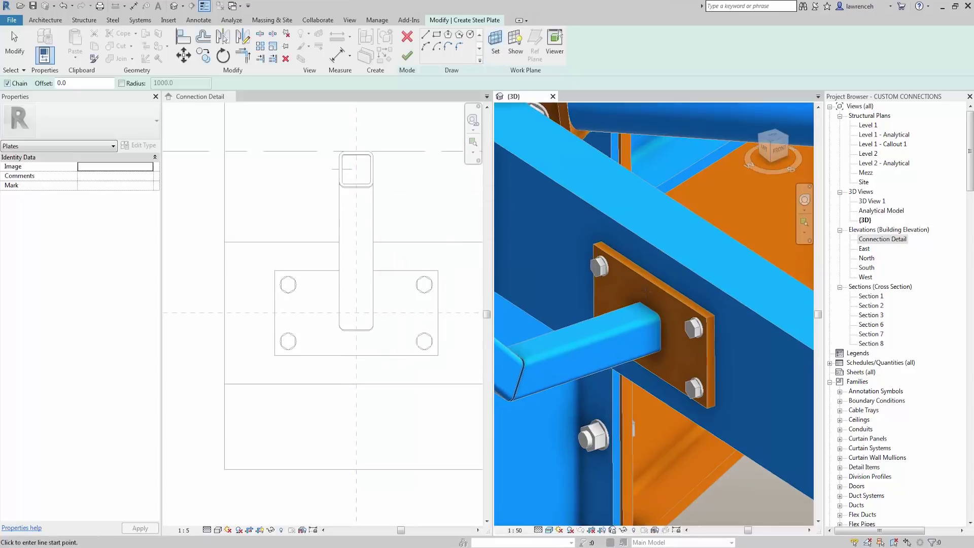
Sketch a triangular gusset between the SHS tube's upper face and the end plate, adjust the triangle's size, and finish the plate
scroll(649, 308, "up", 3)
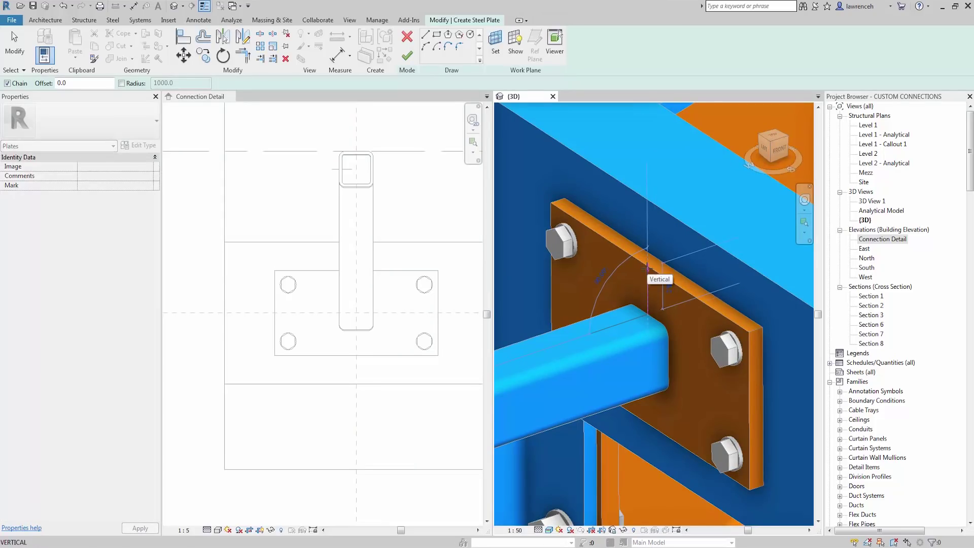
left_click(648, 267)
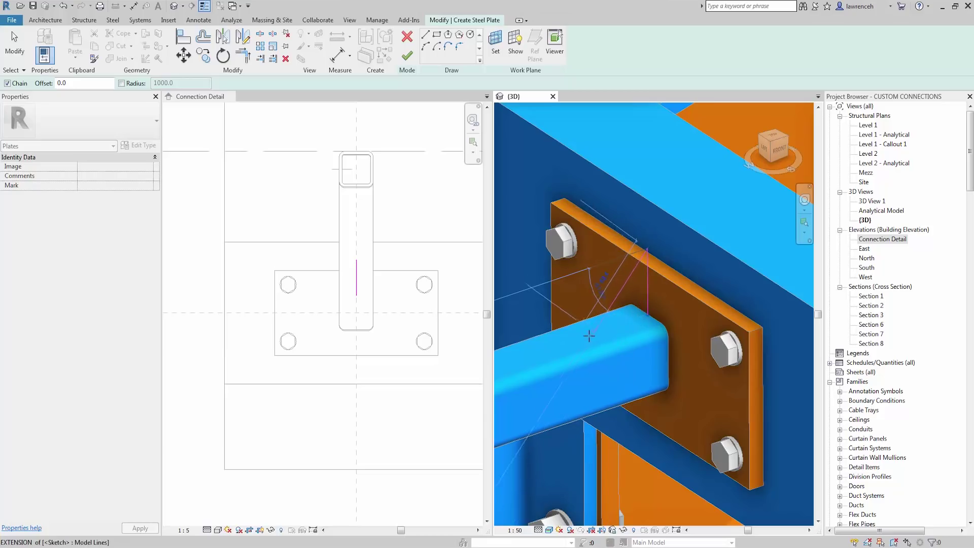
left_click(590, 334)
left_click(648, 316)
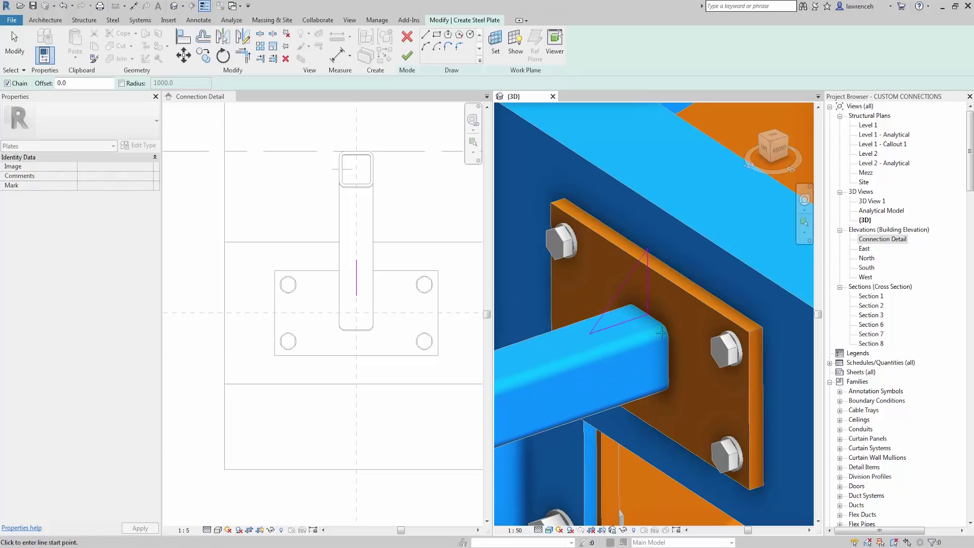
mouse_move(675, 296)
middle_mouse_down("shift")
mouse_move(623, 283)
mouse_move(712, 303)
middle_mouse_up("shift")
left_click(621, 288)
left_click(712, 304)
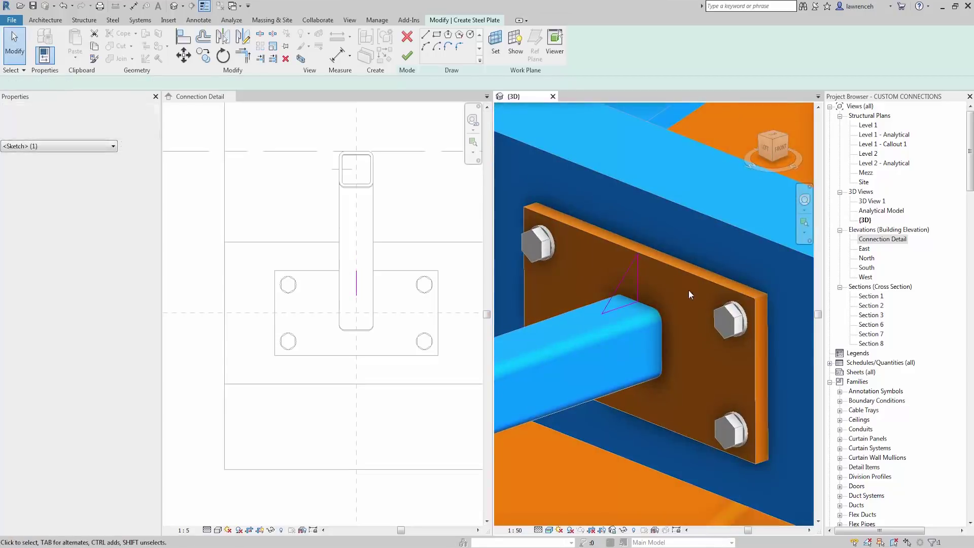
left_click(409, 57)
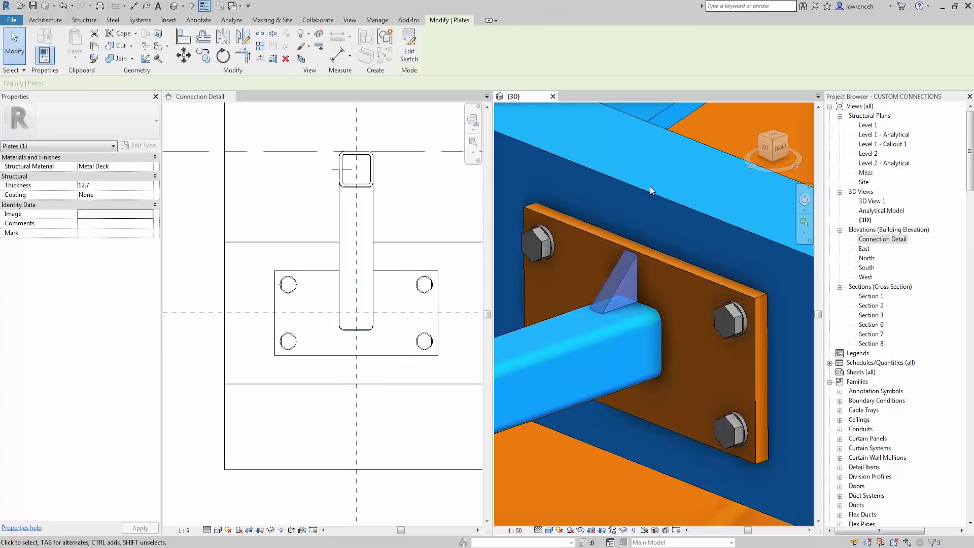
Set the Connection Detail view's visual style to Wireframe
left_click(674, 214)
middle_click_drag(674, 214, 680, 234, "shift")
scroll(680, 234, "down", 3)
middle_click_drag(687, 391, 694, 443, "shift")
scroll(694, 442, "up", 2)
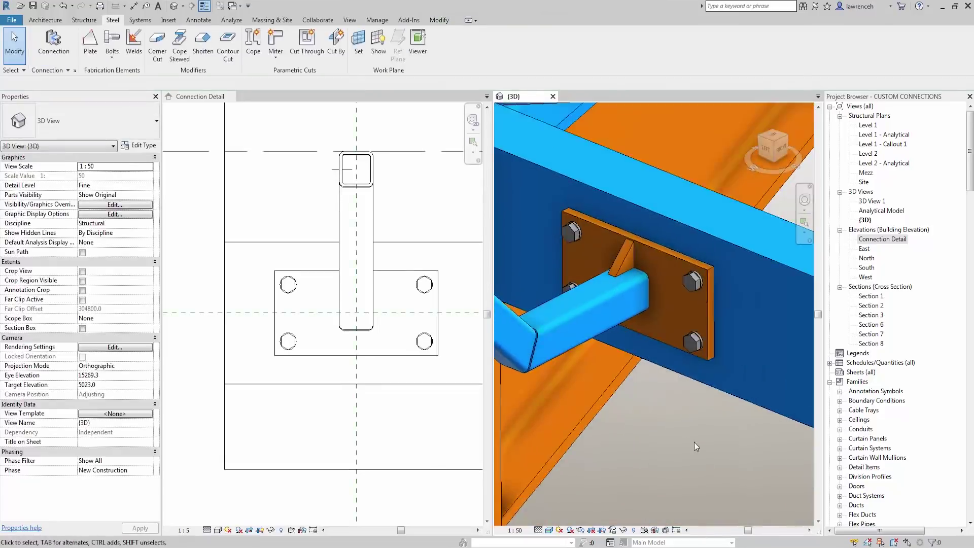
left_click(351, 323)
left_click(218, 530)
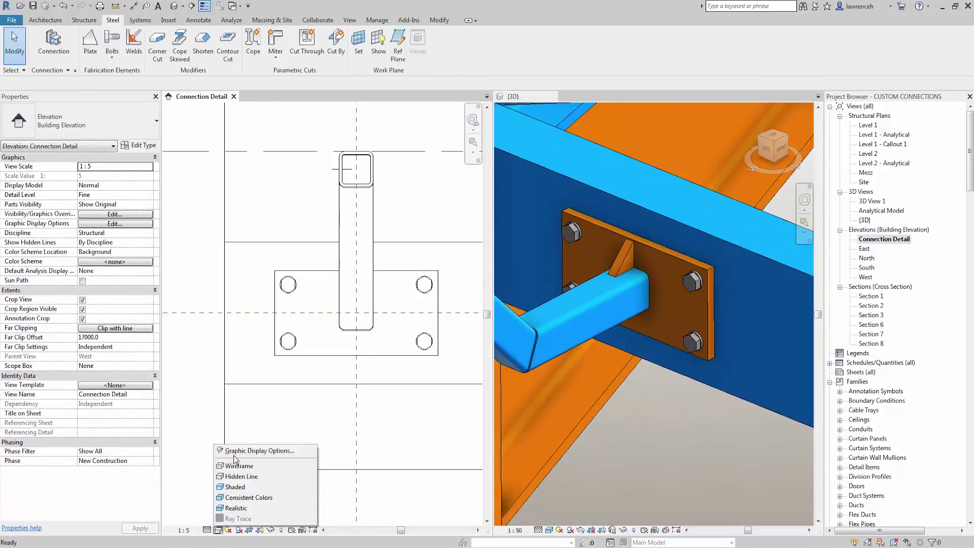
left_click(243, 463)
In the Connection Detail view, move the gusset plate 6.4 mm sideways to centre its thickness on the tube's vertical centreline
scroll(359, 275, "up", 3)
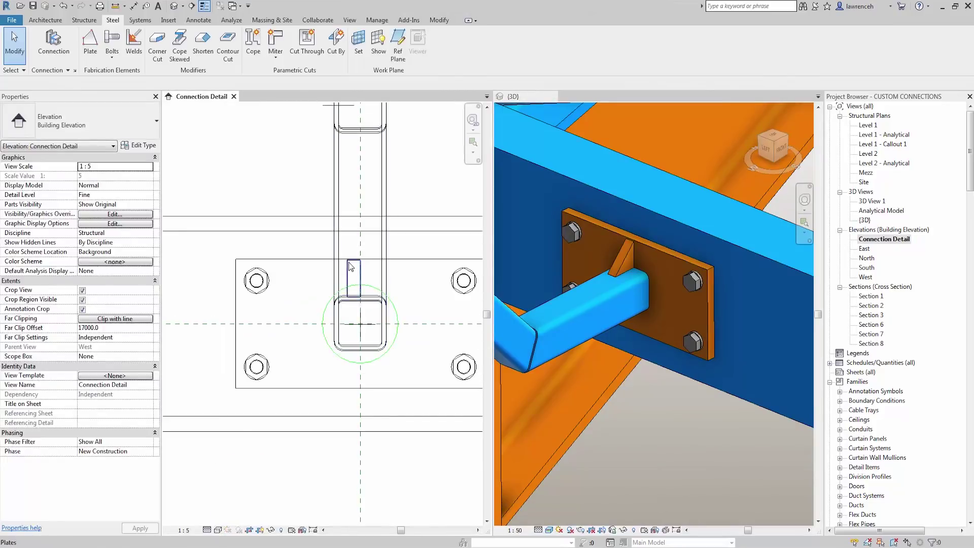
left_click(359, 275)
scroll(371, 269, "up", 2)
left_click(183, 54)
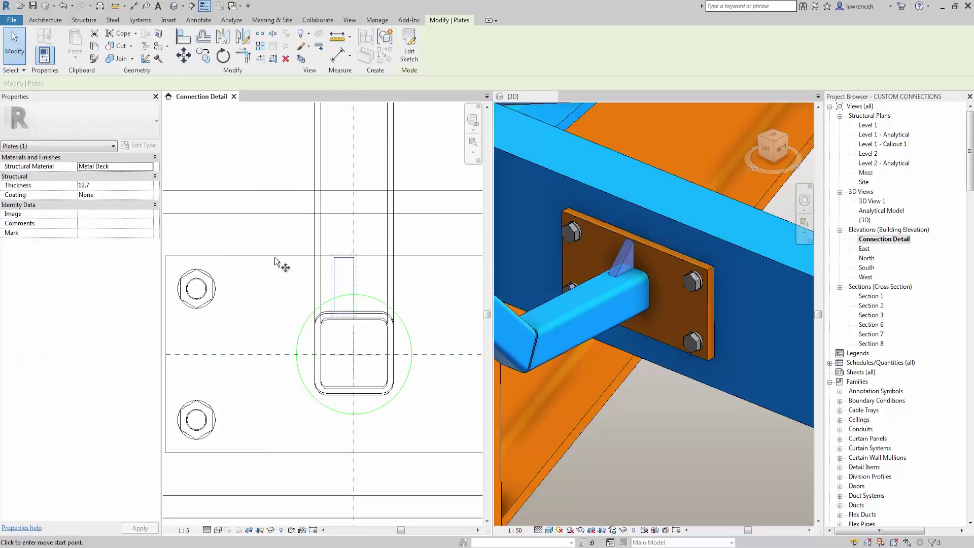
left_click(347, 257)
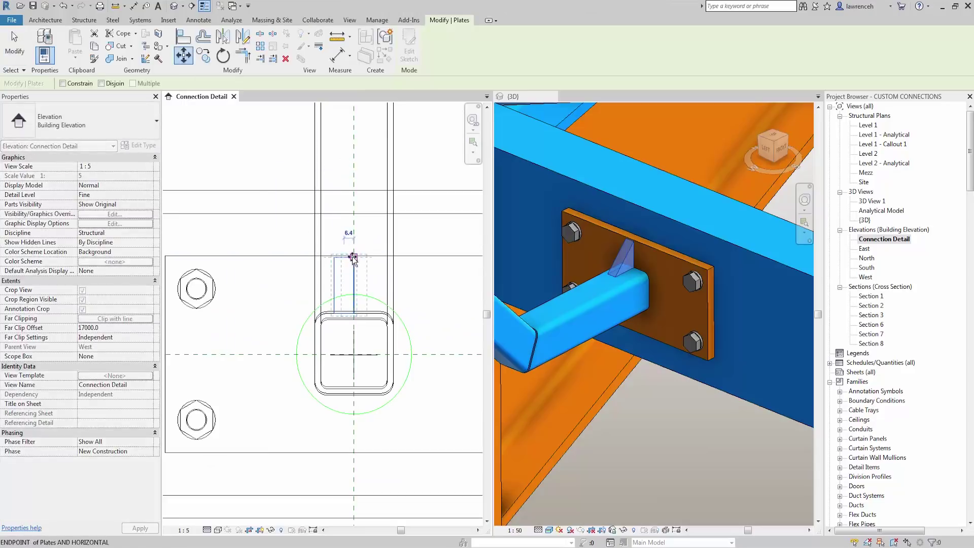
left_click(357, 257)
key("Escape")
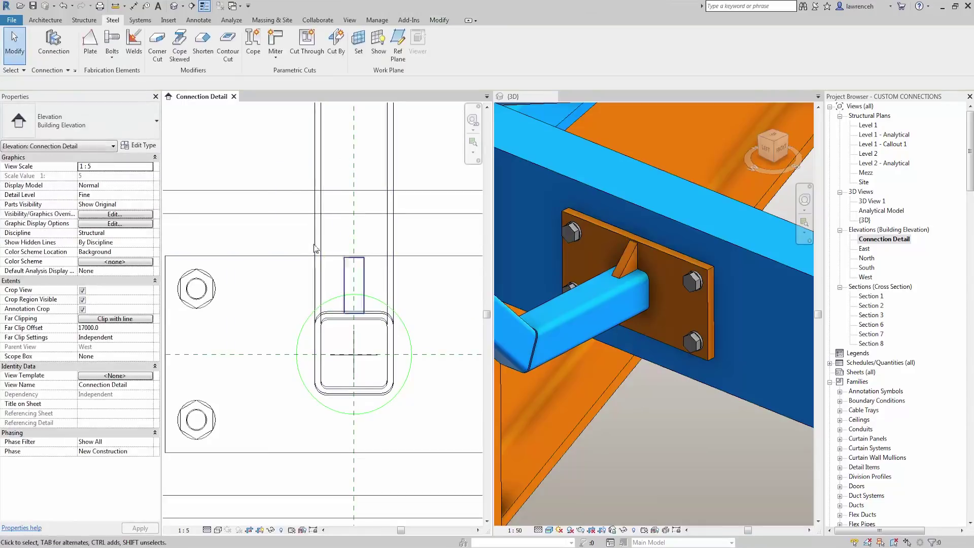
Mirror a copy of the gusset plate about the horizontal reference plane through the tube's centre
left_click(355, 282)
scroll(370, 279, "down", 1)
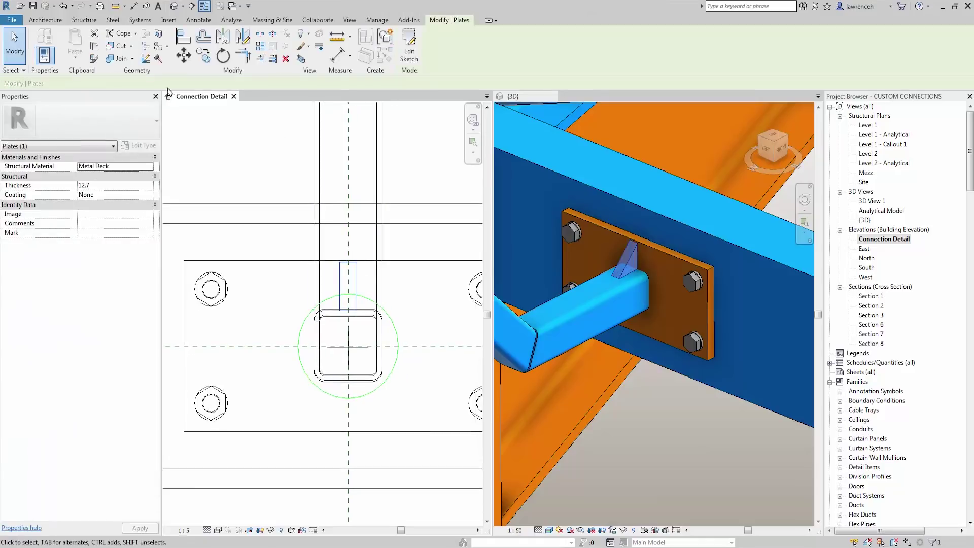
left_click(224, 41)
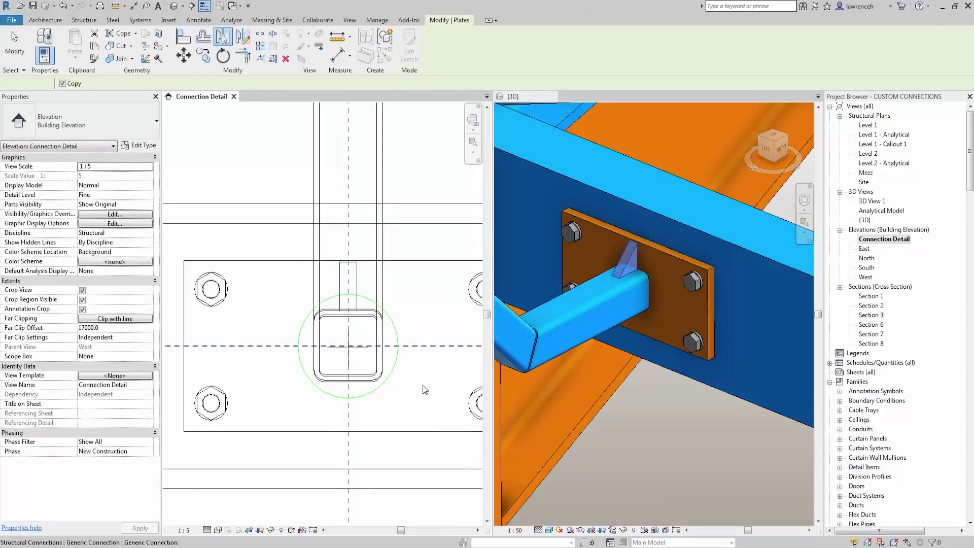
key("Escape")
Customize the generic connection between the PFC200x90x30 channel and the SHS50x50x4 tube as a custom connection named Pin Connector
middle_click_drag(704, 432, 695, 346, "shift")
scroll(680, 418, "down", 2)
left_click(694, 341)
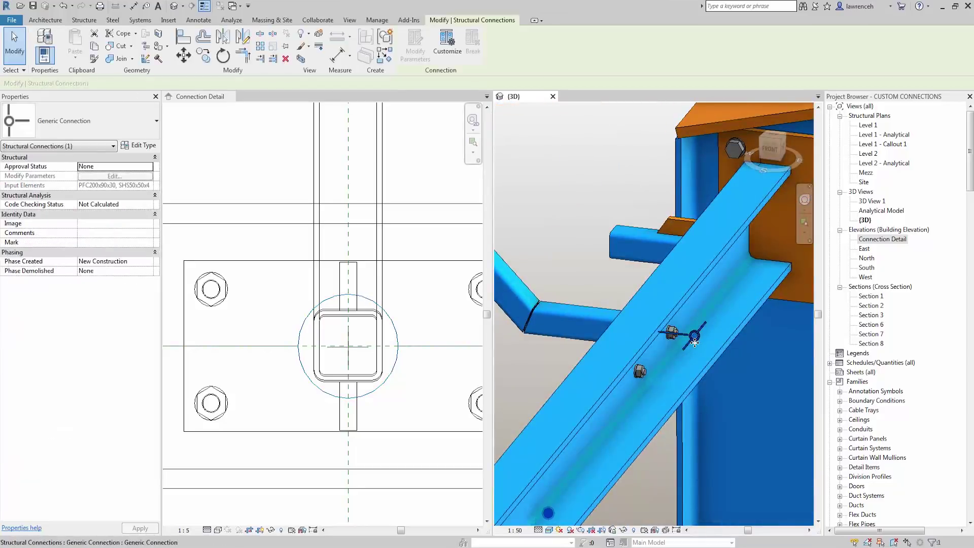
left_click(443, 52)
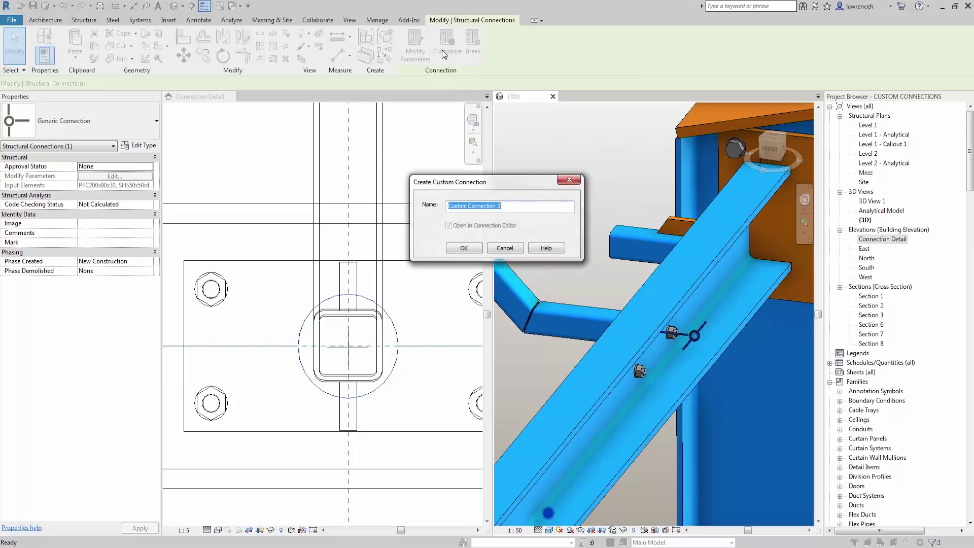
type("Pin Connector")
key("Return")
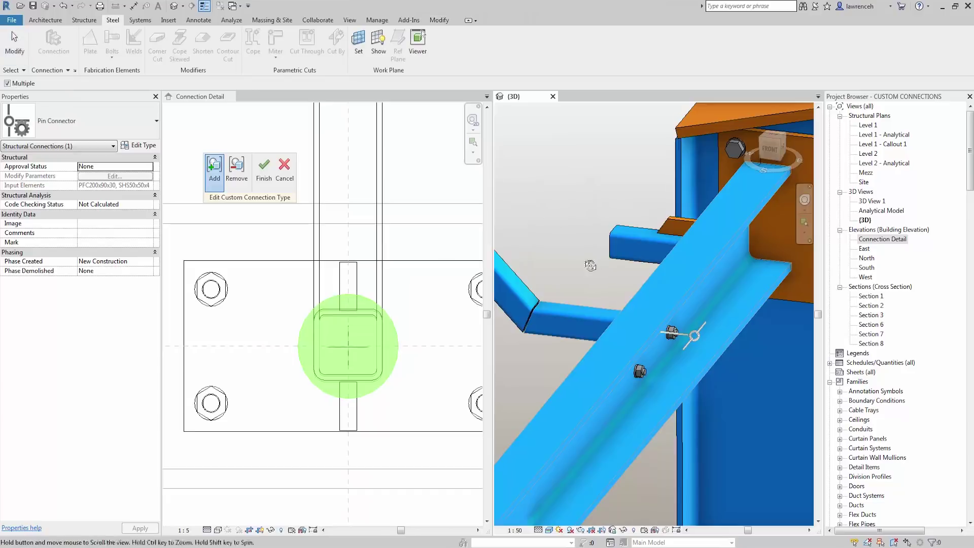
Add the end plate, its bolts and both gusset plates to the Pin Connector, finish editing, and select the connection to check its parts
middle_click_drag(591, 266, 701, 289, "shift")
left_click(431, 294)
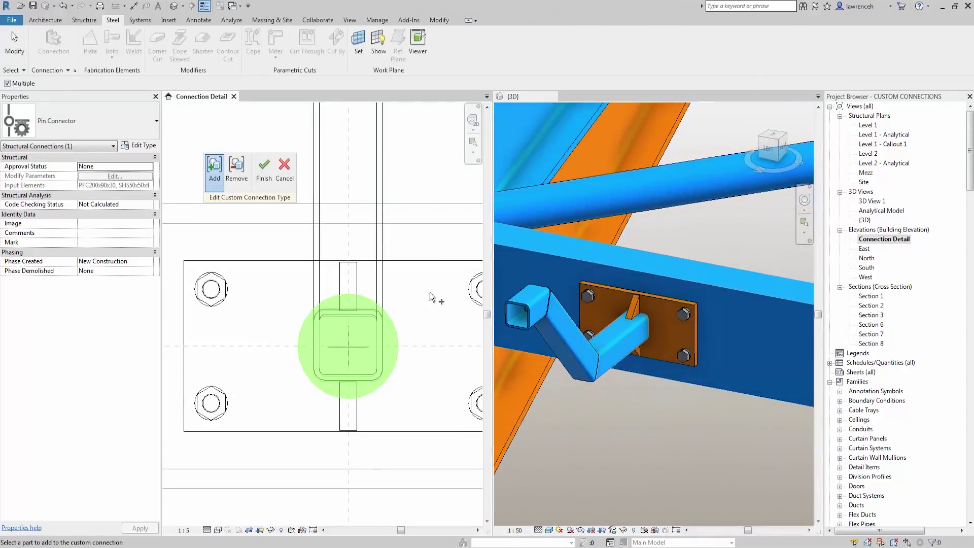
scroll(434, 284, "down", 2)
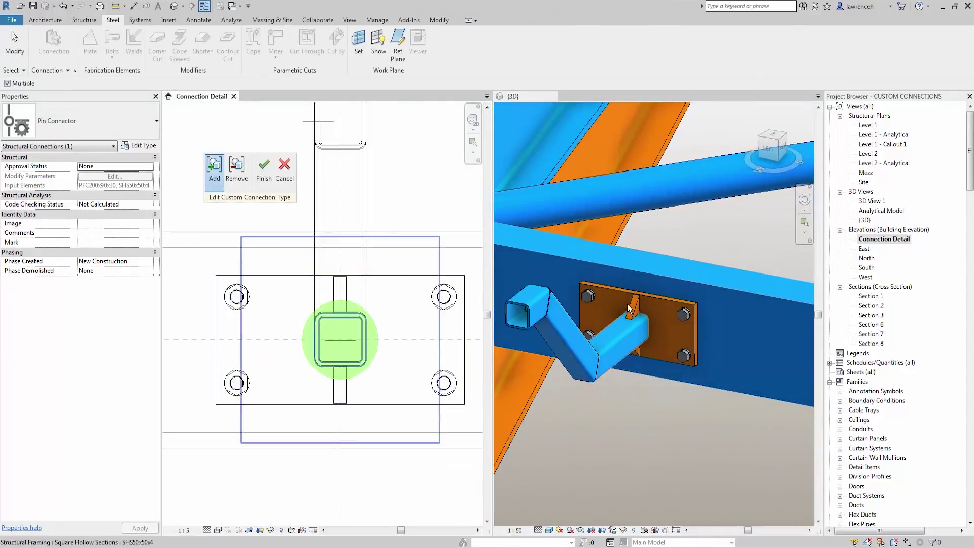
left_click(629, 337)
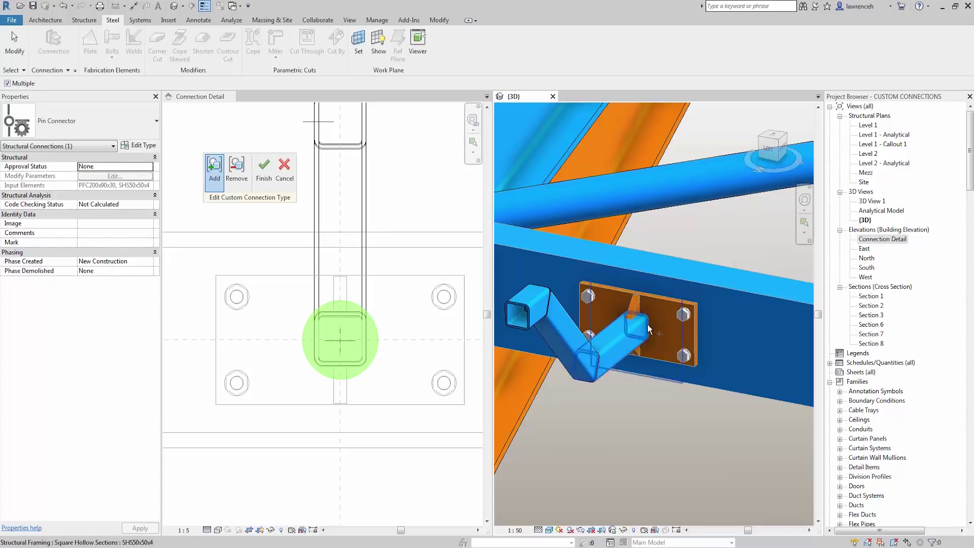
middle_click_drag(700, 369, 649, 330, "shift")
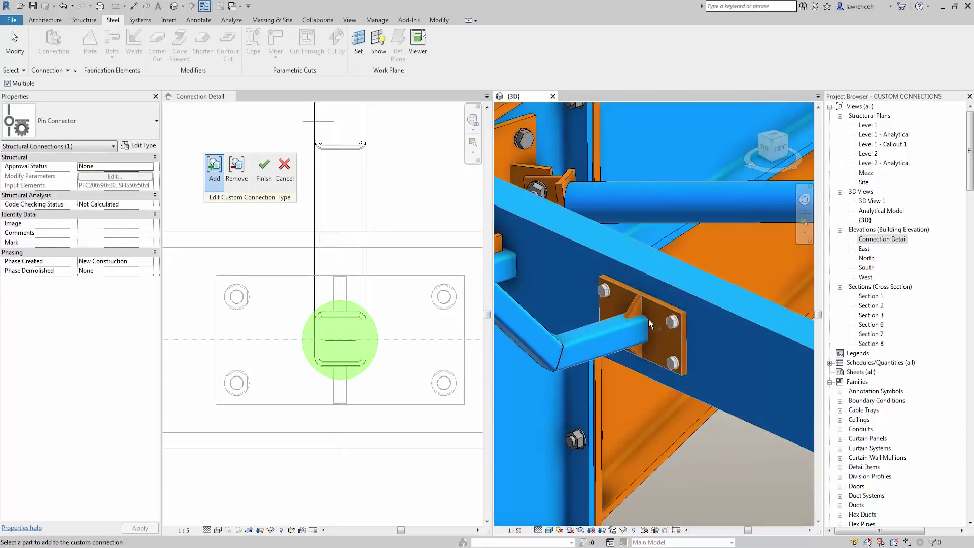
scroll(649, 326, "down", 1)
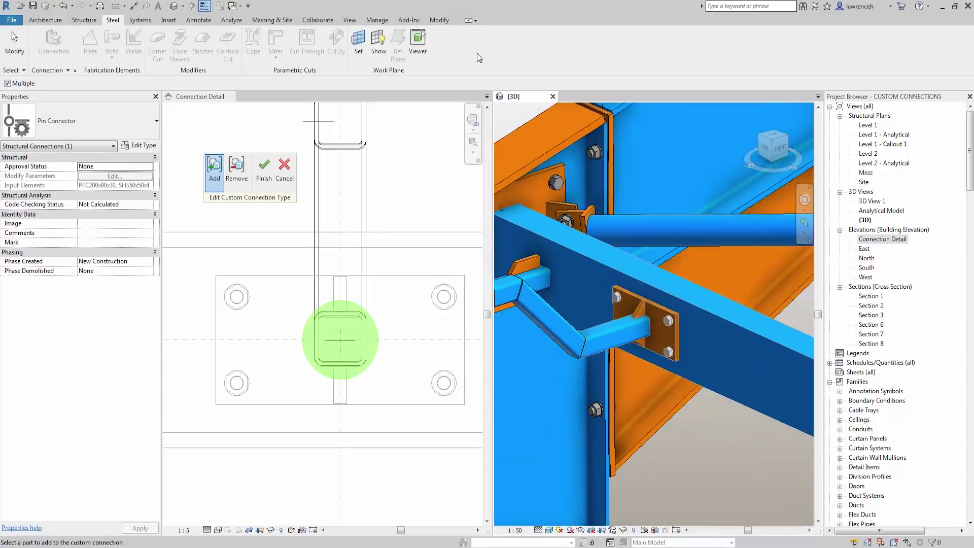
left_click(263, 180)
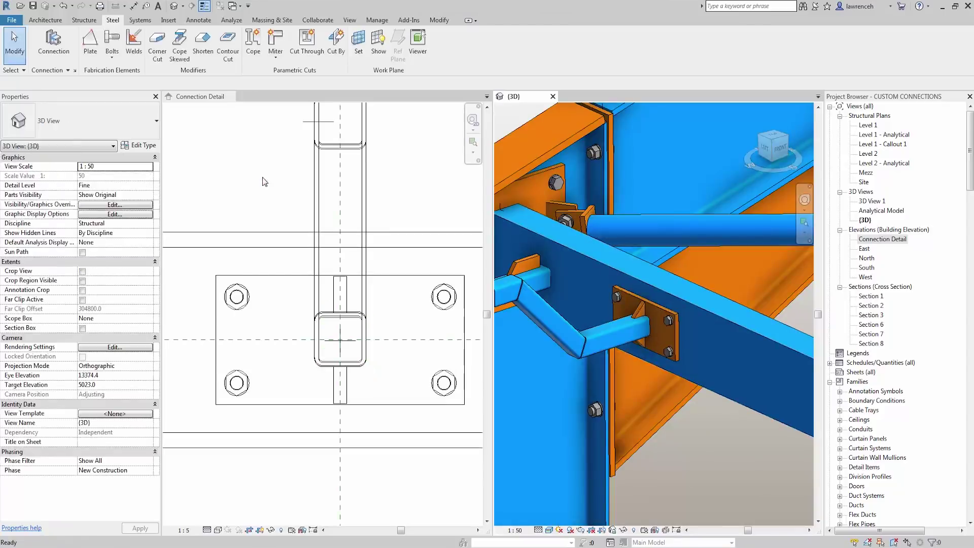
left_click(677, 351)
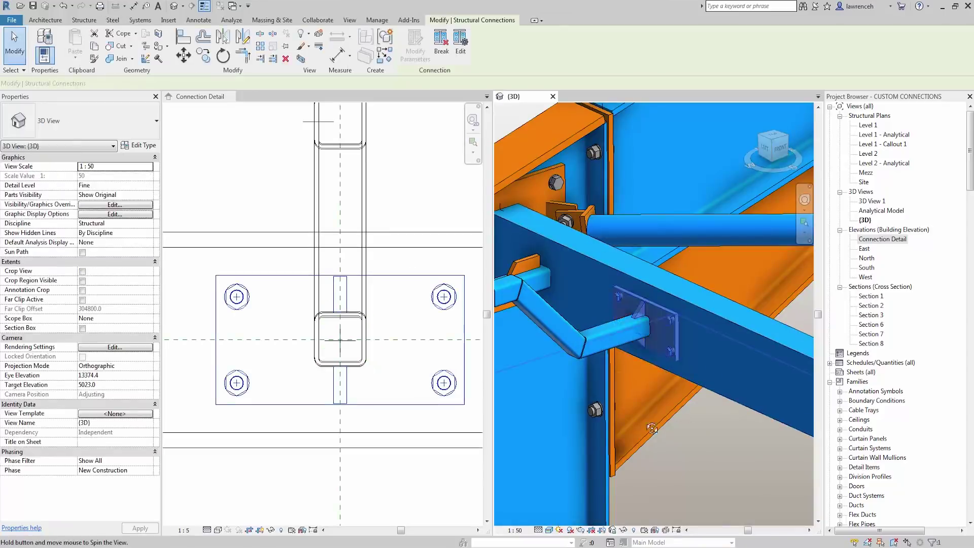
middle_click_drag(677, 351, 628, 419, "shift")
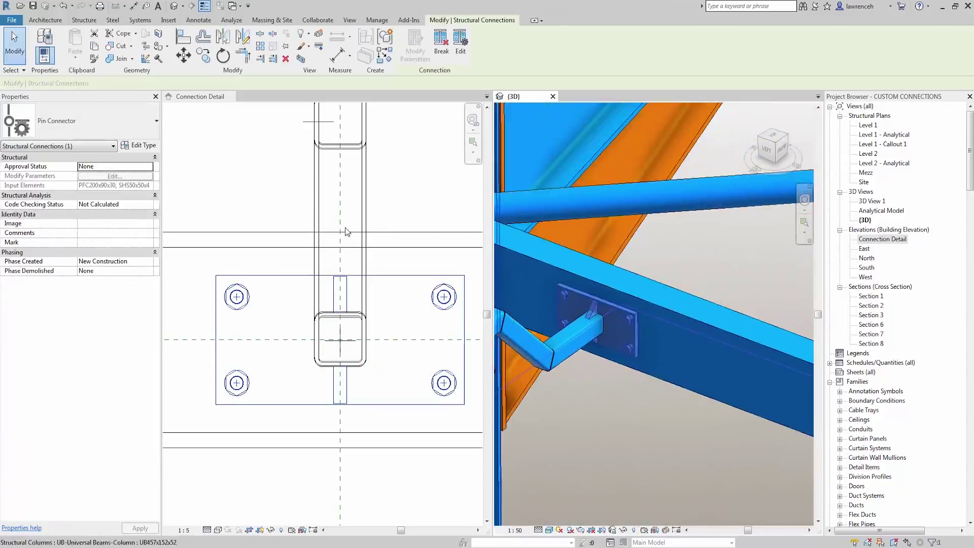
scroll(356, 232, "down", 2)
middle_click_drag(454, 316, 338, 377)
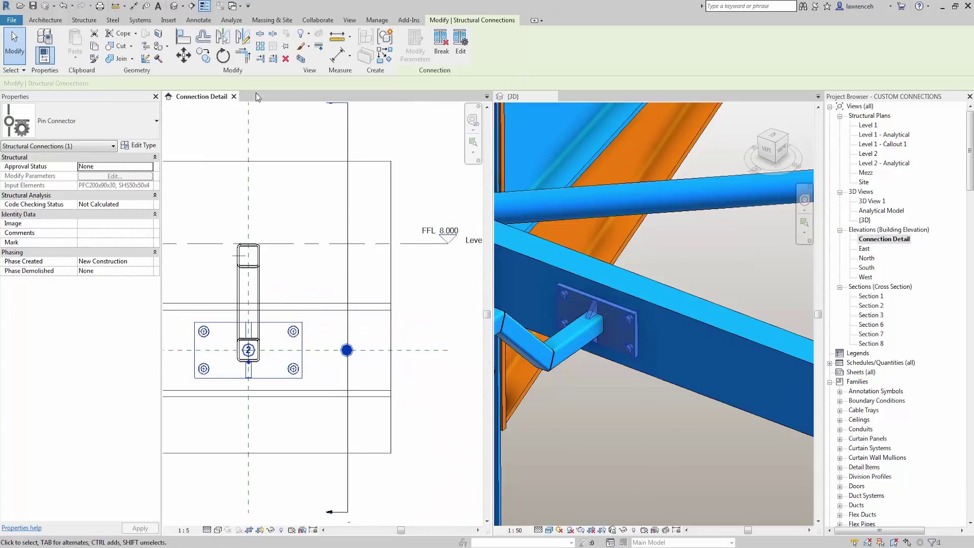
Close the Connection Detail view and open the Site structural plan
left_click(234, 97)
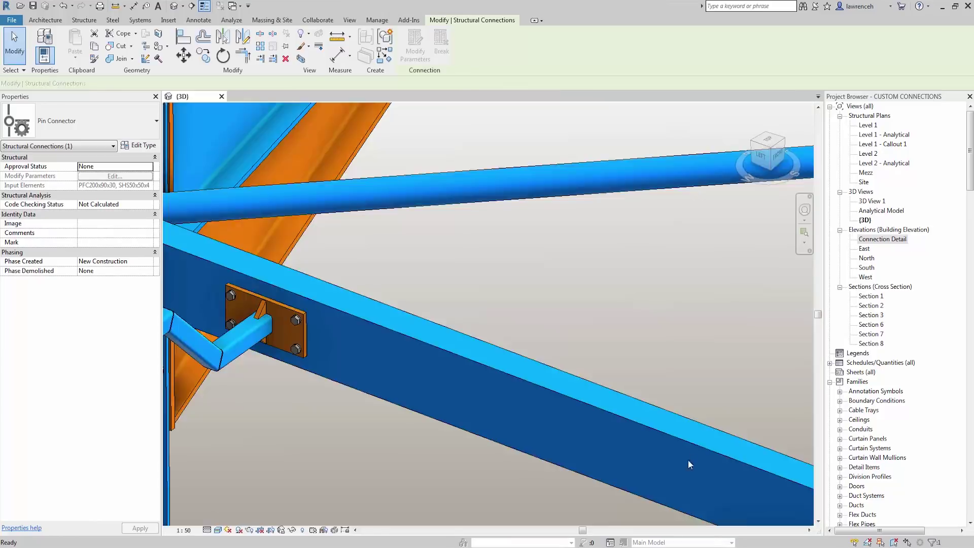
middle_click_drag(608, 296, 674, 311)
scroll(642, 313, "down", 1)
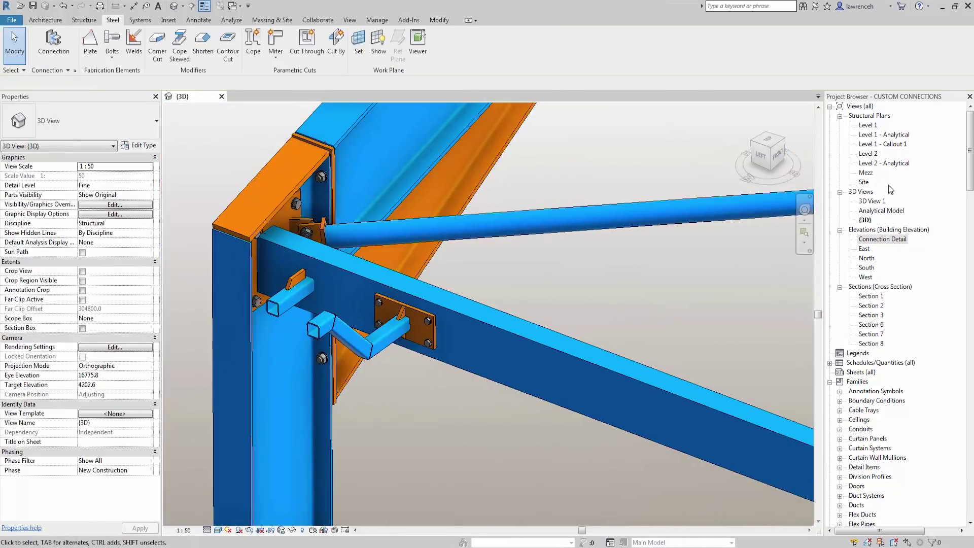
left_click(864, 183)
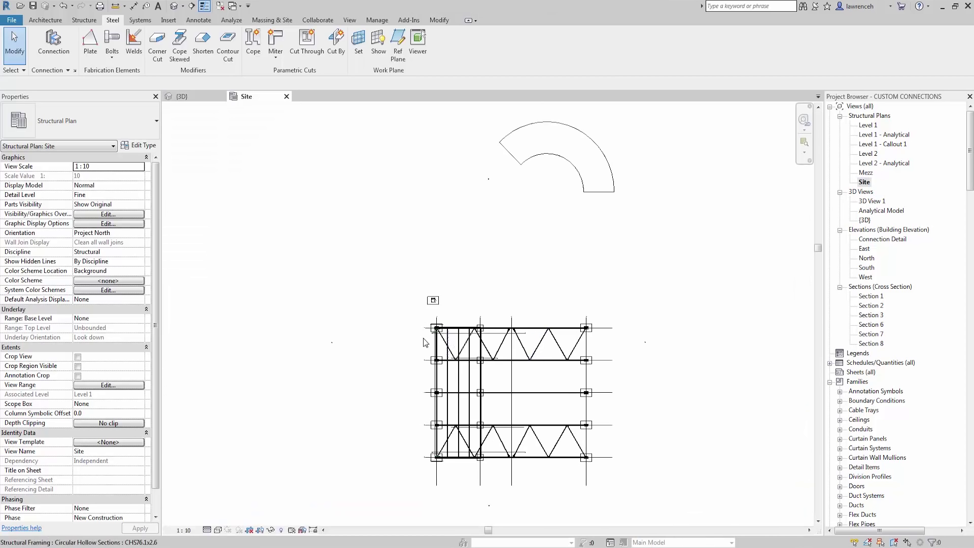
Copy the SHS bracket near grid A together with its Pin Connector 400 mm down along the channel in the Site plan
scroll(425, 343, "up", 10)
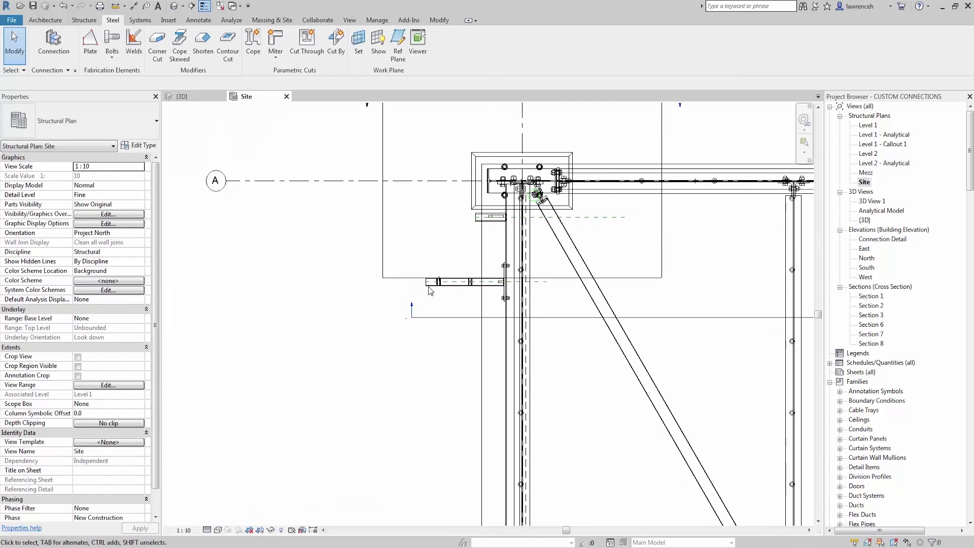
left_click_drag(416, 244, 519, 321)
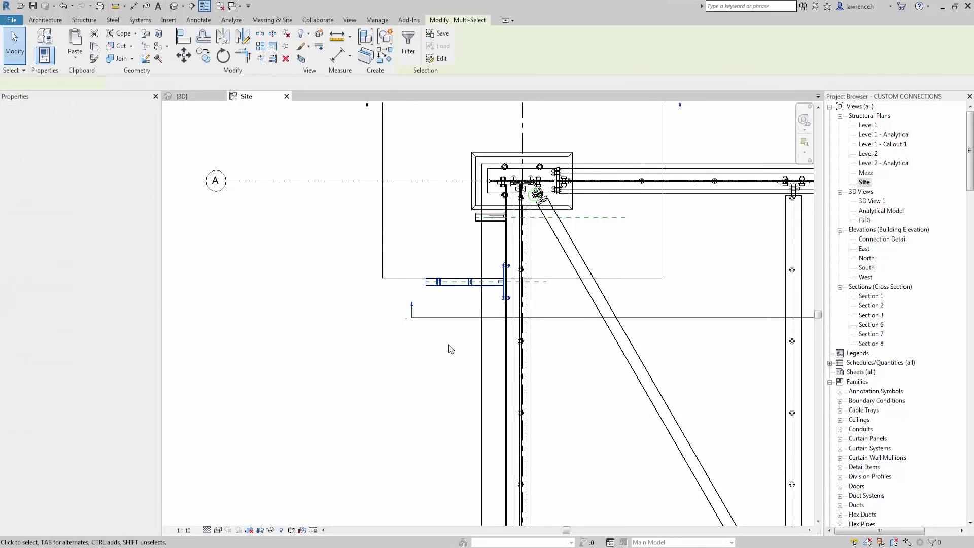
left_click(198, 56)
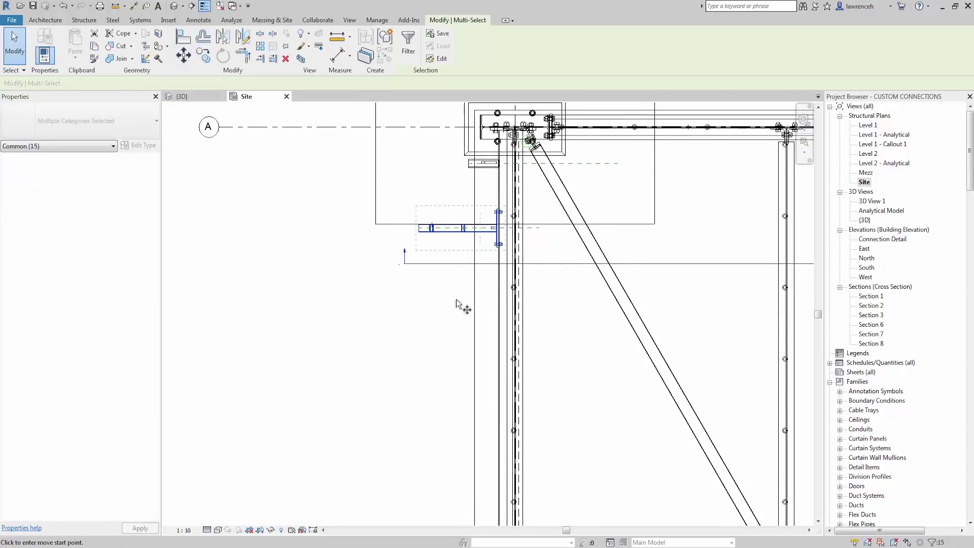
left_click(435, 272)
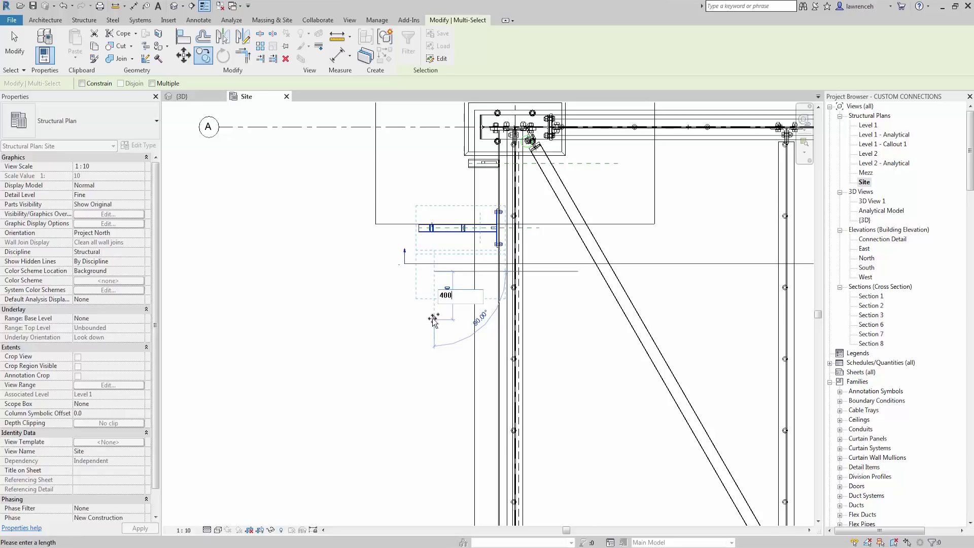
key("Return")
key("Escape")
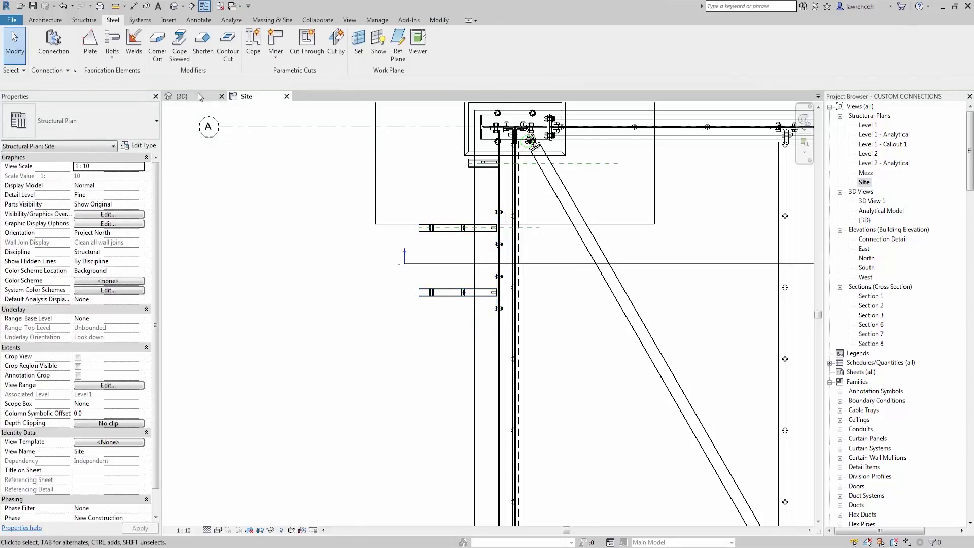
Open the {3D} view and select the copied bracket's Pin Connector to inspect its plate, bolts and gussets
left_click(181, 97)
middle_click_drag(659, 297, 546, 296, "shift")
left_click(533, 347)
scroll(525, 371, "up", 4)
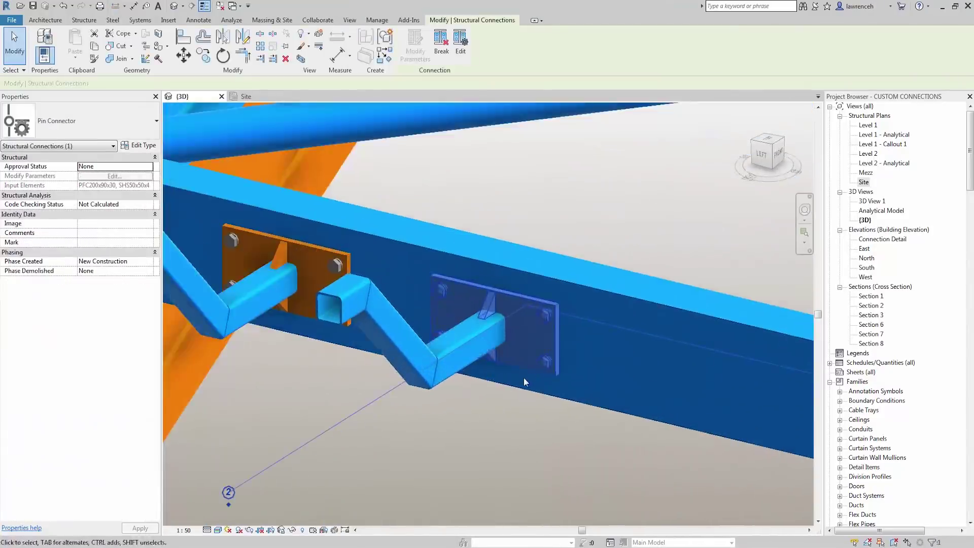
middle_click_drag(526, 383, 491, 410, "shift")
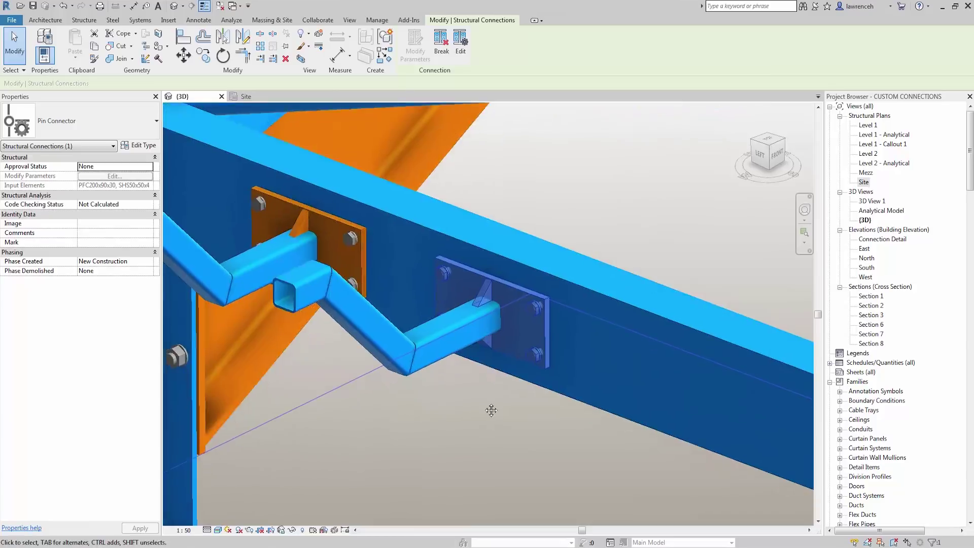
Try to remove the gusset plates from the Pin Connector definition and update all of its instances
left_click(460, 43)
middle_click_drag(485, 195, 502, 178)
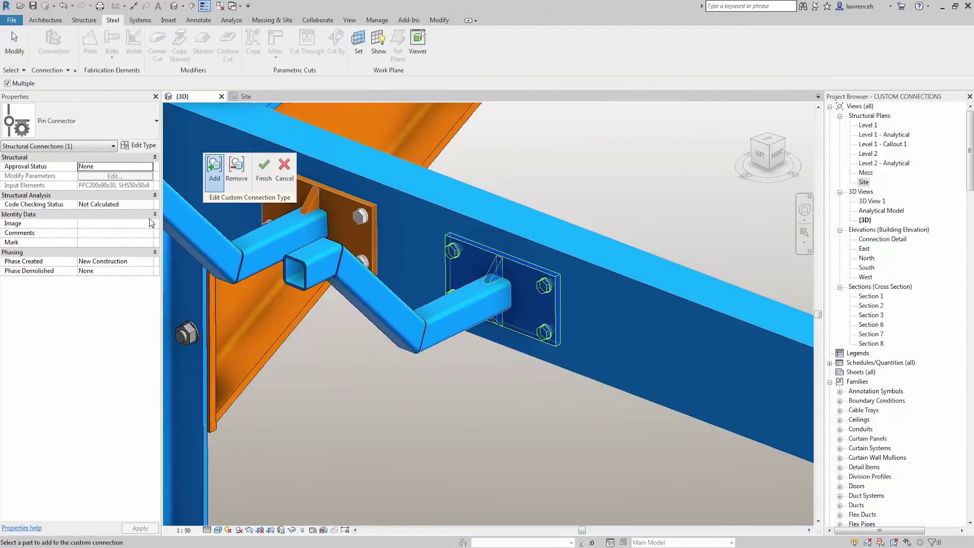
left_click(239, 183)
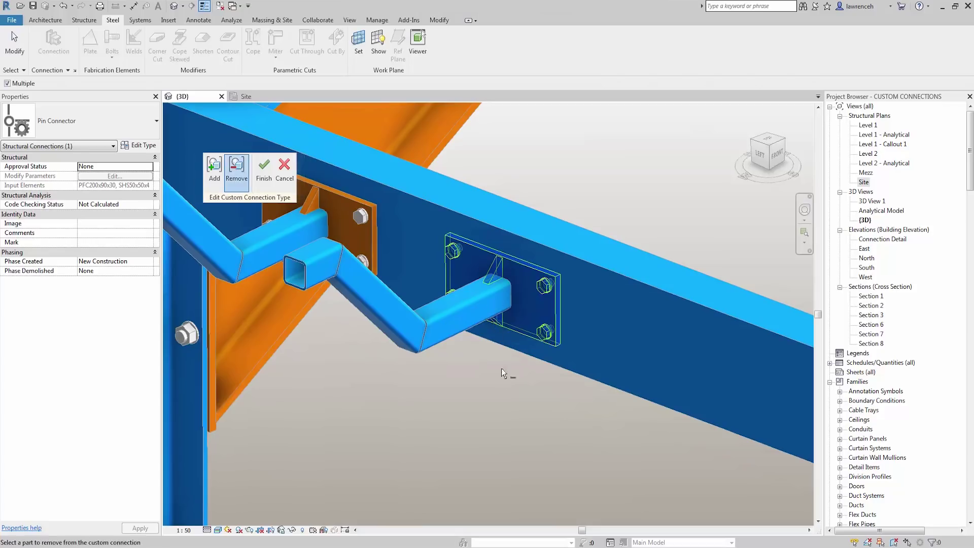
left_click(477, 276)
left_click(264, 168)
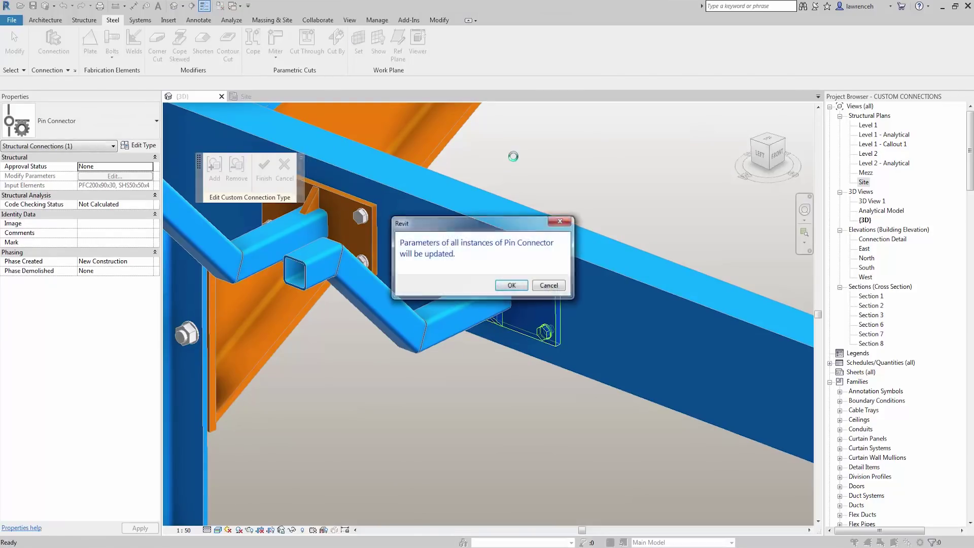
left_click(512, 285)
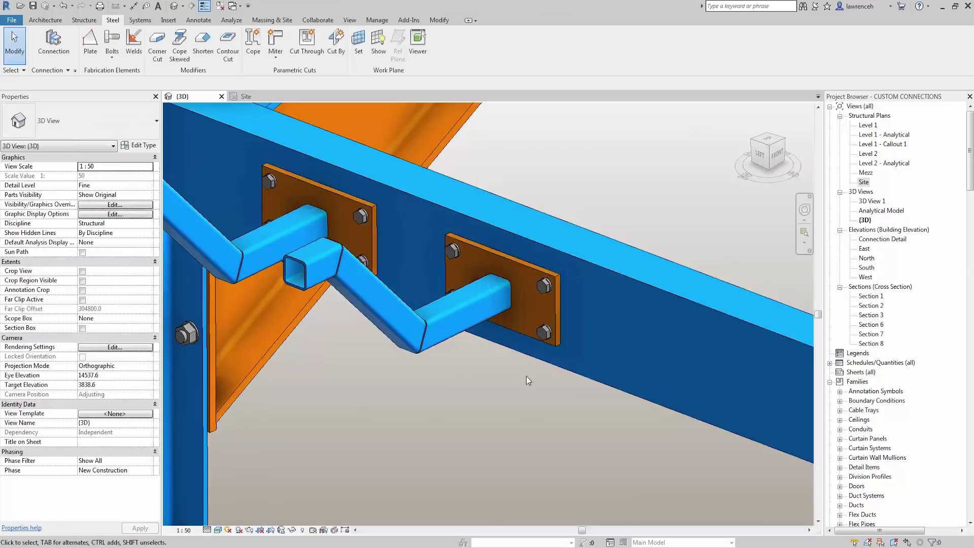
mouse_move(526, 376)
middle_mouse_down("shift")
mouse_move(563, 395)
mouse_move(530, 386)
middle_mouse_up("shift")
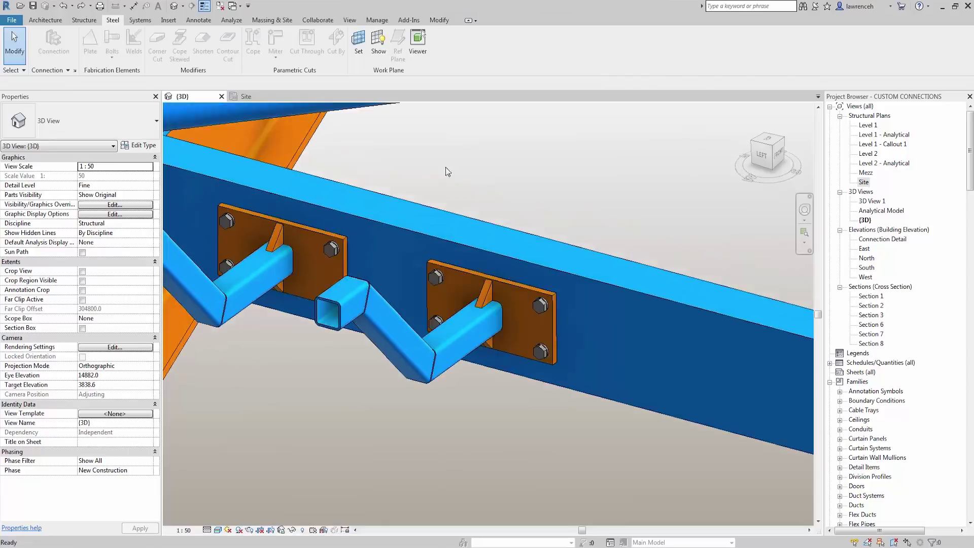
Break the copied Pin Connector so that its plates and bolts become individual elements
middle_click_drag(458, 156, 475, 147)
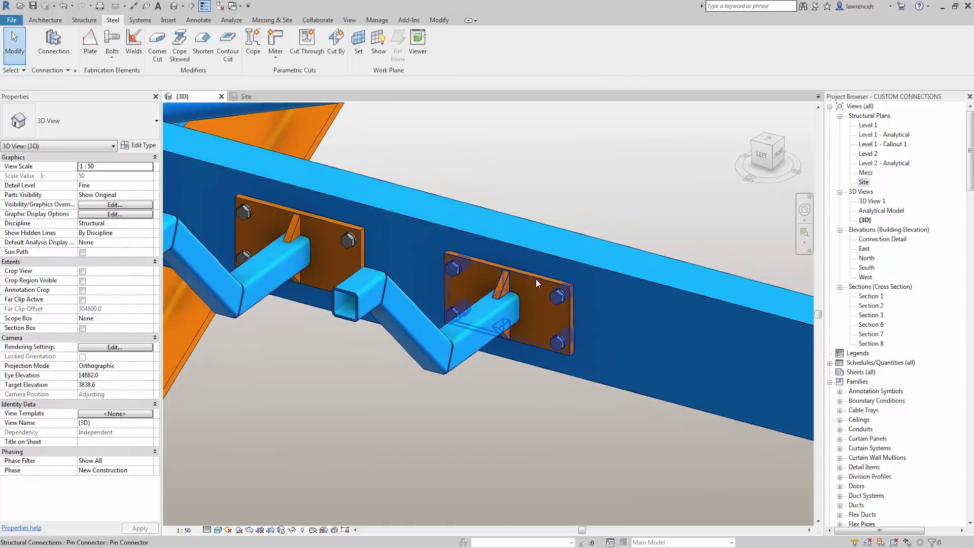
left_click(536, 279)
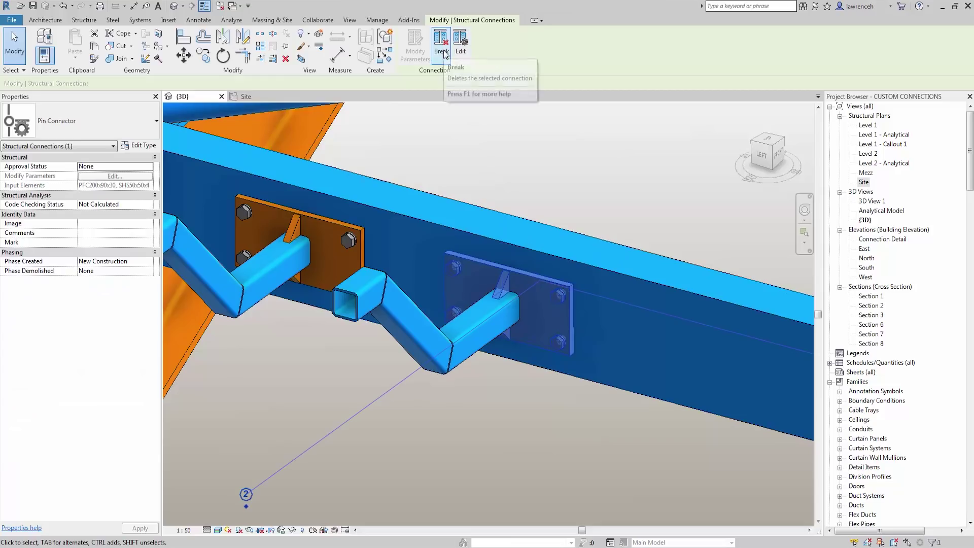
left_click(563, 123)
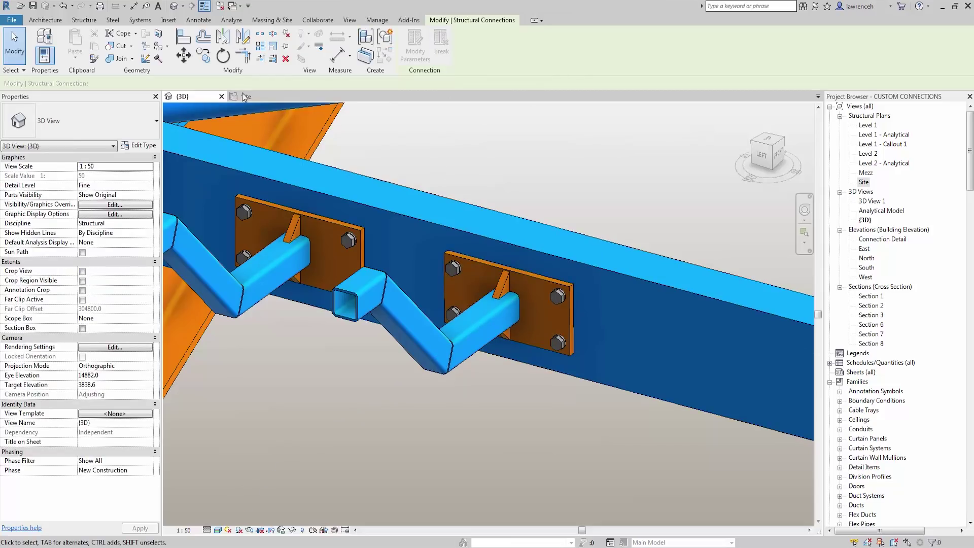
left_click(111, 21)
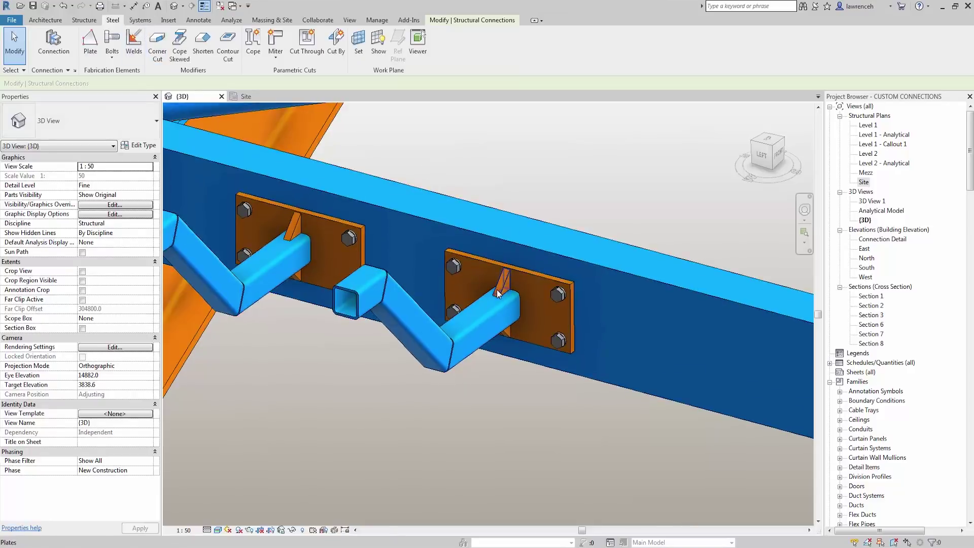
Edit the sketch of the broken connection's upper gusset plate, moving its sloped edge inward to a length of about 32 mm
left_click(509, 278)
scroll(518, 288, "up", 3)
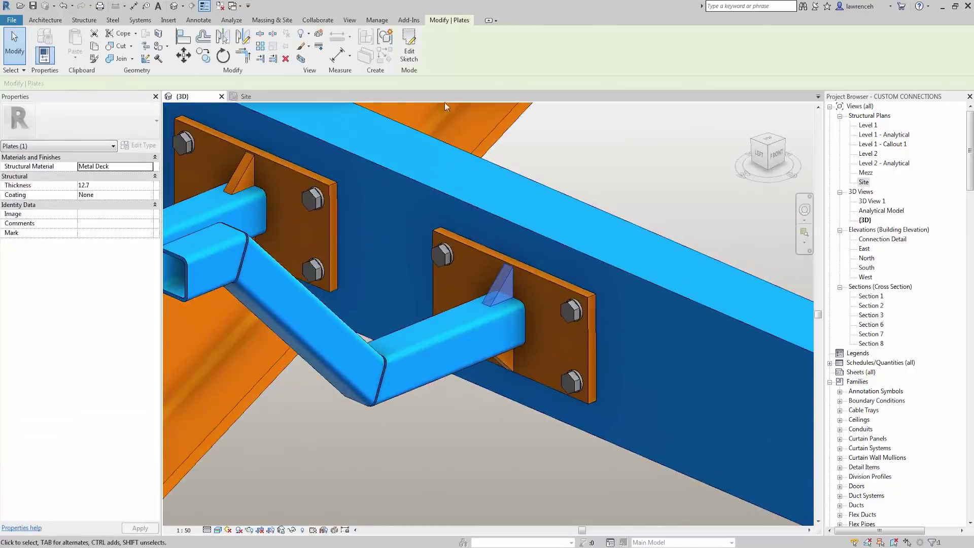
left_click(415, 59)
scroll(504, 277, "up", 3)
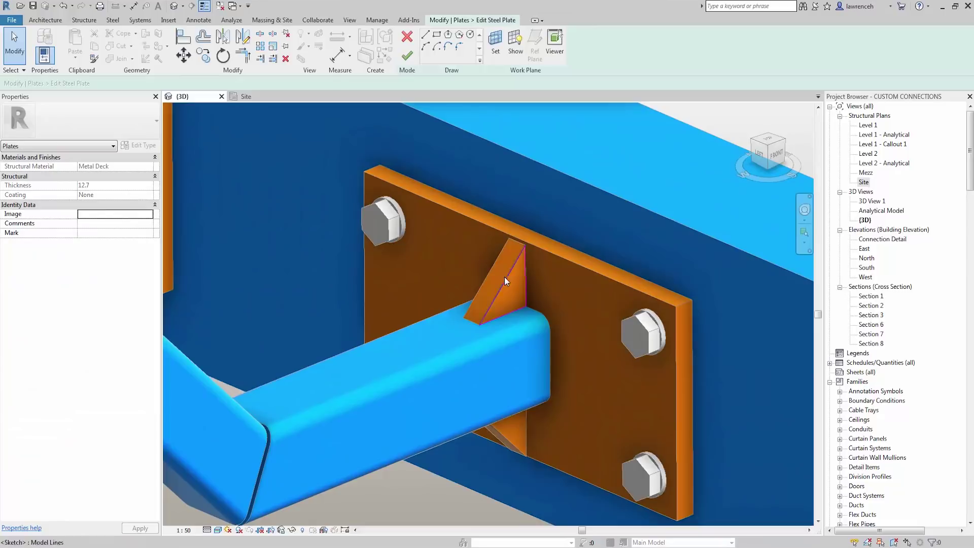
left_click(506, 281)
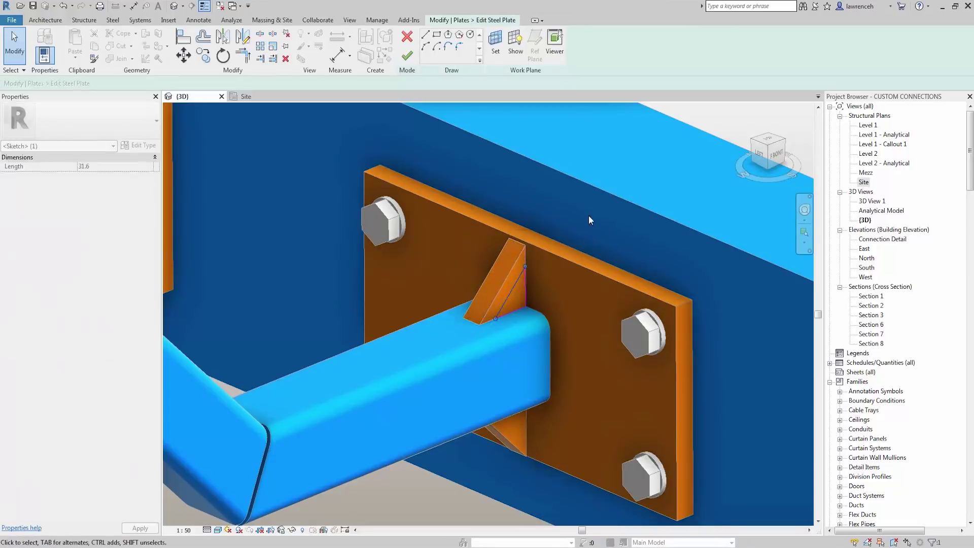
scroll(589, 216, "down", 2)
left_click(407, 55)
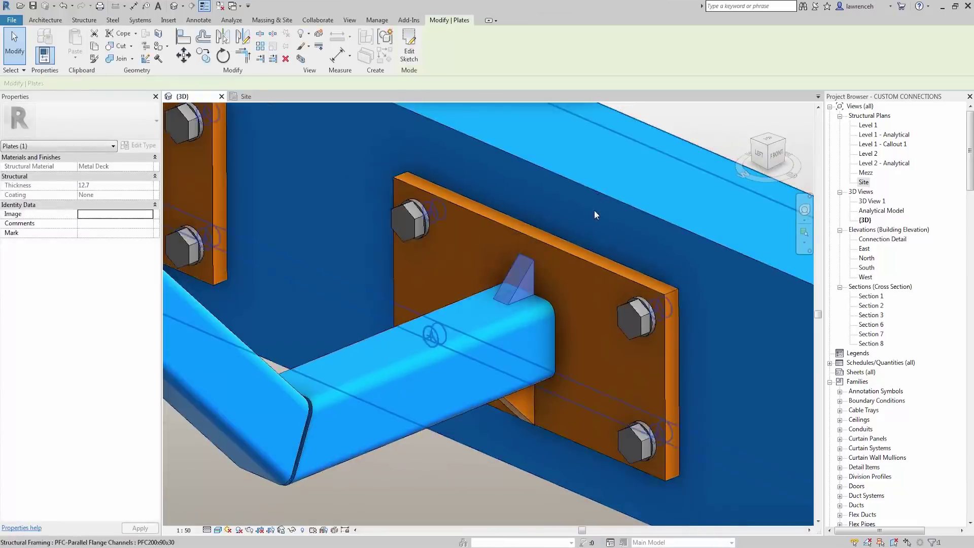
scroll(595, 210, "down", 2)
left_click(549, 472)
middle_click_drag(549, 471, 559, 397, "shift")
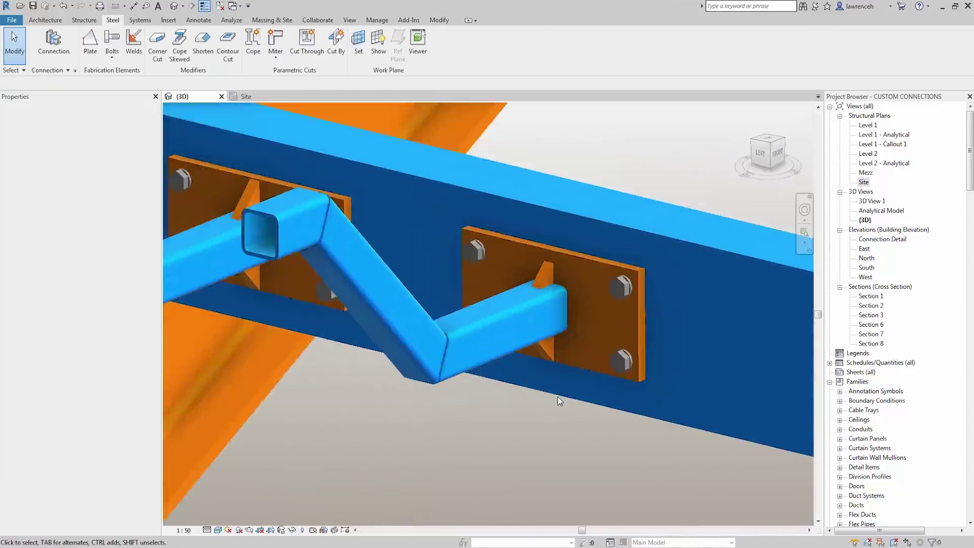
Open the Connection Detail elevation of the bracket
scroll(558, 397, "down", 3)
scroll(562, 448, "up", 1)
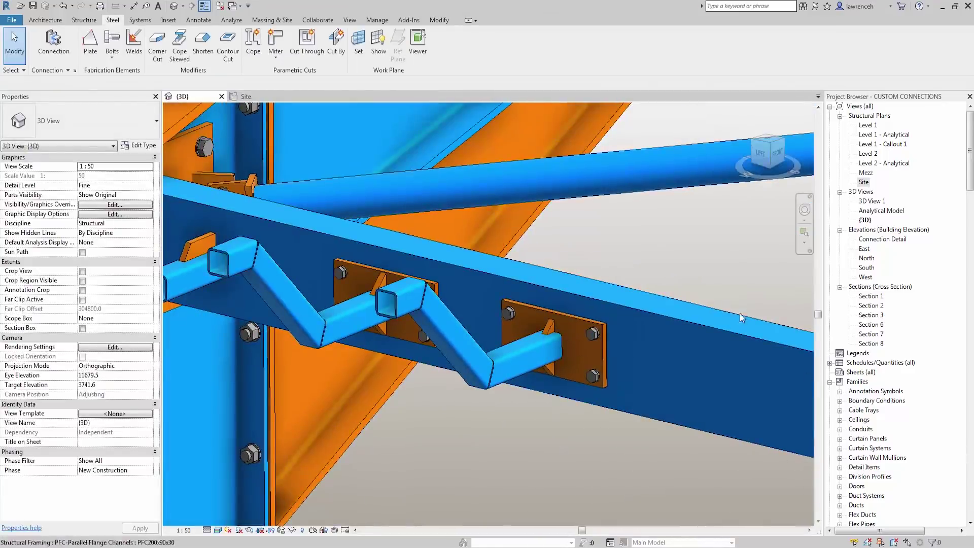
middle_click_drag(723, 252, 751, 248)
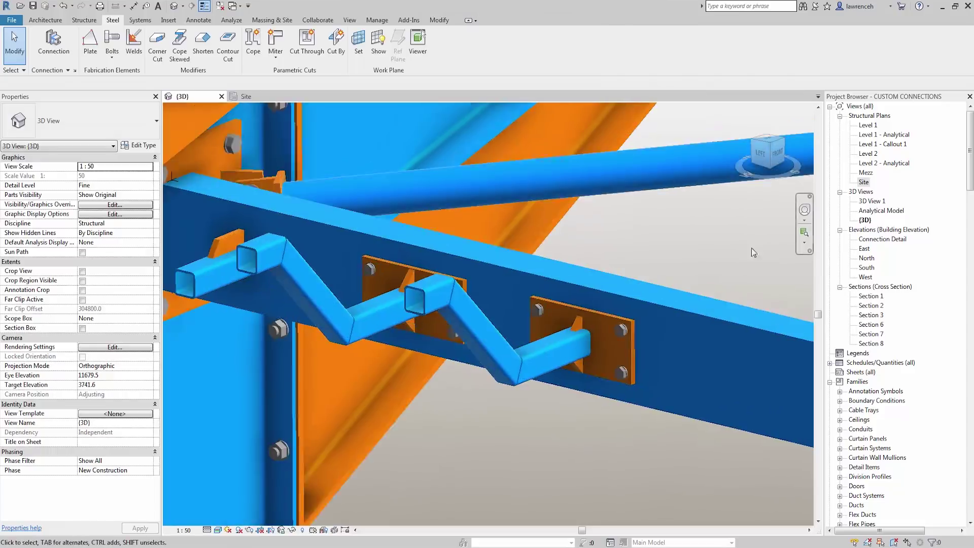
left_click(905, 239)
double_click(896, 243)
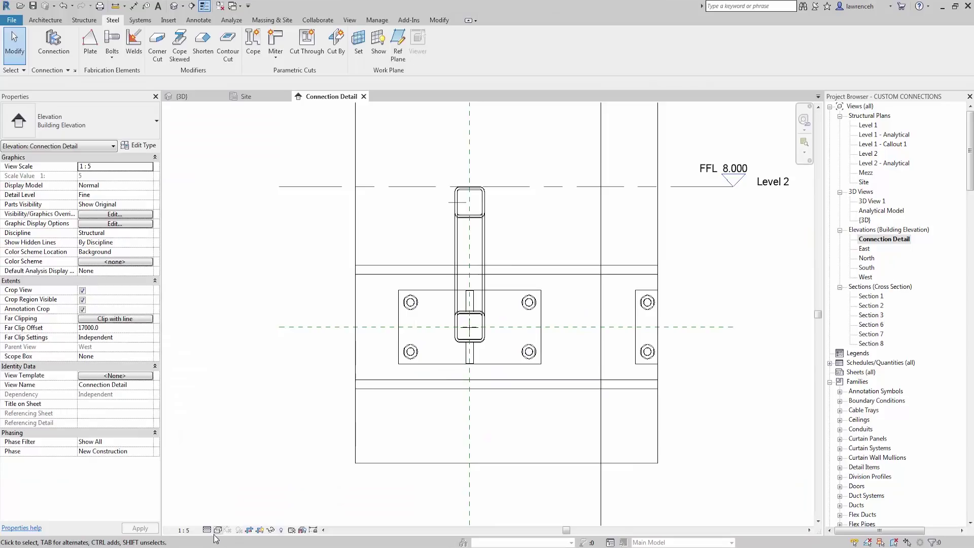
Add aligned dimensions from the channel's lower edge through the horizontal reference plane to its upper edge
scroll(426, 411, "up", 3)
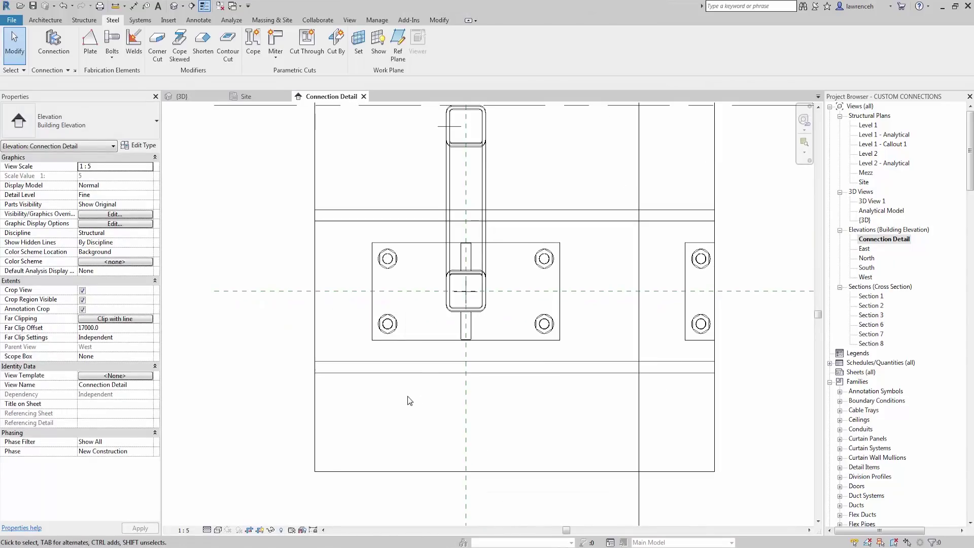
key("d")
key("i")
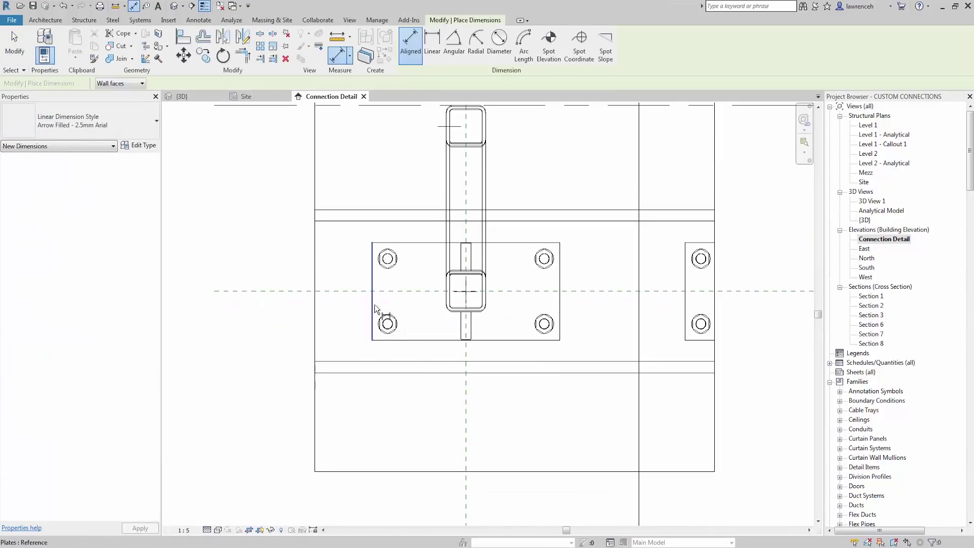
left_click(412, 374)
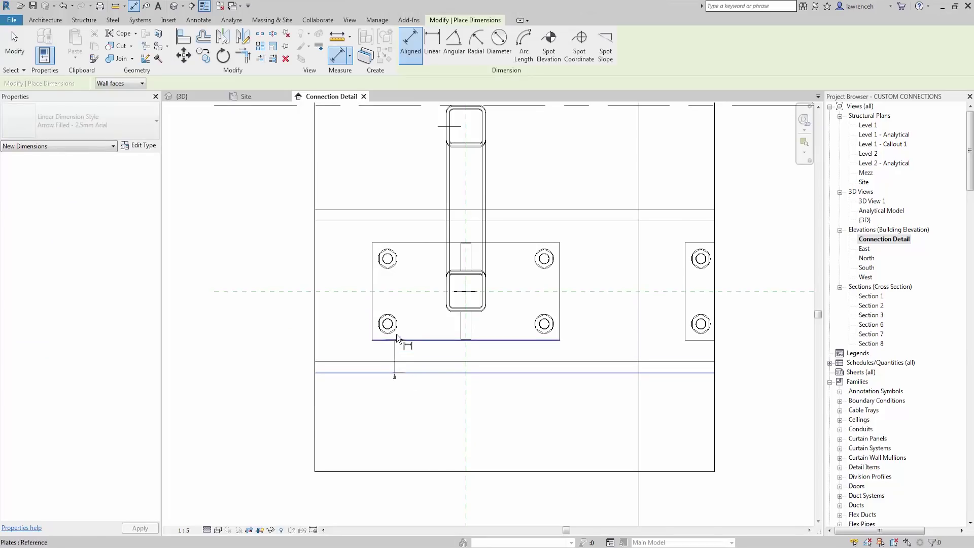
left_click(412, 292)
left_click(409, 211)
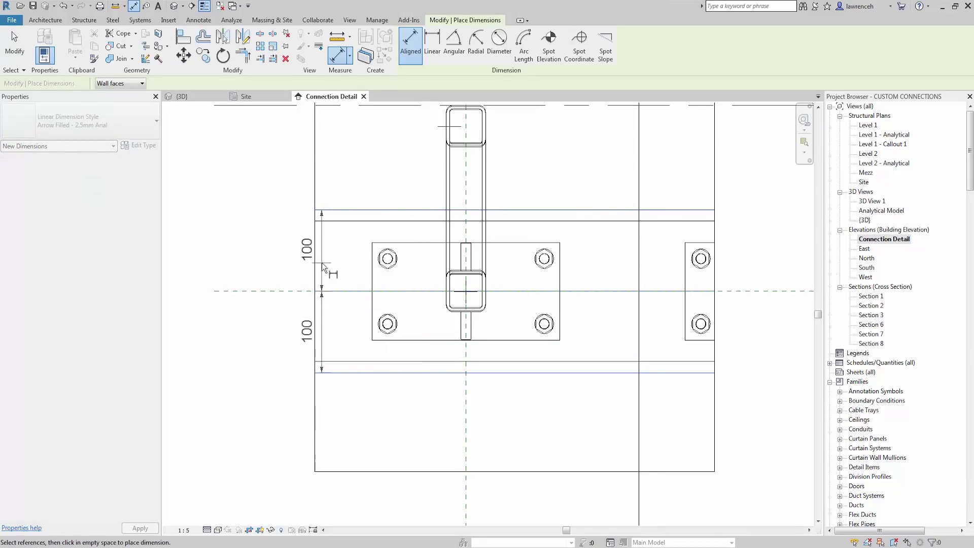
left_click(285, 267)
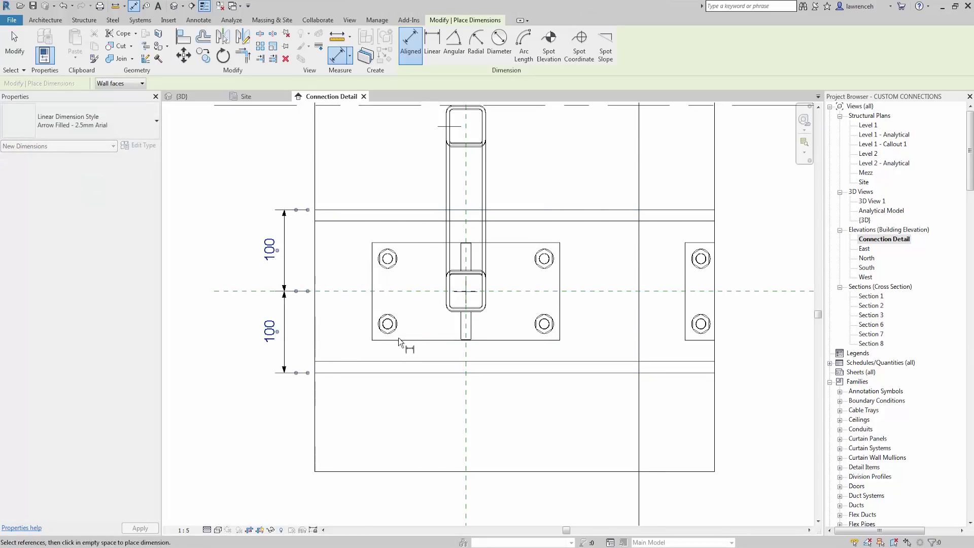
Dimension the end plate's height and the vertical spacing between its two bolts on the near side of that dimension
left_click(399, 340)
left_click(404, 243)
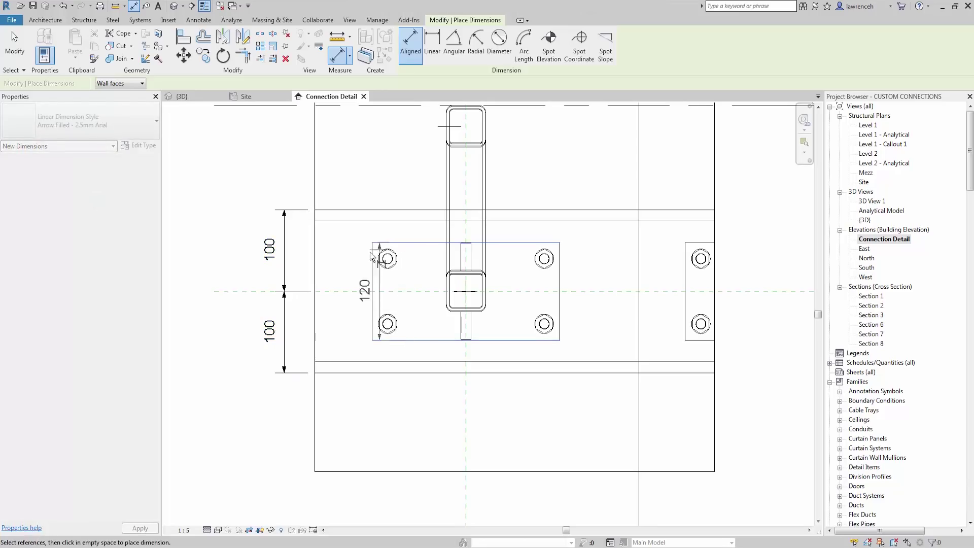
left_click(337, 262)
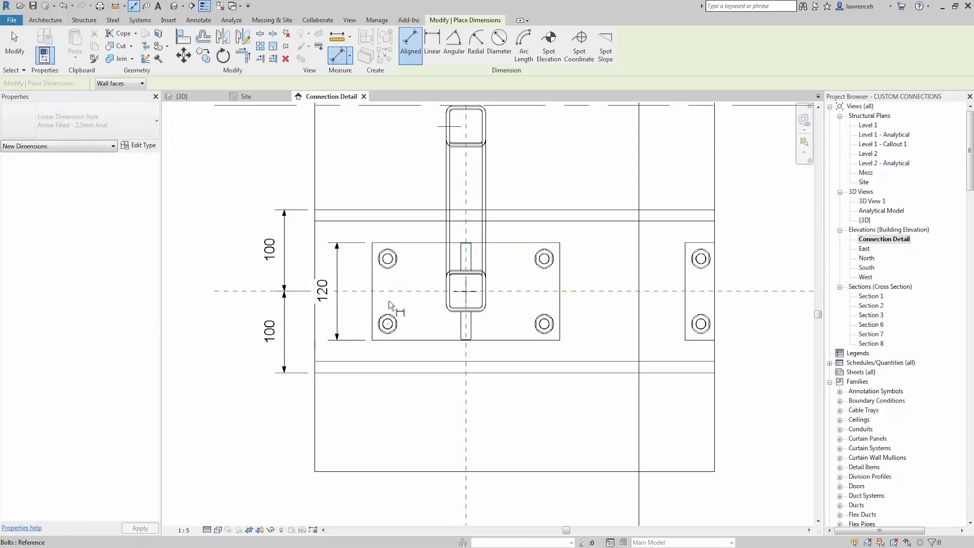
left_click(388, 258)
left_click(354, 298)
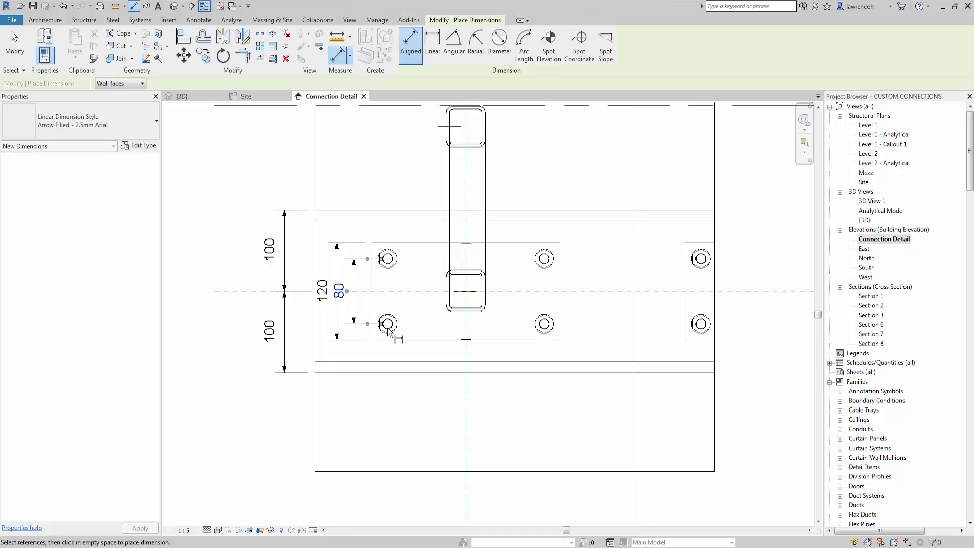
Dimension the horizontal spacing of the lower bolts about the vertical reference plane, placing the dimension string below the channel
left_click(388, 329)
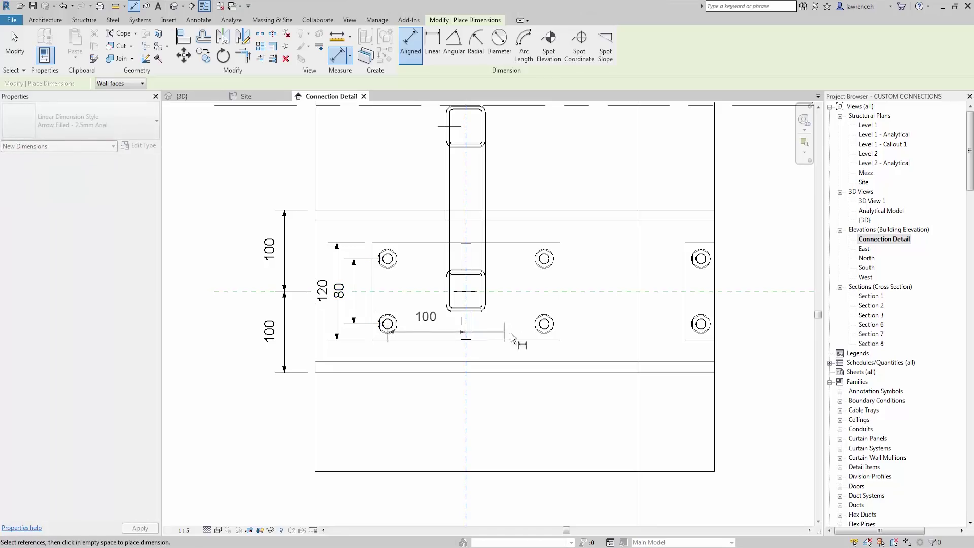
left_click(544, 327)
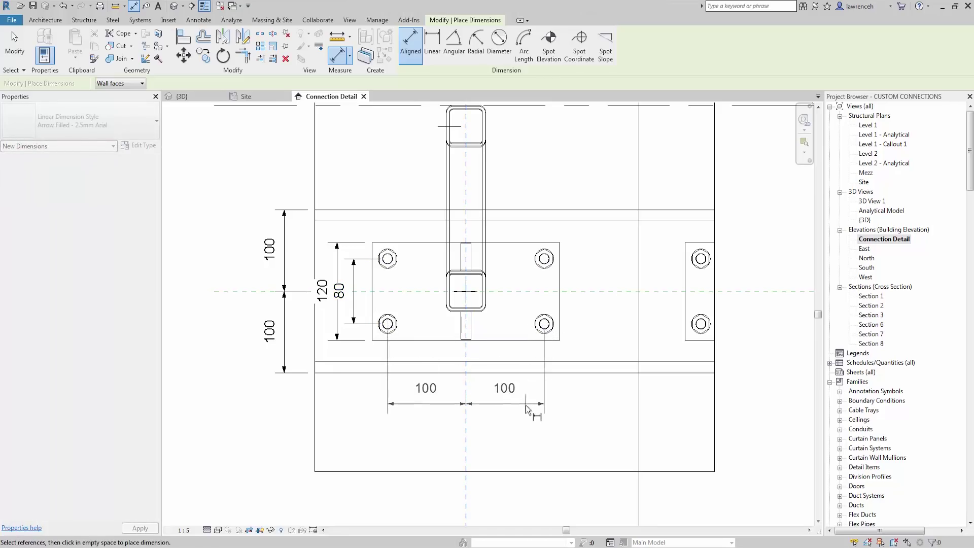
left_click(466, 405)
Dimension the thickness of the vertical fin plate below the bracket, placing the dimension above the horizontal bolt-spacing string
left_click(462, 334)
left_click(469, 333)
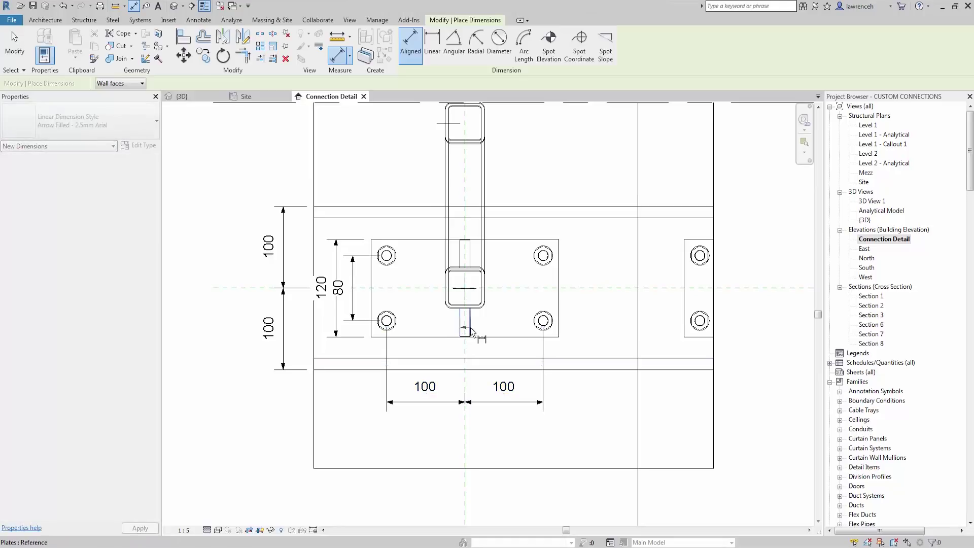
left_click(478, 384)
scroll(500, 373, "down", 2)
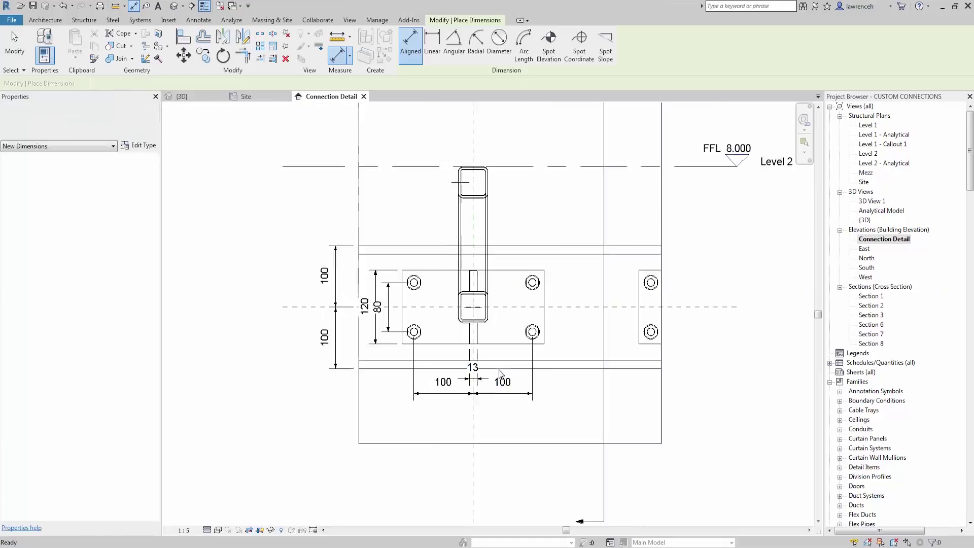
key("Escape")
Set the Connection Detail elevation's visual style to Hidden Line
middle_click_drag(497, 379, 450, 413)
scroll(421, 441, "down", 1)
left_click(221, 530)
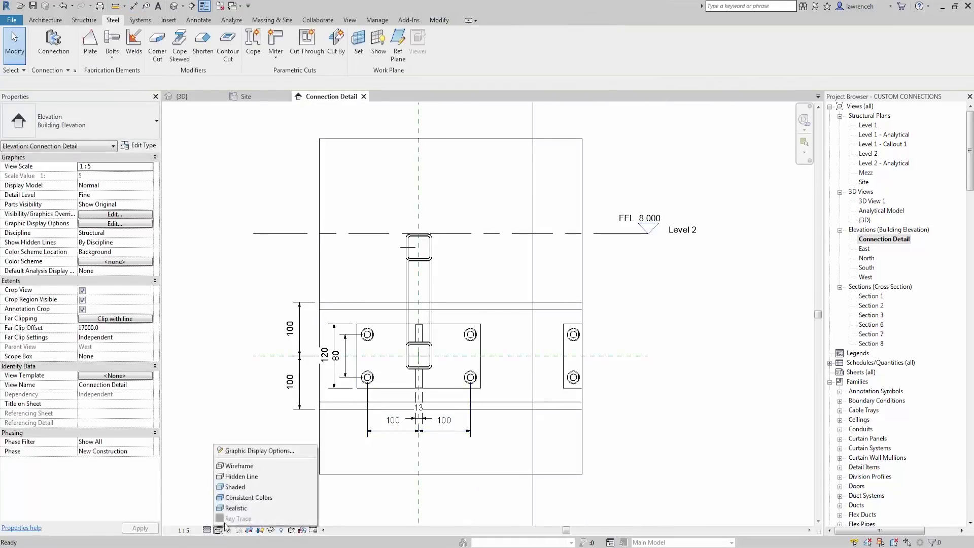
left_click(241, 474)
middle_click_drag(515, 431, 485, 443)
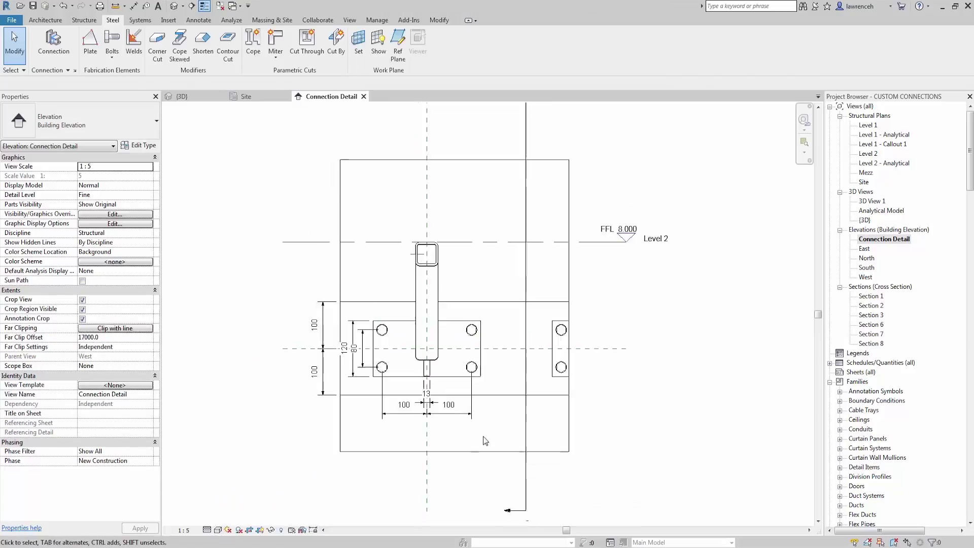
scroll(485, 444, "up", 1)
middle_click_drag(588, 405, 597, 428)
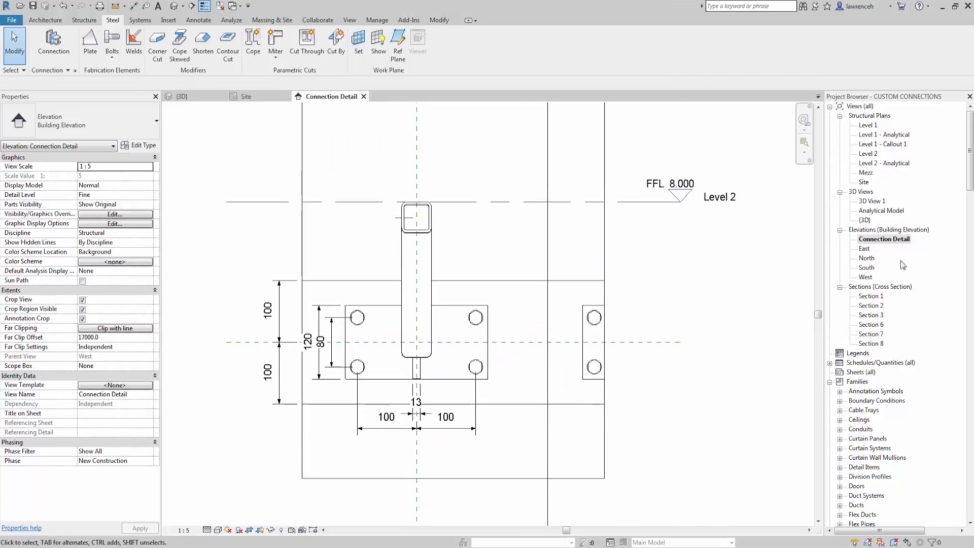
Open the {3D} view and examine the bracket connections and the surrounding steel frame from the opposite side
double_click(869, 219)
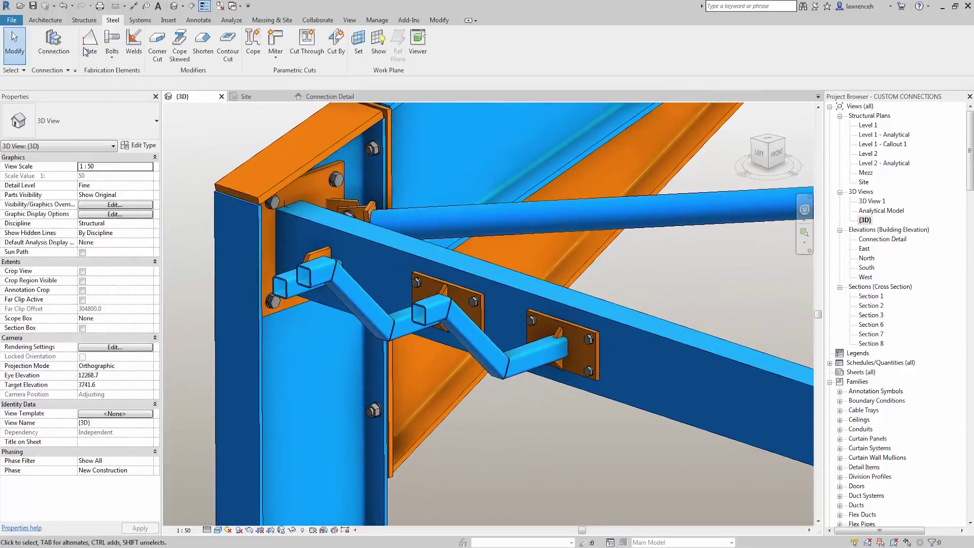
scroll(436, 217, "down", 2)
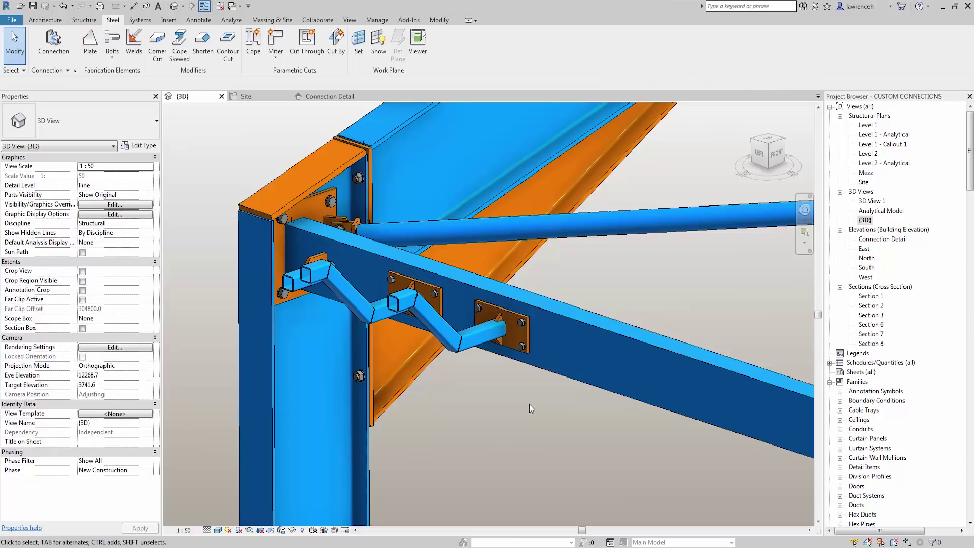
middle_click_drag(529, 404, 620, 382, "shift")
scroll(619, 382, "down", 2)
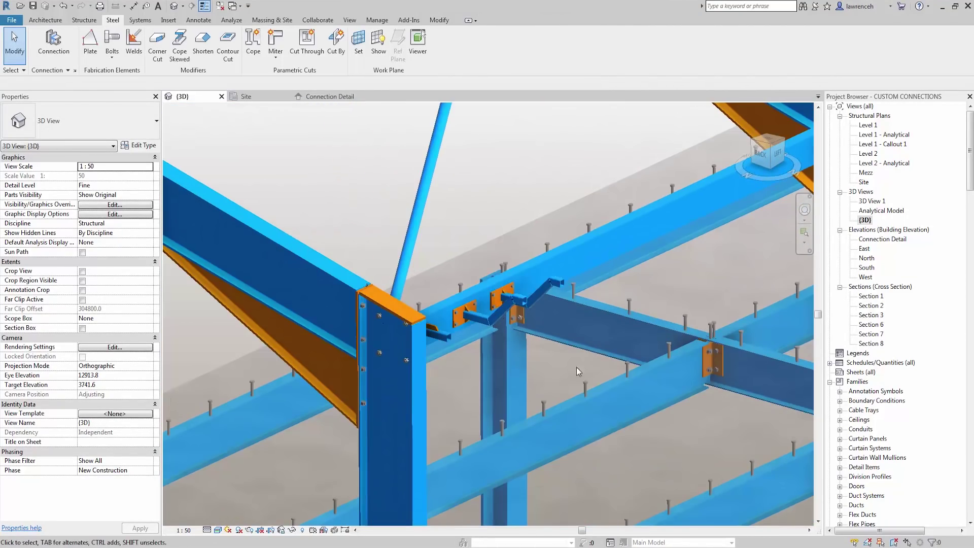
middle_click_drag(442, 391, 629, 252)
scroll(580, 291, "down", 1)
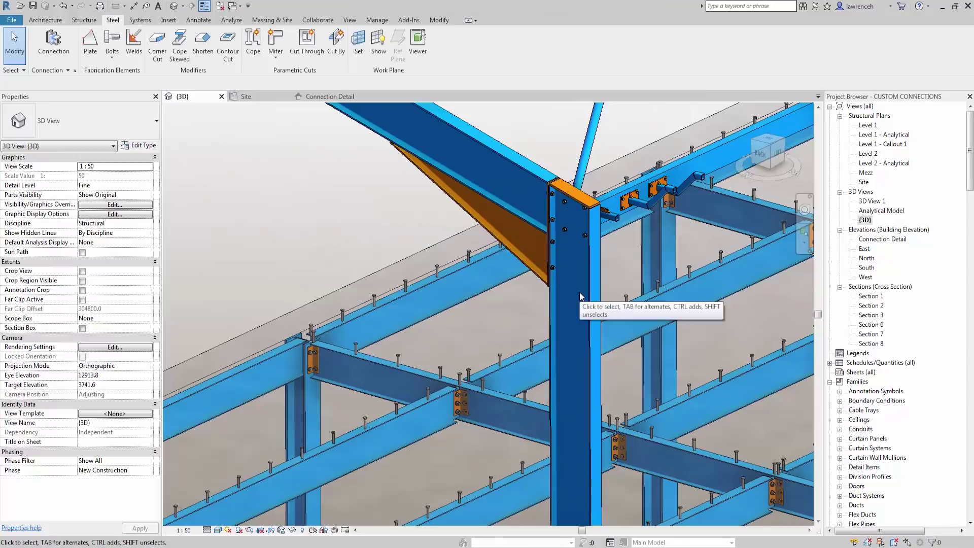